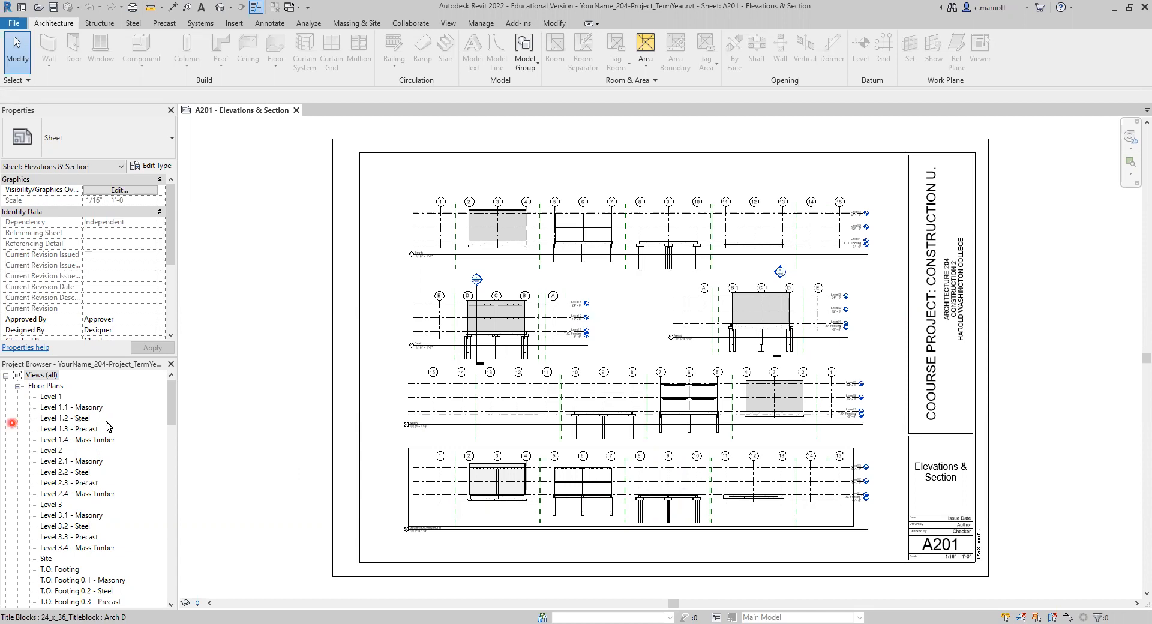
# - Open the Level 1 floor plan and search the Autodesk family library for "precast"
pyautogui.doubleClick(48, 397)
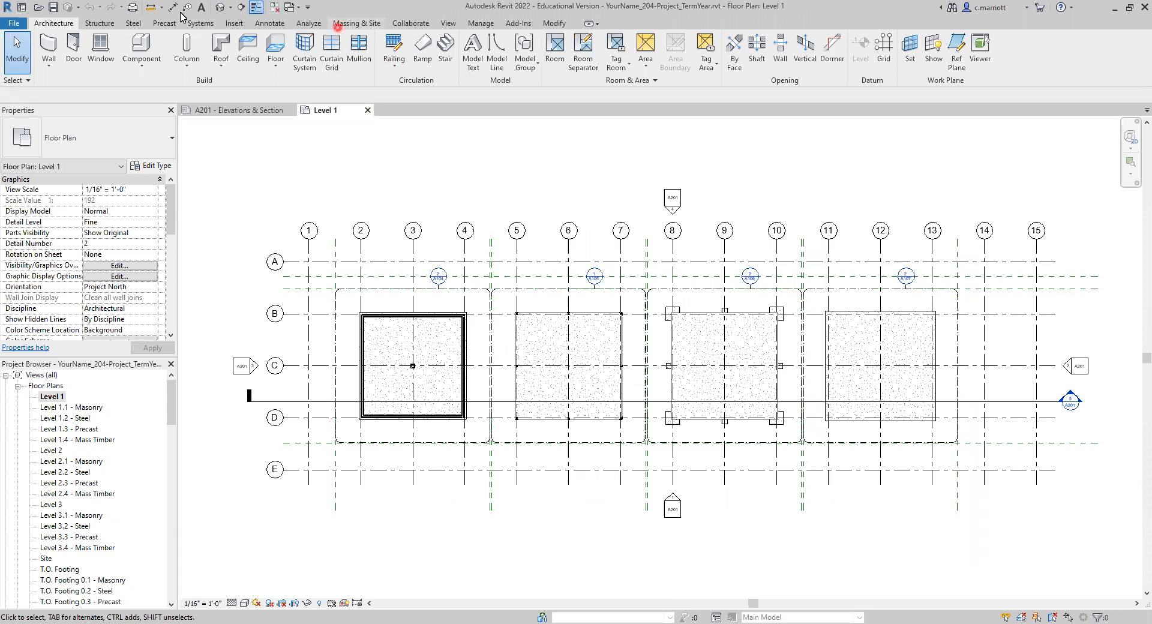
pyautogui.click(238, 23)
pyautogui.click(498, 48)
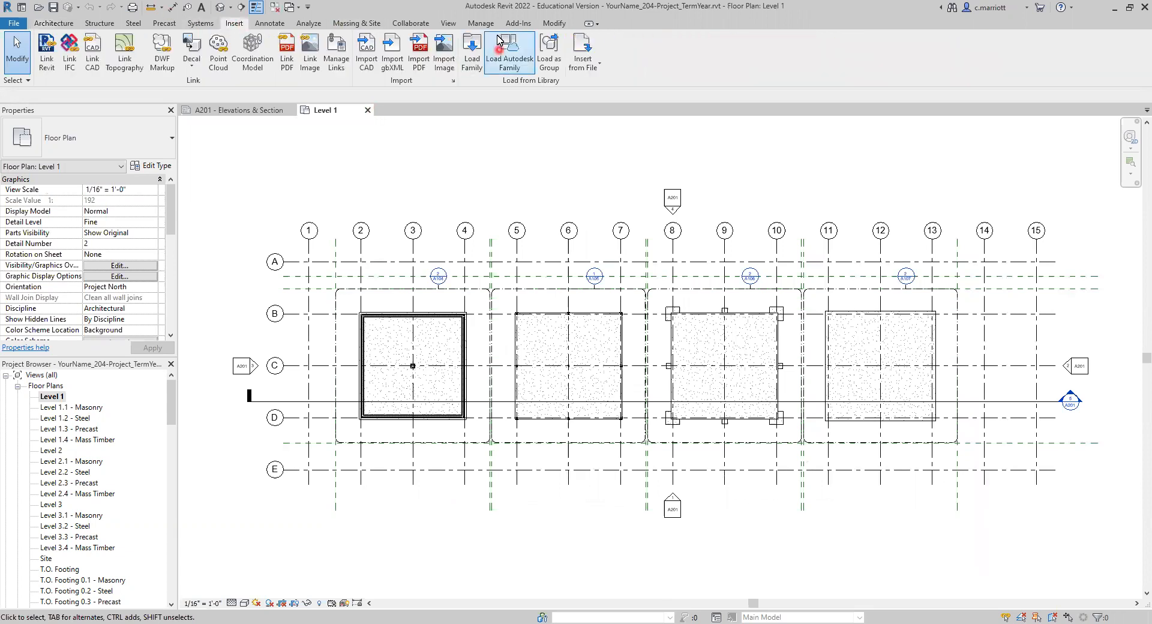
pyautogui.click(514, 47)
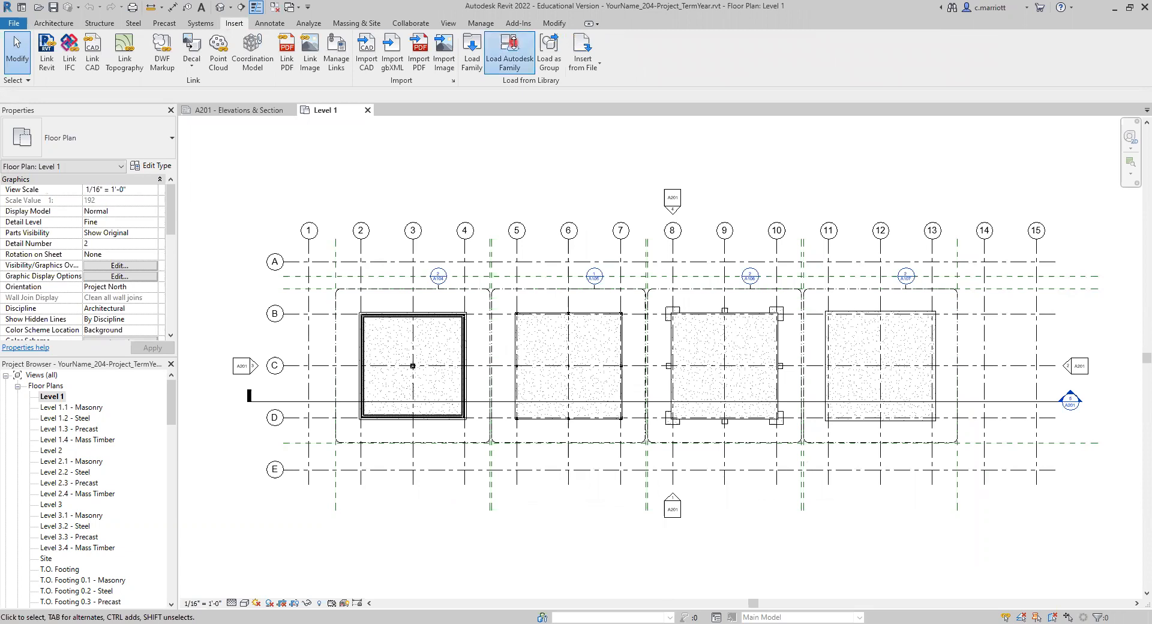
pyautogui.click(469, 183)
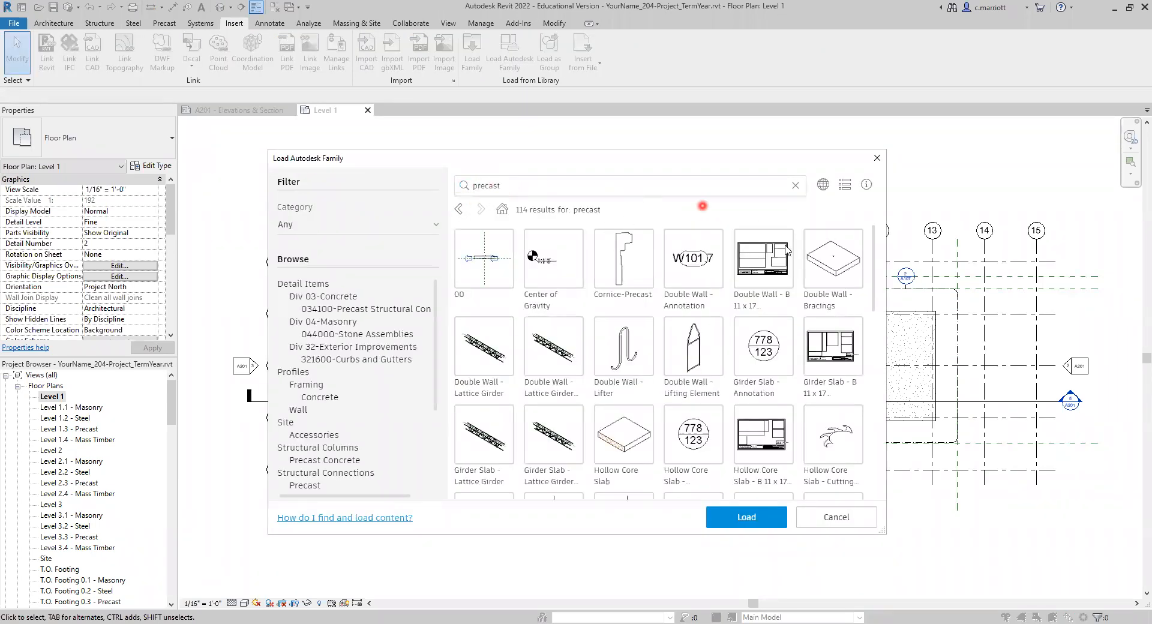
# - Load the Precast-Rectangular Column with Multi Layer Corbels family from the precast results into the project
pyautogui.click(874, 266)
pyautogui.moveTo(876, 267); pyautogui.dragTo(881, 543)
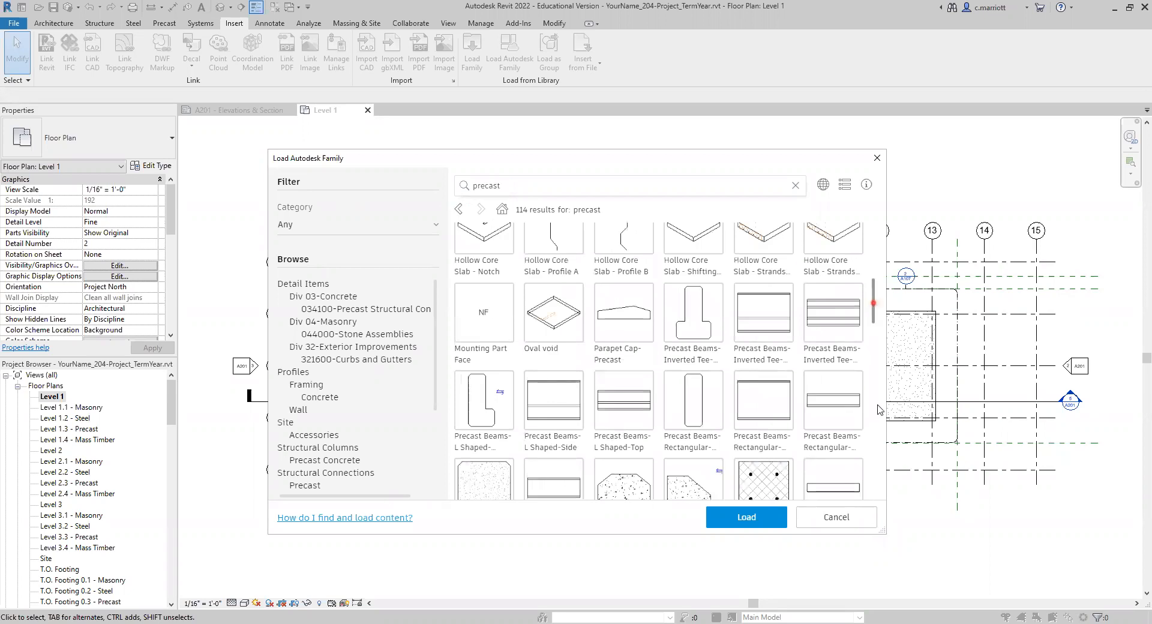
pyautogui.scroll(-10, 877, 403)
pyautogui.click(465, 333)
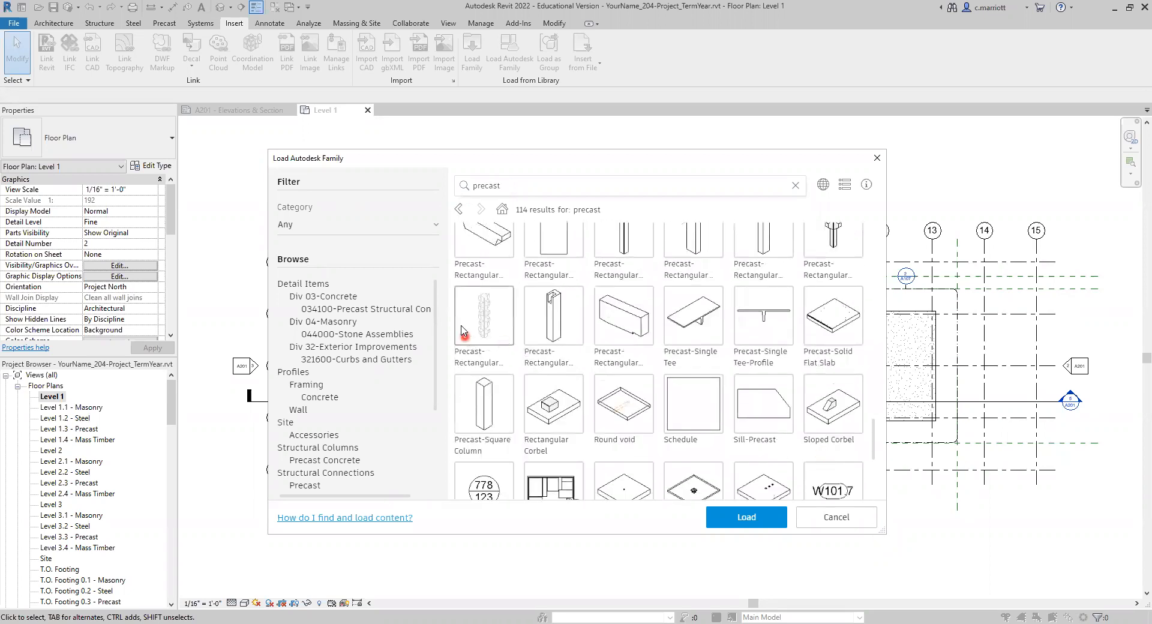
pyautogui.click(471, 359)
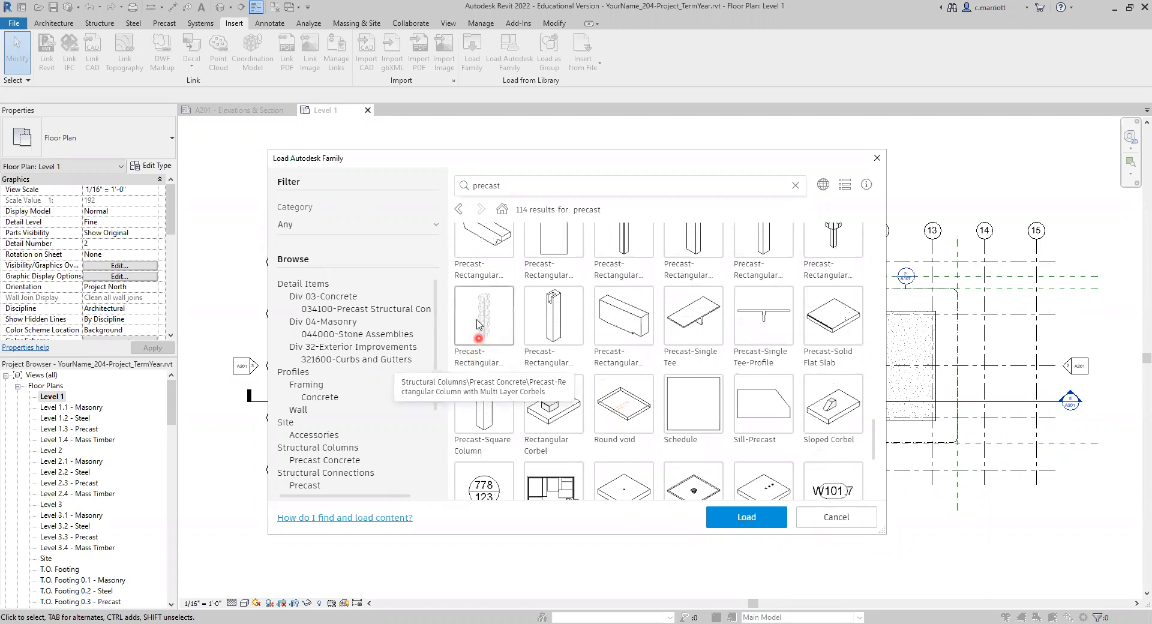
pyautogui.click(748, 521)
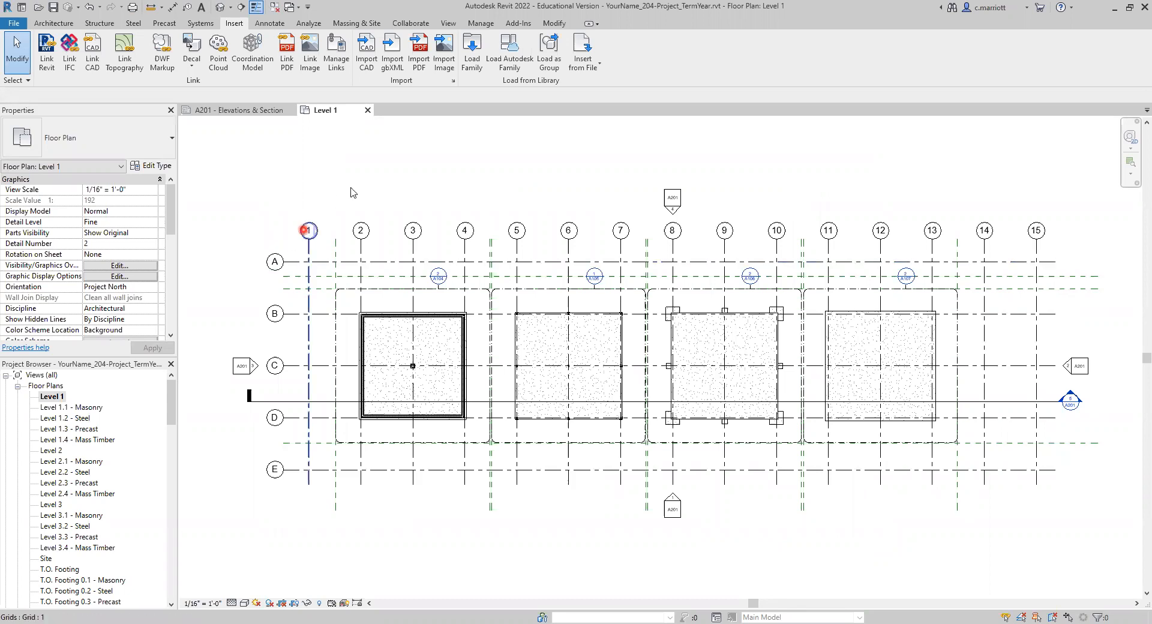
# - Start a structural column with the multi-layer corbel precast family and rename its type to 10"x10"-2 Levels-Center
pyautogui.moveTo(678, 473); pyautogui.dragTo(514, 451, button='middle')
pyautogui.scroll(3, 514, 451)
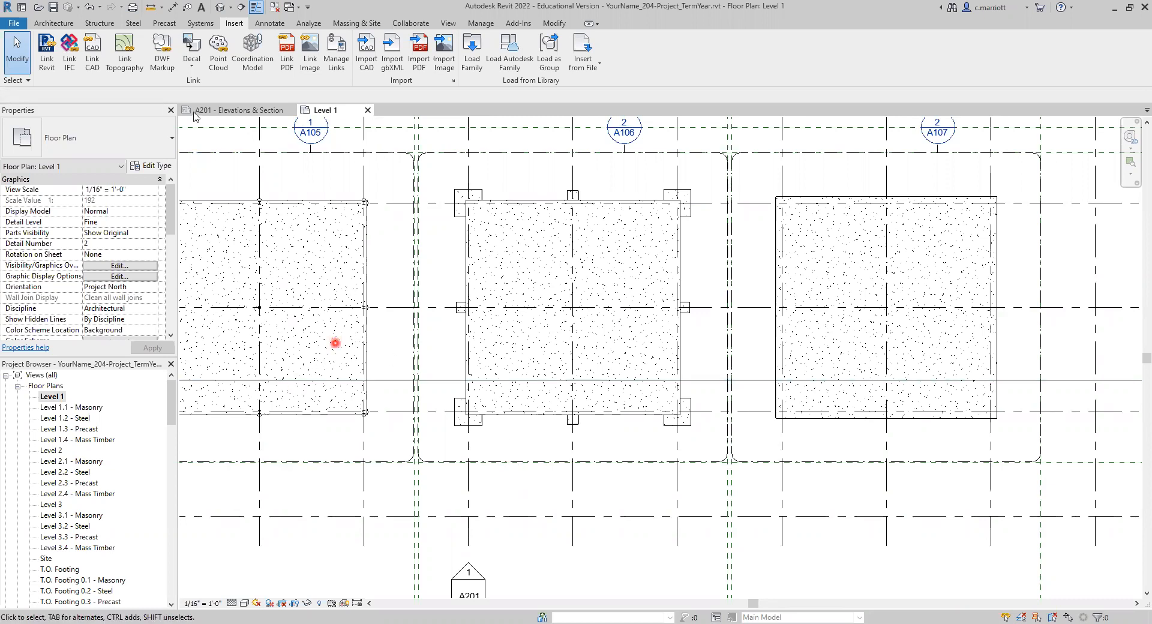
pyautogui.click(62, 27)
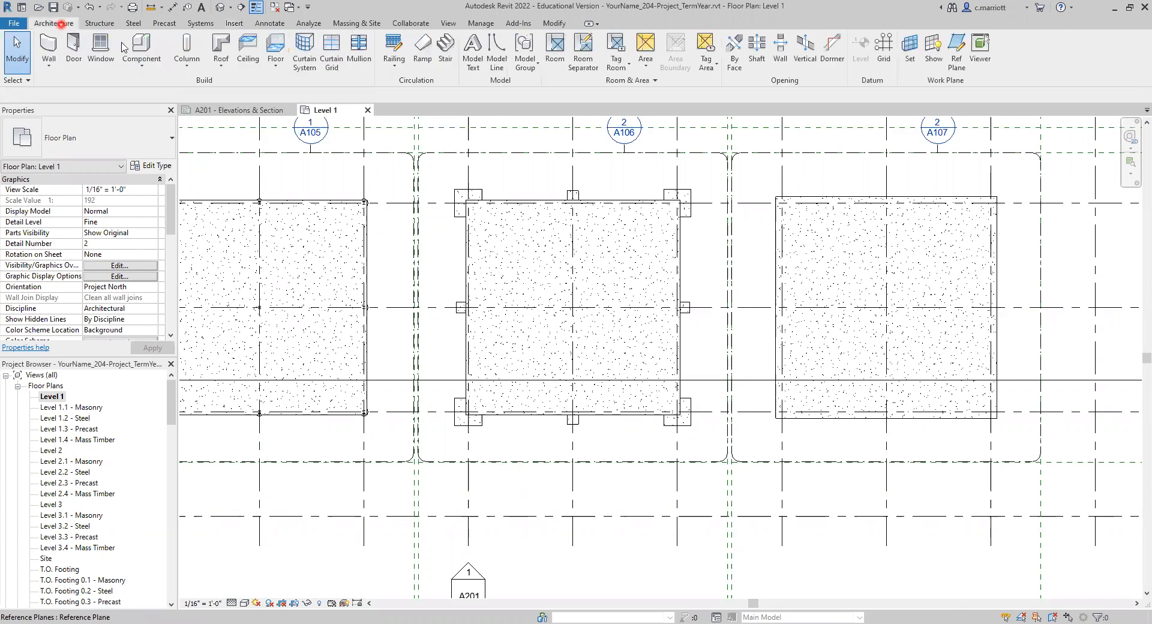
pyautogui.click(192, 47)
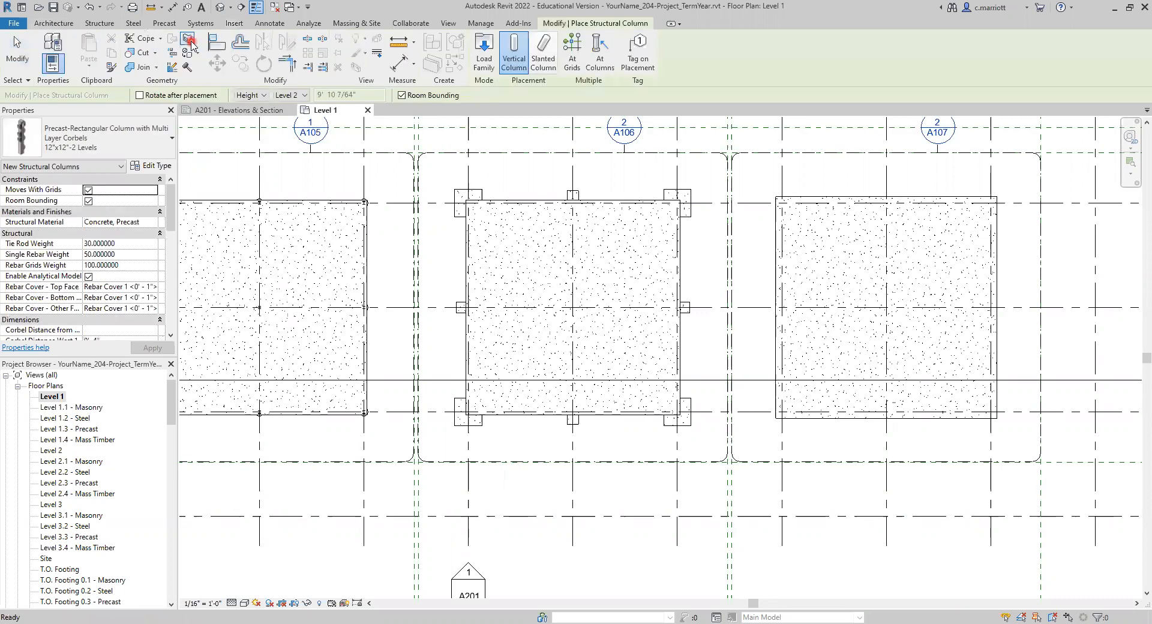
pyautogui.click(65, 153)
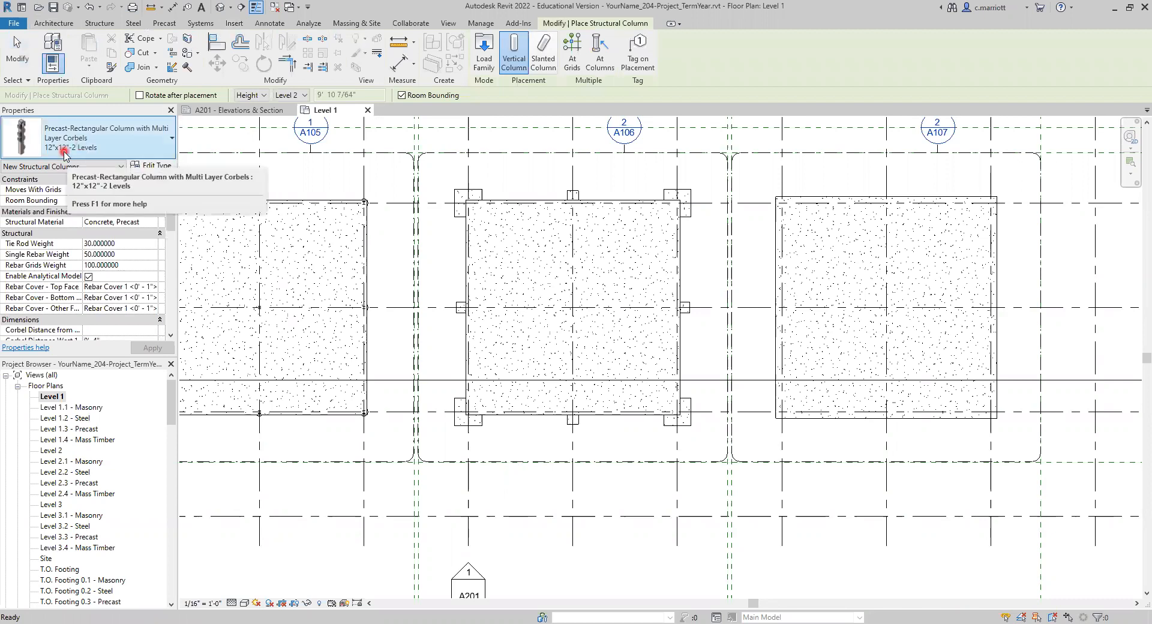
pyautogui.click(158, 149)
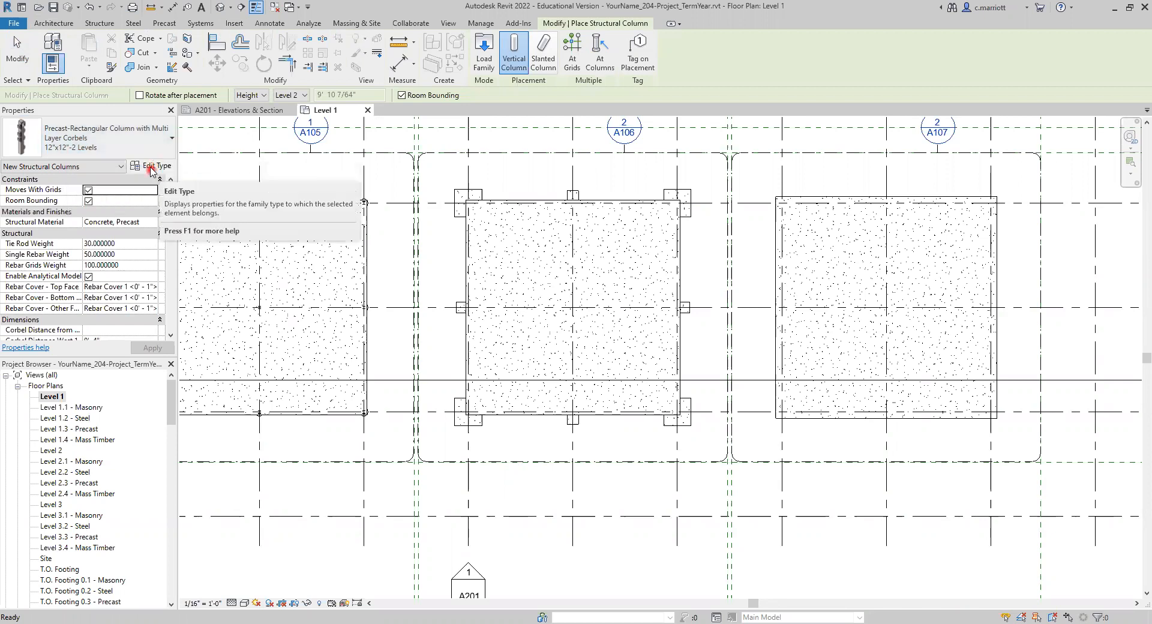
pyautogui.click(149, 168)
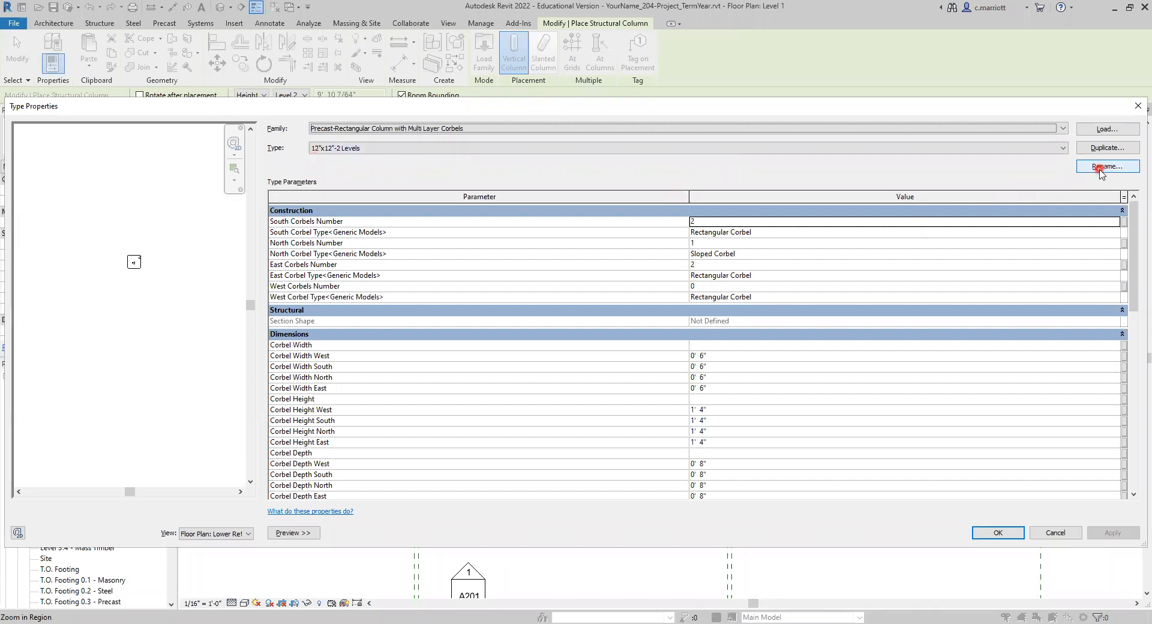
pyautogui.click(1101, 170)
pyautogui.click(547, 329)
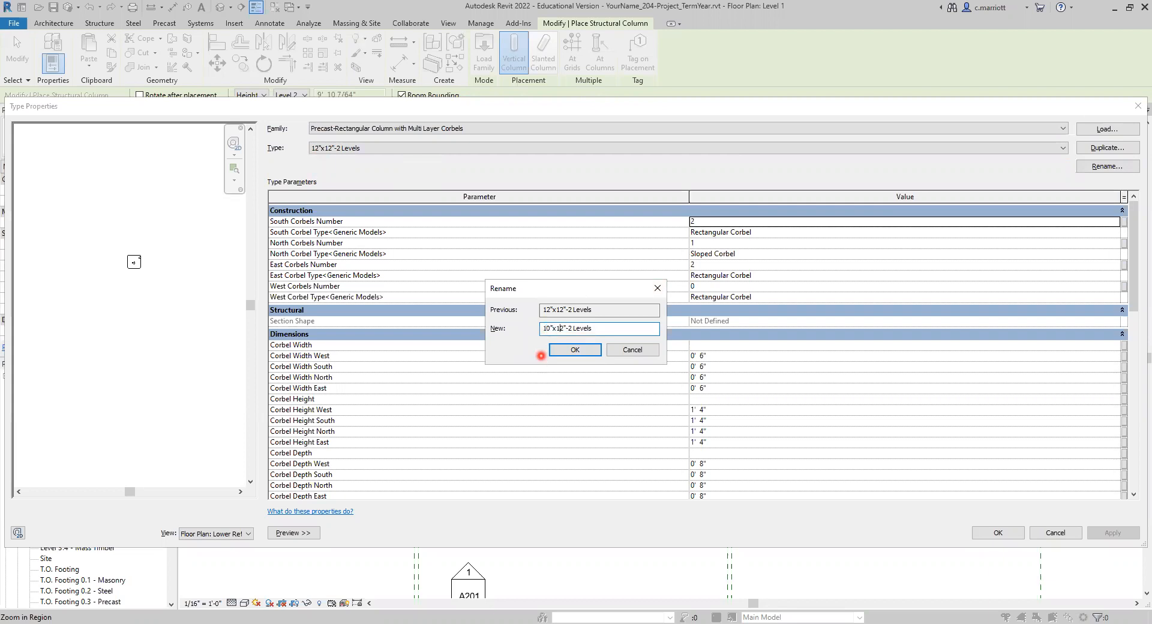
pyautogui.write('0')
pyautogui.click(572, 353)
# - Set the column type's b and h dimensions to 0' 10" each and apply the type changes
pyautogui.click(741, 326)
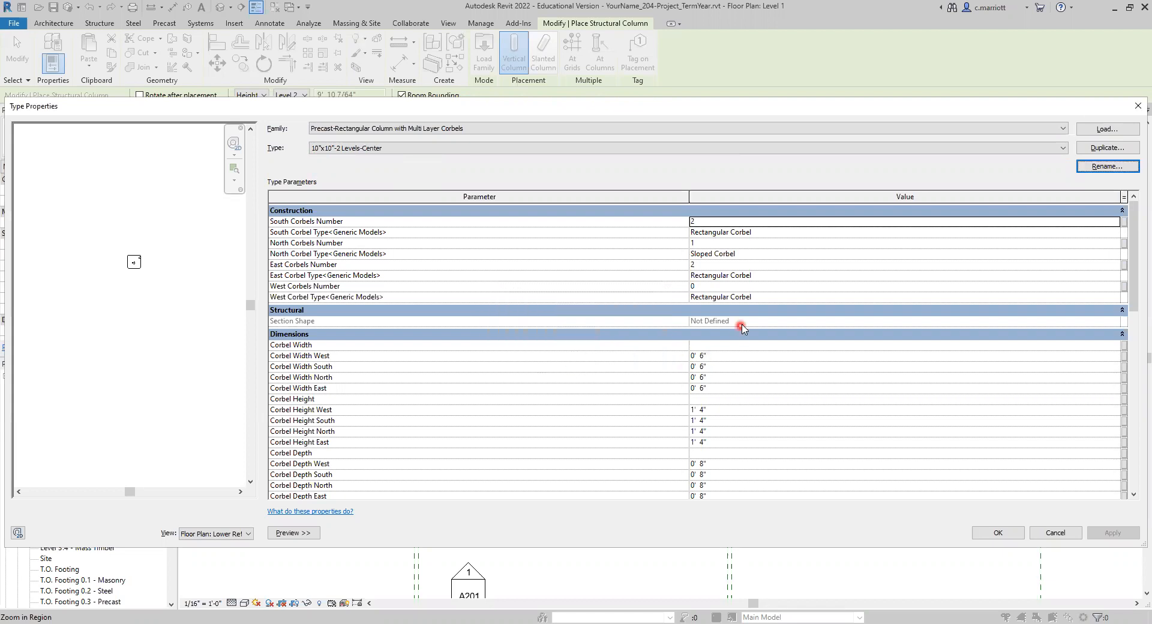
pyautogui.scroll(-2, 699, 431)
pyautogui.scroll(-2, 699, 429)
pyautogui.click(710, 430)
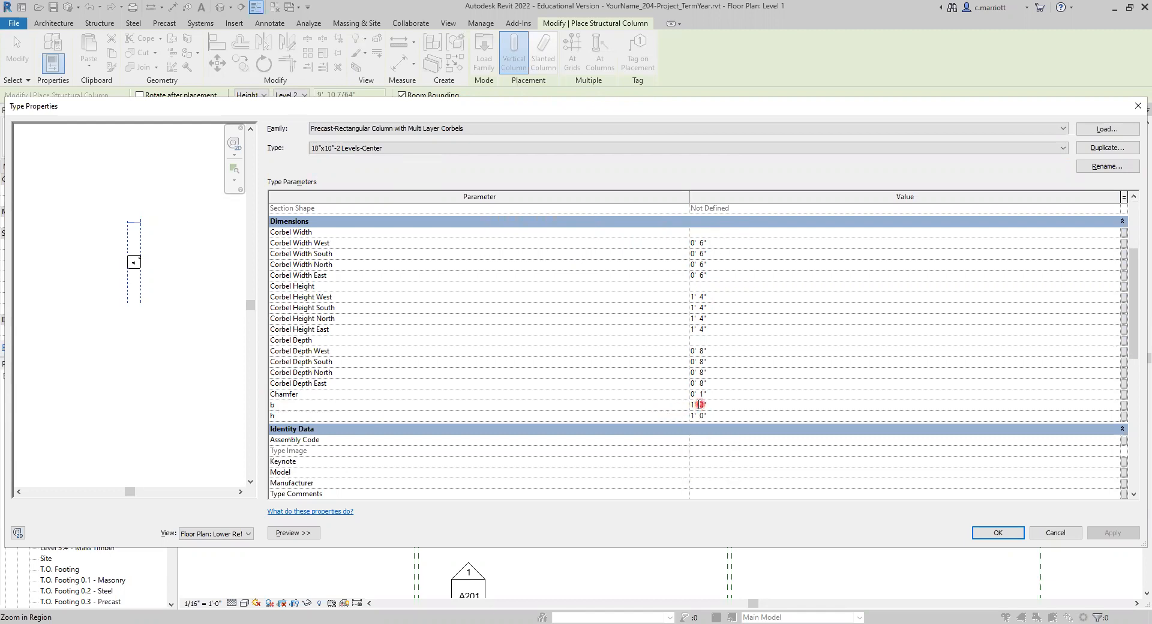
pyautogui.click(689, 430)
pyautogui.press('BackSpace')
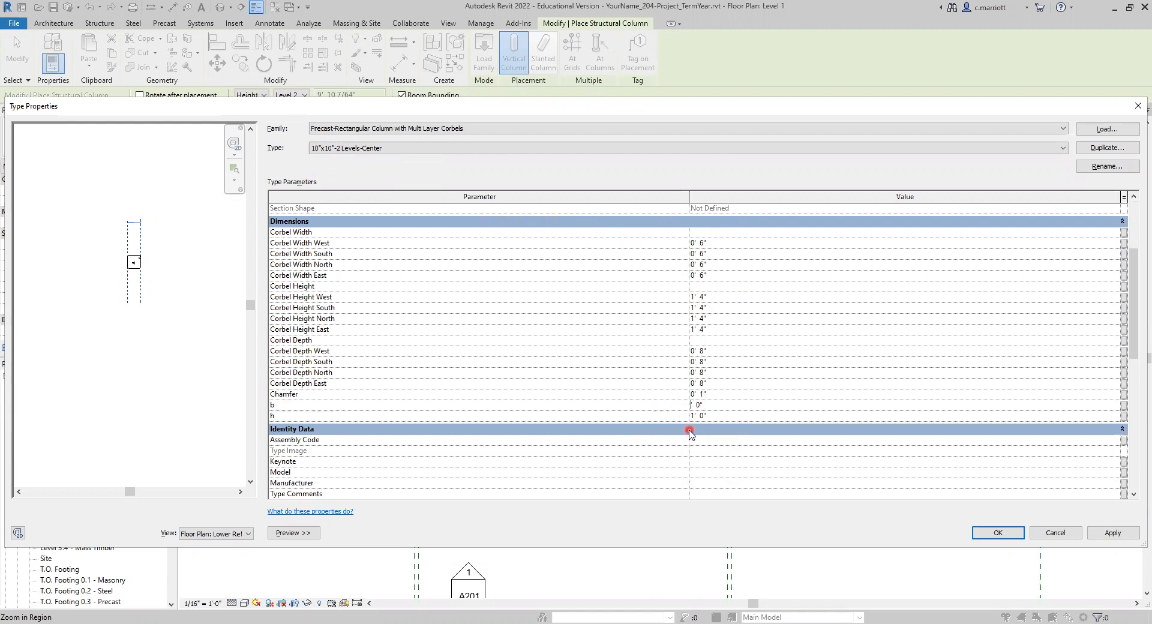
pyautogui.write('1')
pyautogui.click(680, 427)
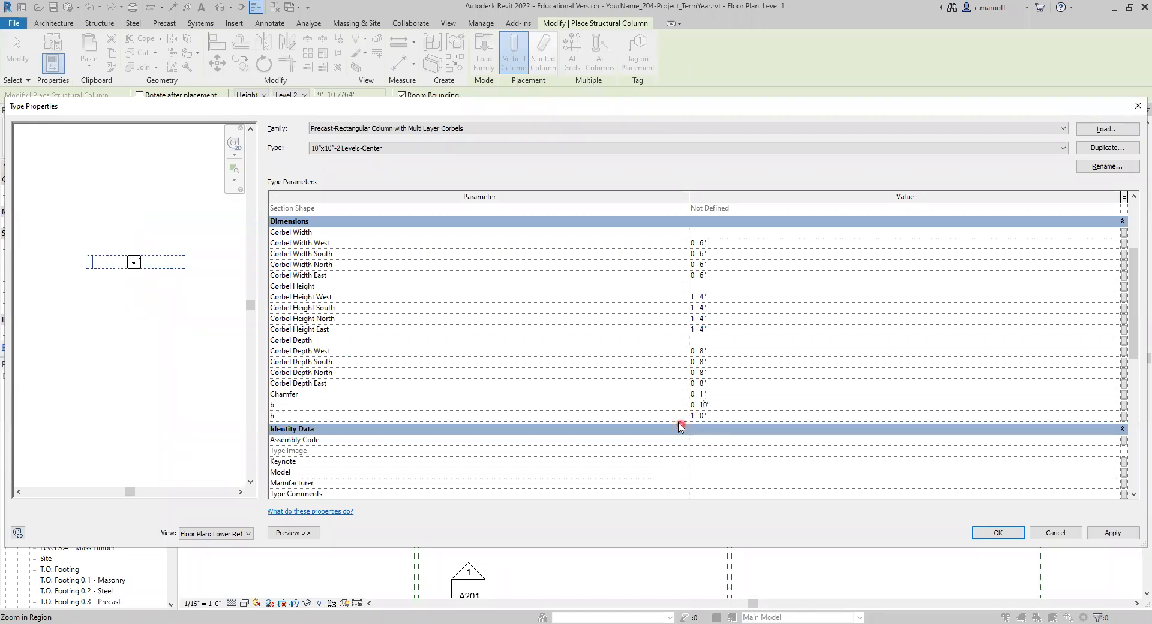
pyautogui.write('0')
pyautogui.click(703, 426)
pyautogui.write('1')
pyautogui.click(1108, 533)
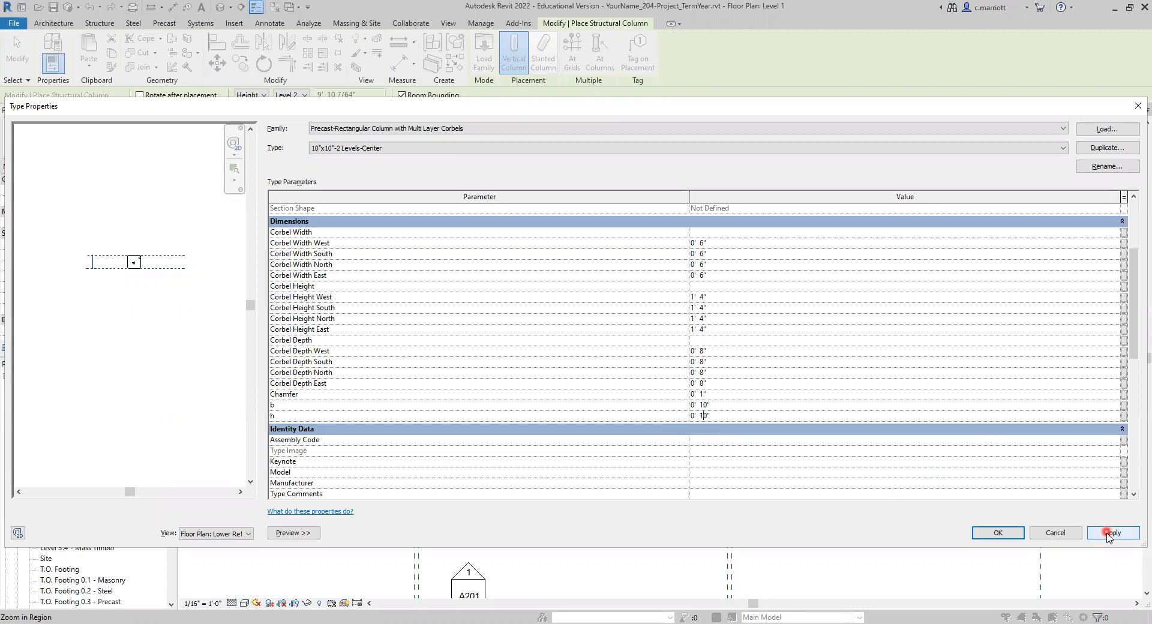
pyautogui.click(994, 534)
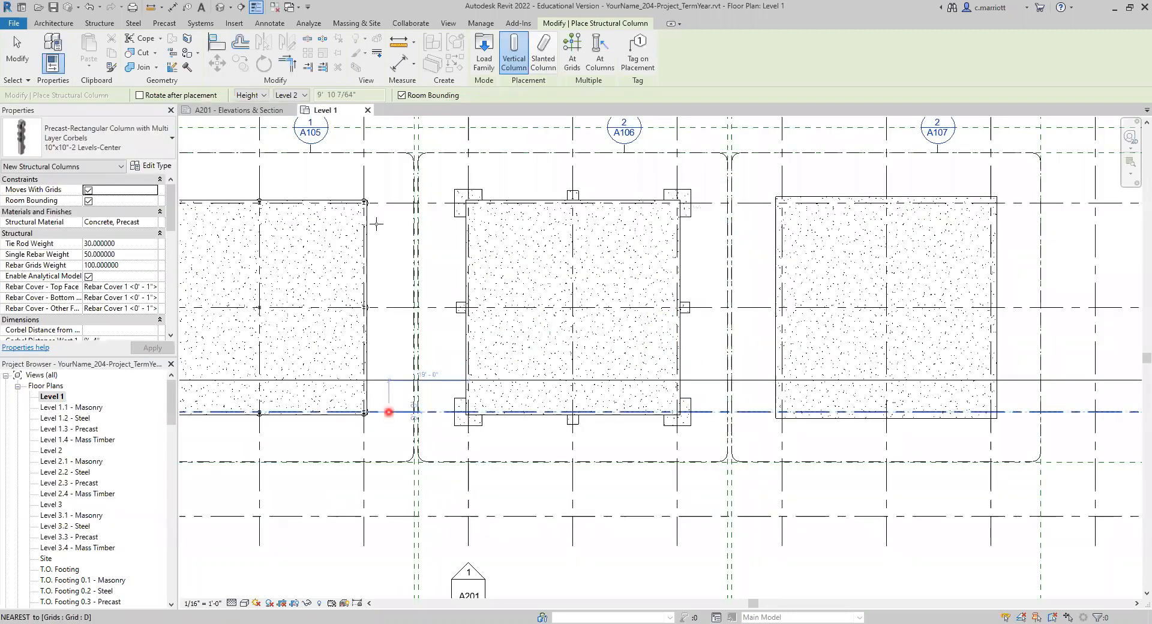
# - Set the height of the new precast column to reach Level 3
pyautogui.click(305, 111)
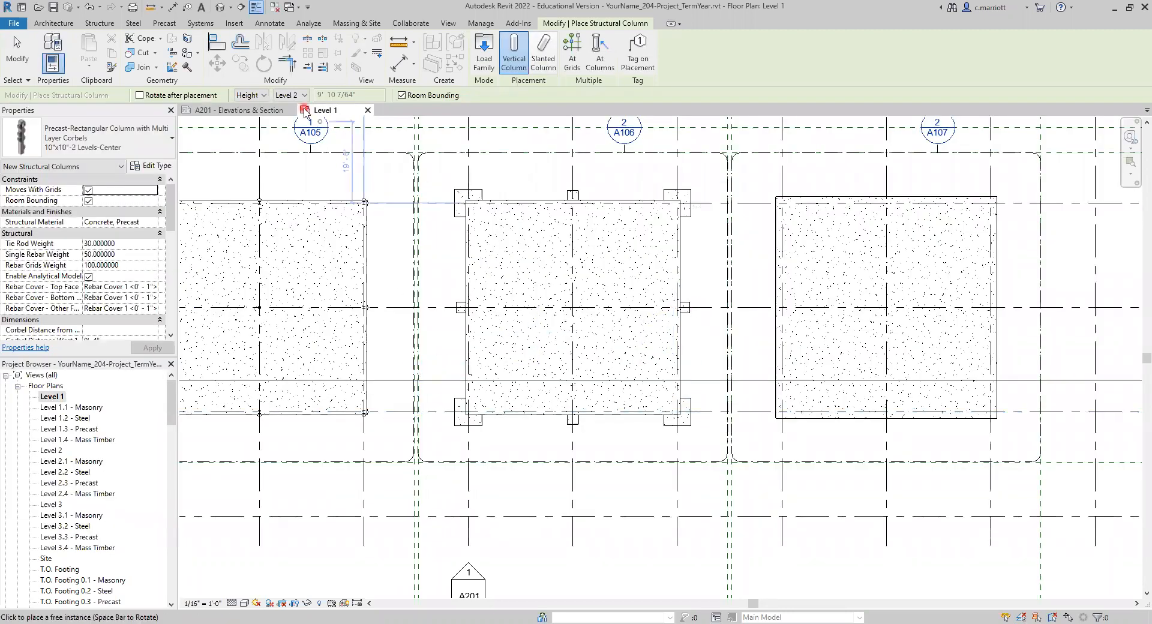
pyautogui.click(305, 95)
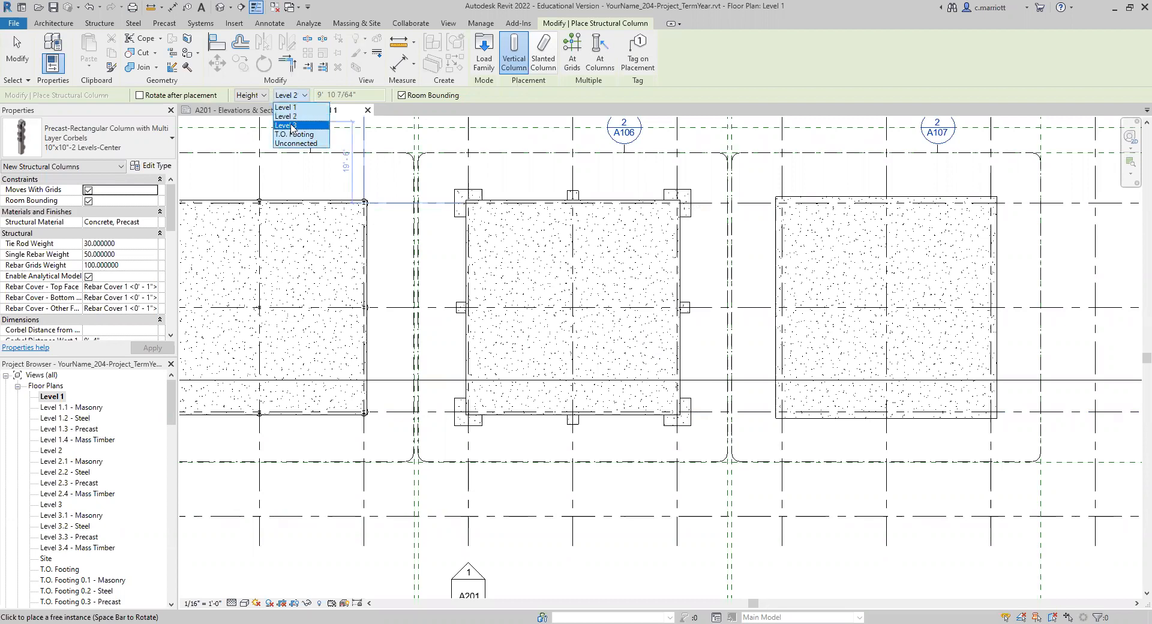
pyautogui.click(263, 96)
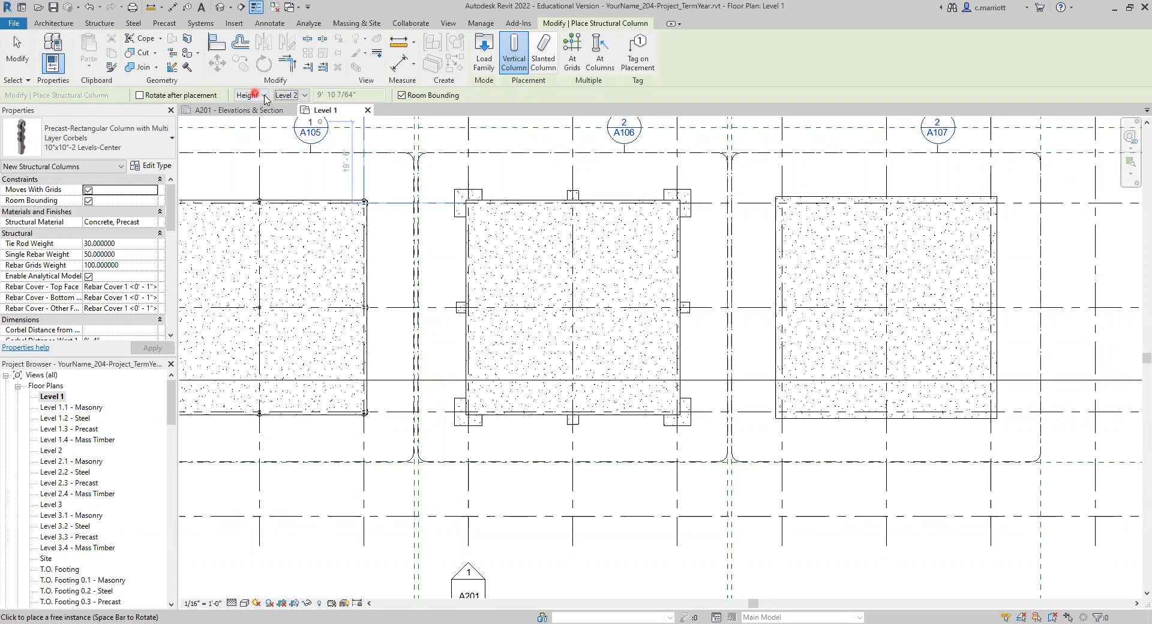
pyautogui.click(303, 95)
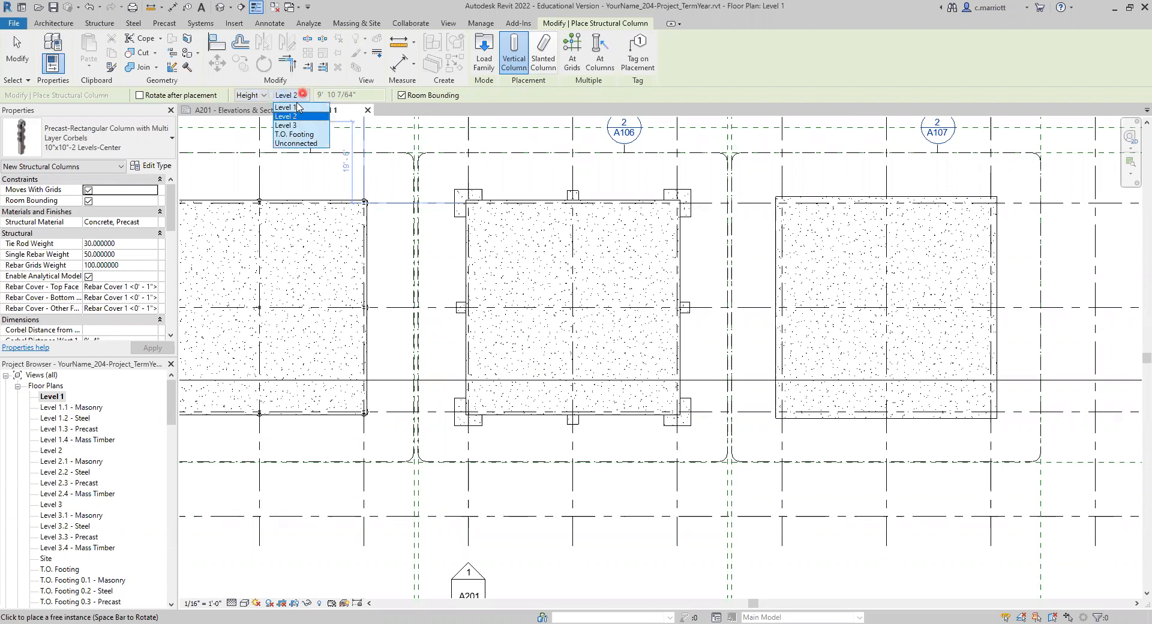
pyautogui.click(285, 126)
pyautogui.click(352, 95)
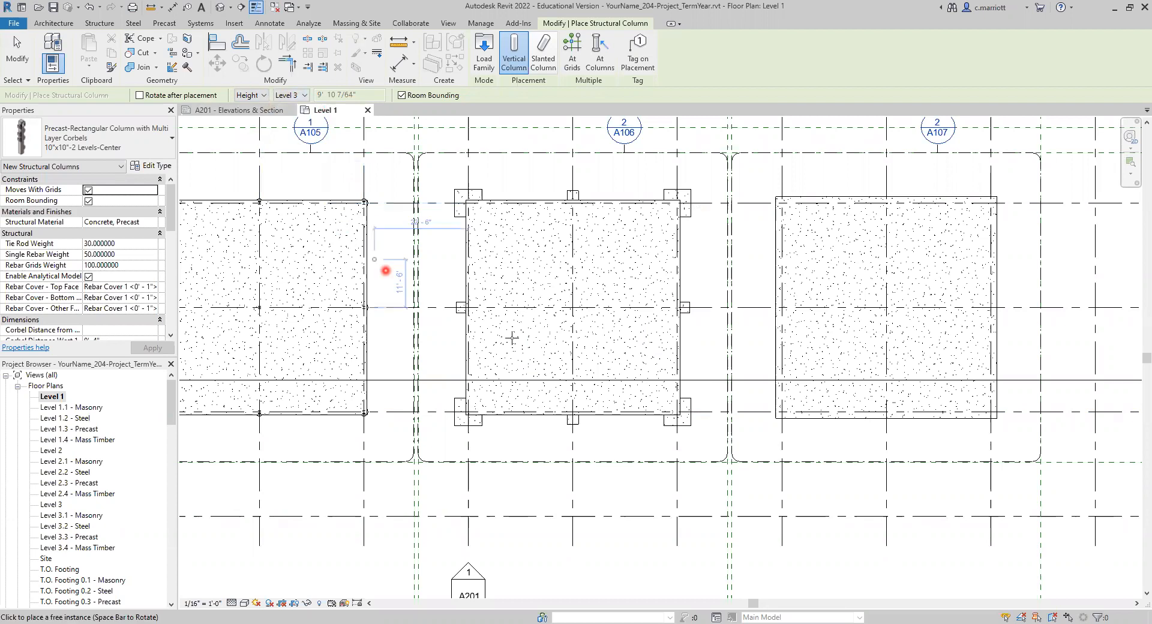
# - Place a precast column at grid intersection D-12 on the mass timber slab, and delete it
pyautogui.click(887, 411)
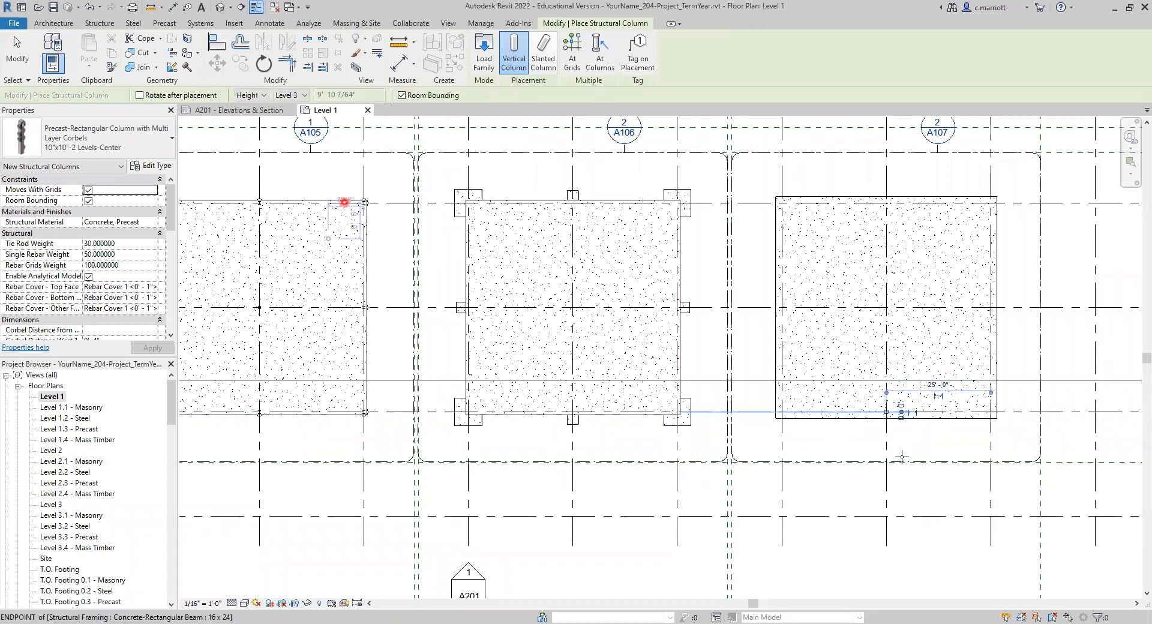
pyautogui.press('Escape')
pyautogui.press('Escape')
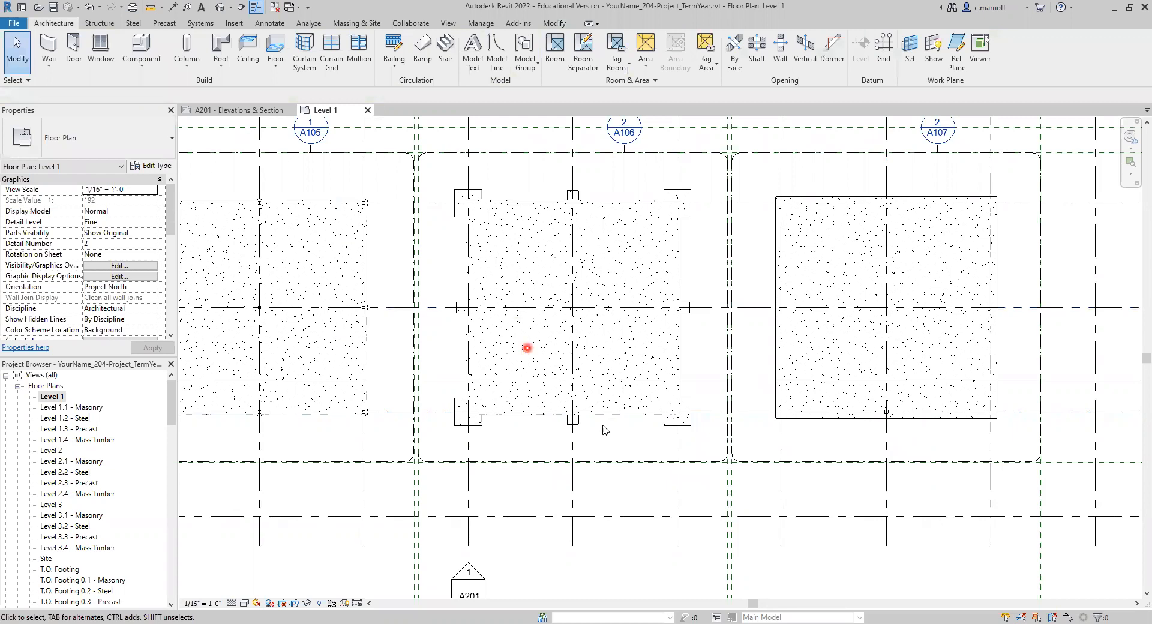
pyautogui.scroll(-2, 804, 456)
pyautogui.scroll(5, 785, 450)
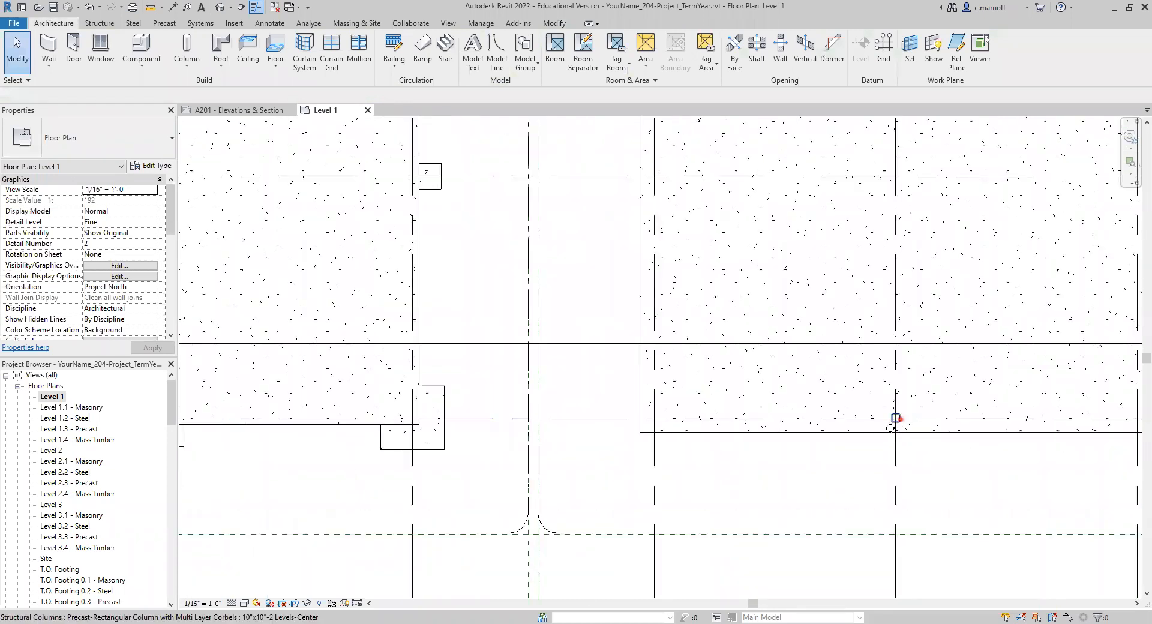
pyautogui.click(891, 428)
pyautogui.press('Escape')
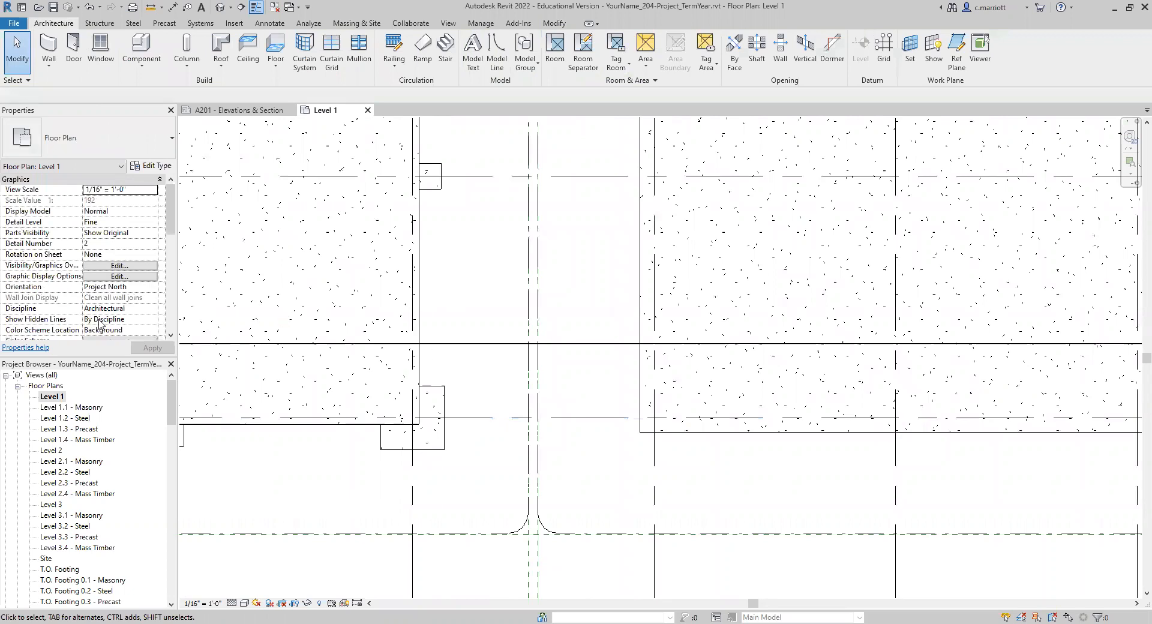
# - Place a 10"x10"-2 Levels-Center precast column at grid intersection D-9 on the precast structure's slab edge
pyautogui.moveTo(334, 318)
pyautogui.mouseDown(button='middle')
pyautogui.moveTo(1044, 329)
pyautogui.moveTo(779, 317)
pyautogui.mouseUp(button='middle')
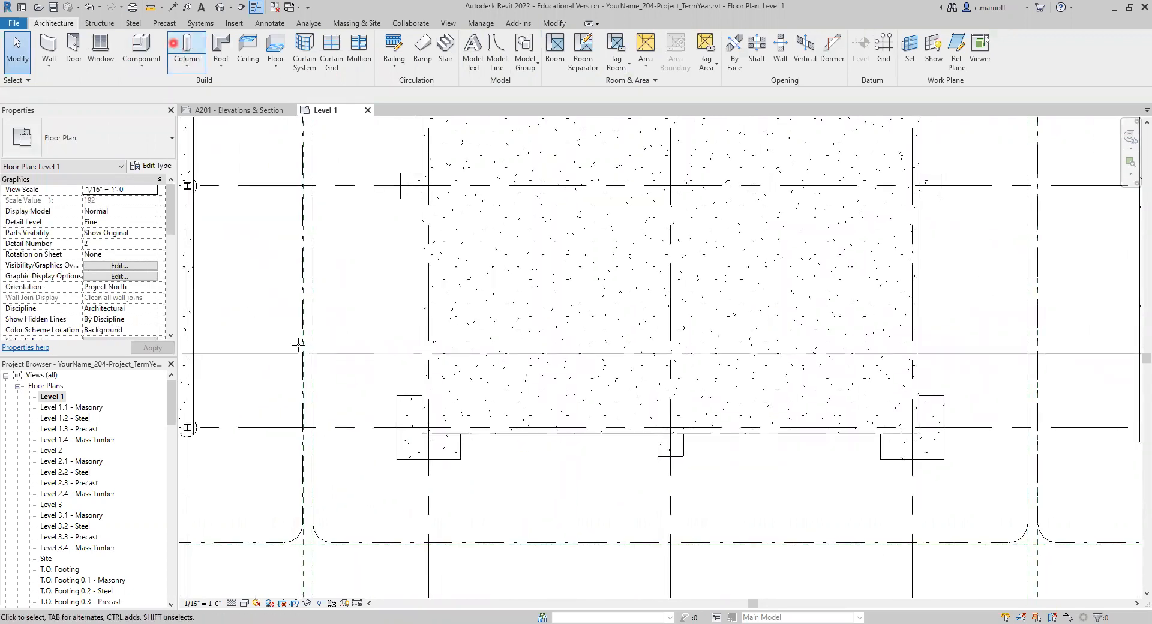
pyautogui.click(174, 42)
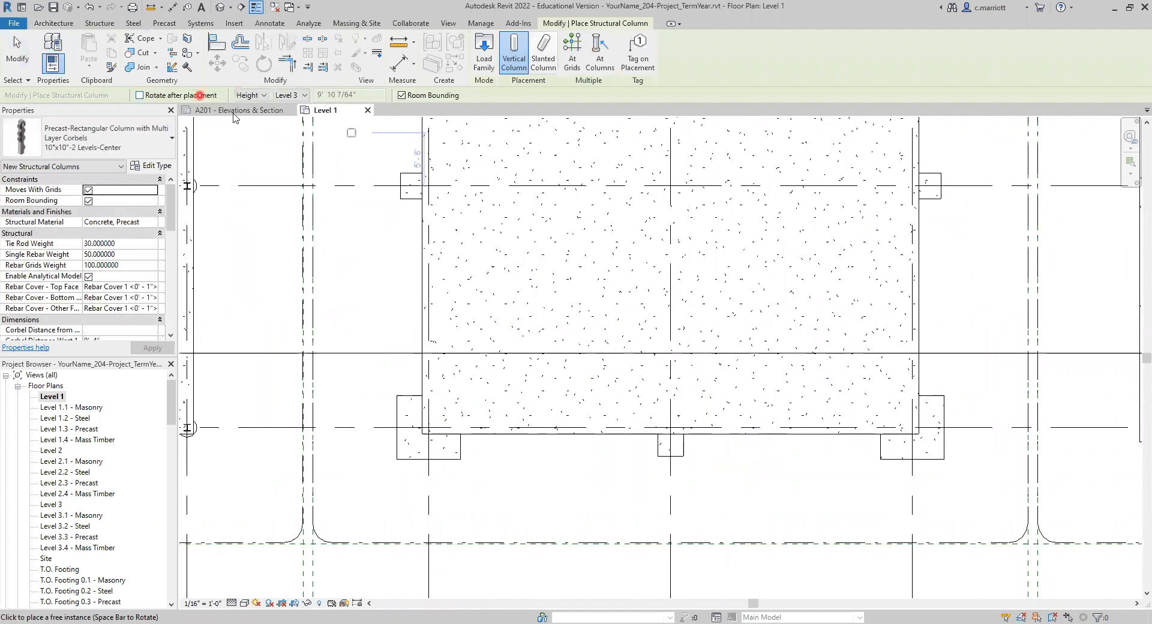
pyautogui.click(670, 431)
pyautogui.press('Escape')
pyautogui.press('Escape')
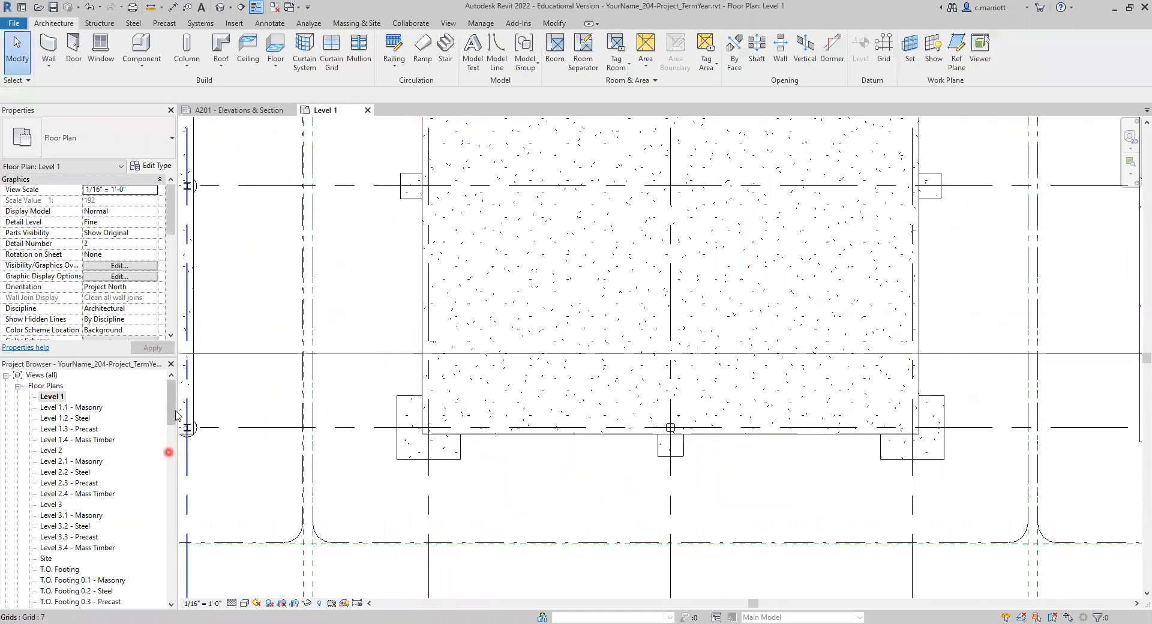
# - Open the {3D} view to check the placed precast column in the model
pyautogui.moveTo(170, 416); pyautogui.dragTo(171, 462)
pyautogui.click(47, 461)
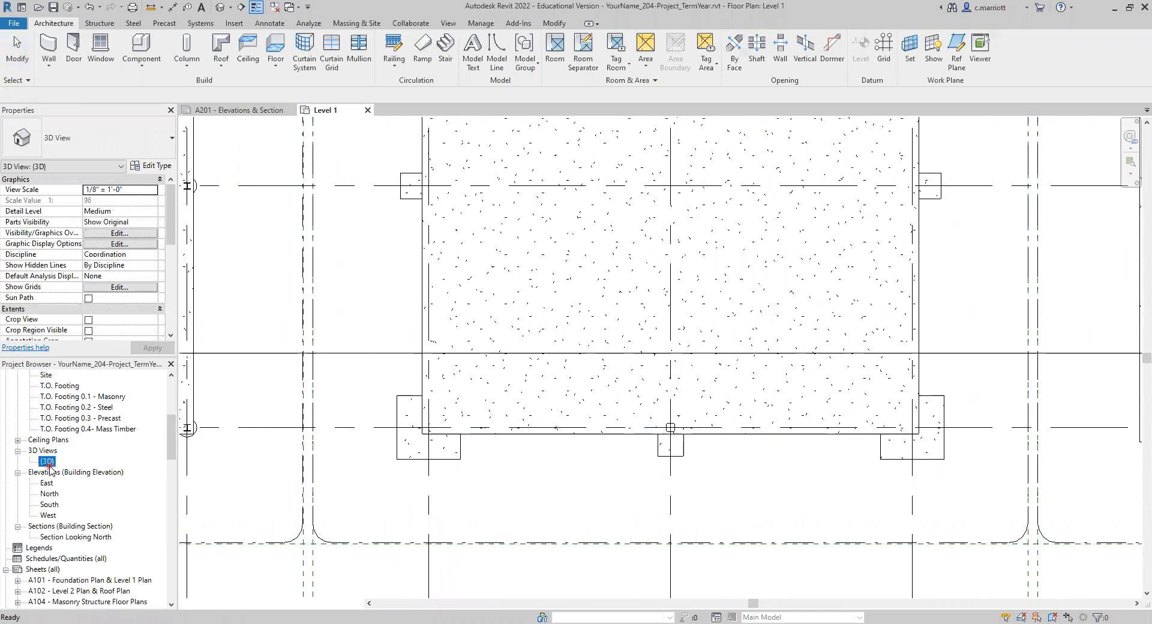
pyautogui.doubleClick(47, 461)
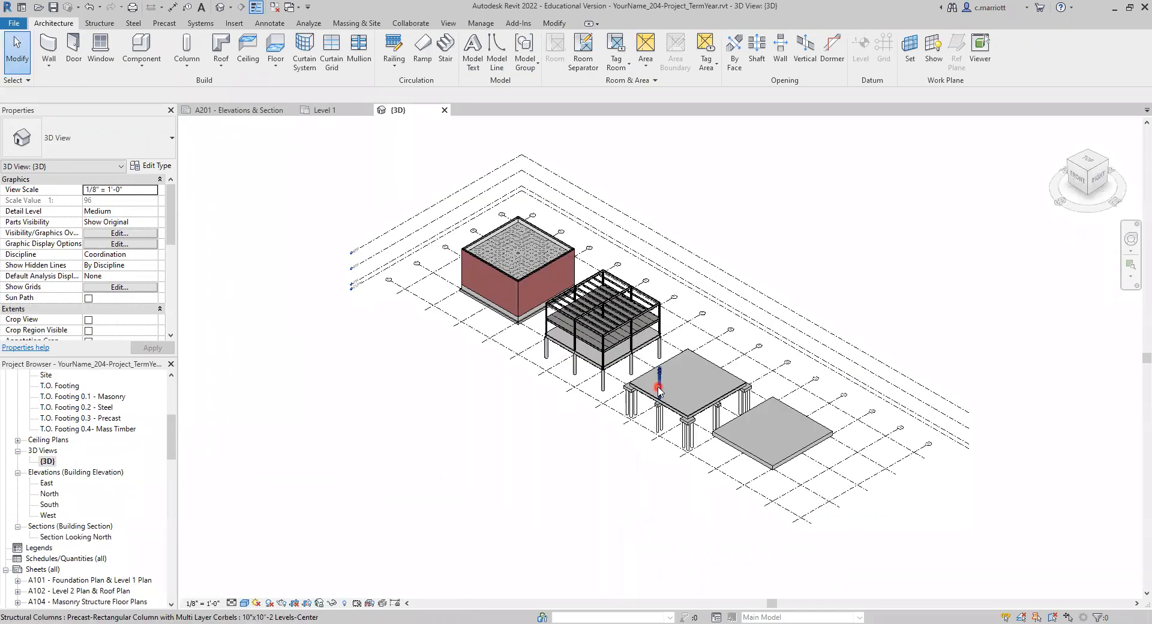
# - Examine the corbels of the placed precast column in 3D, and examine the column's top at grid 9 in the South elevation
pyautogui.scroll(6, 658, 389)
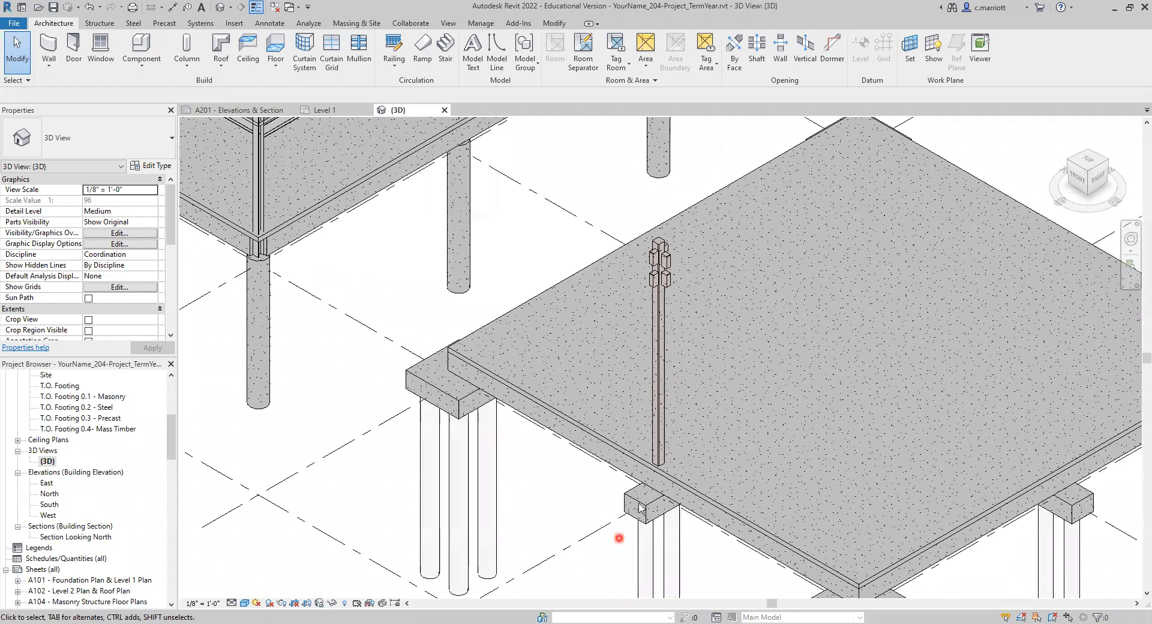
pyautogui.scroll(2, 637, 517)
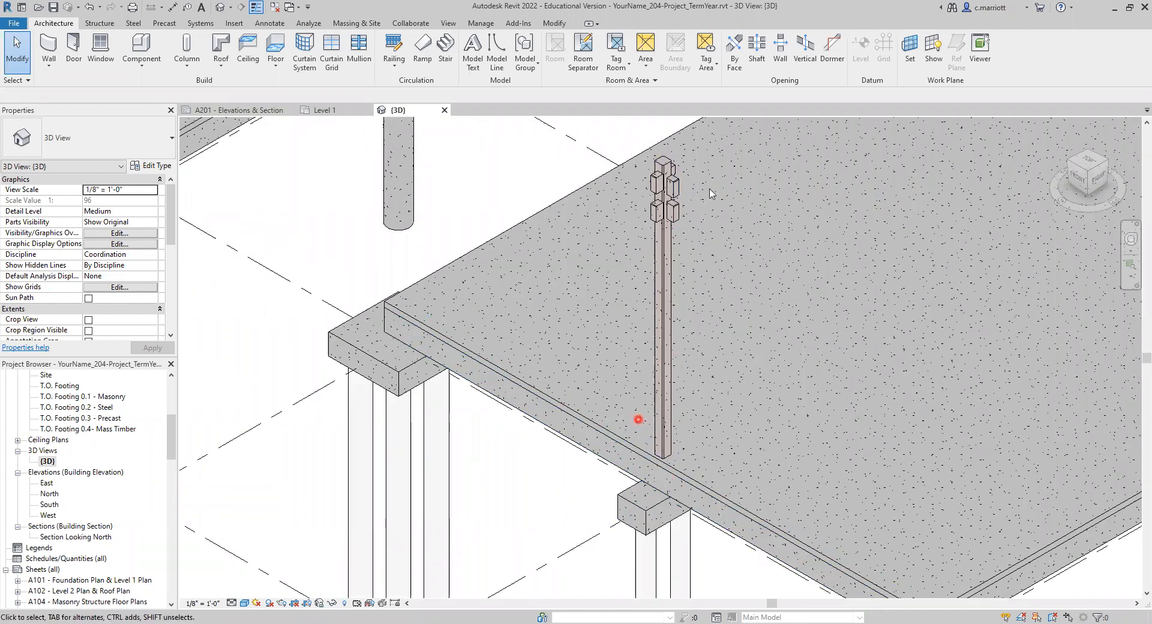
pyautogui.scroll(3, 698, 206)
pyautogui.moveTo(713, 241); pyautogui.dragTo(698, 342, button='middle')
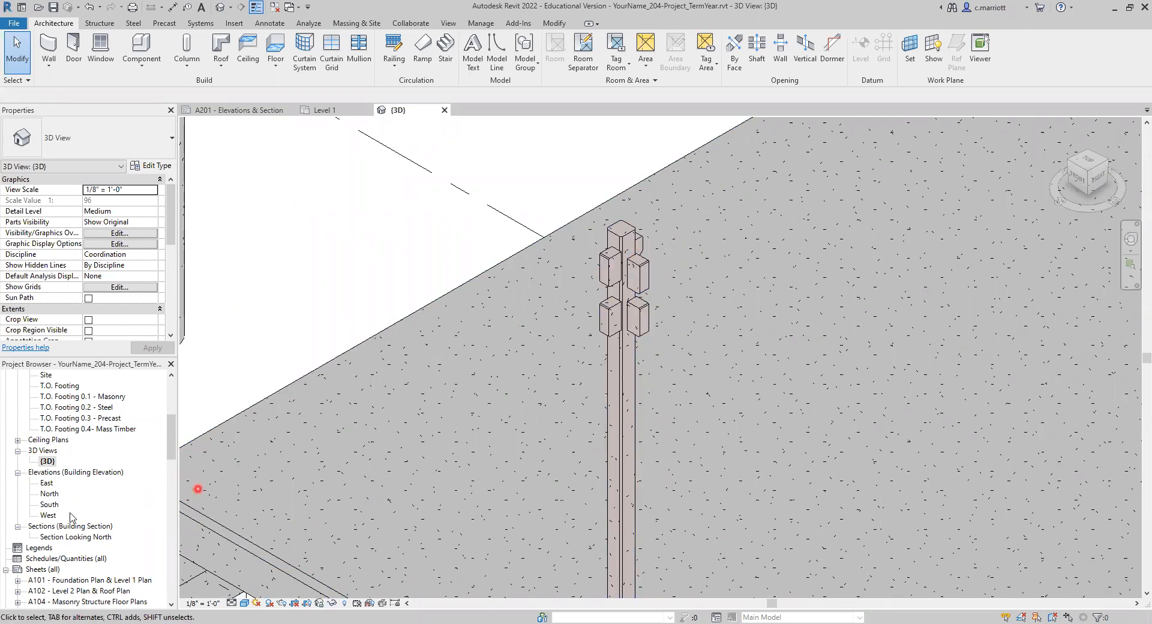
pyautogui.doubleClick(50, 506)
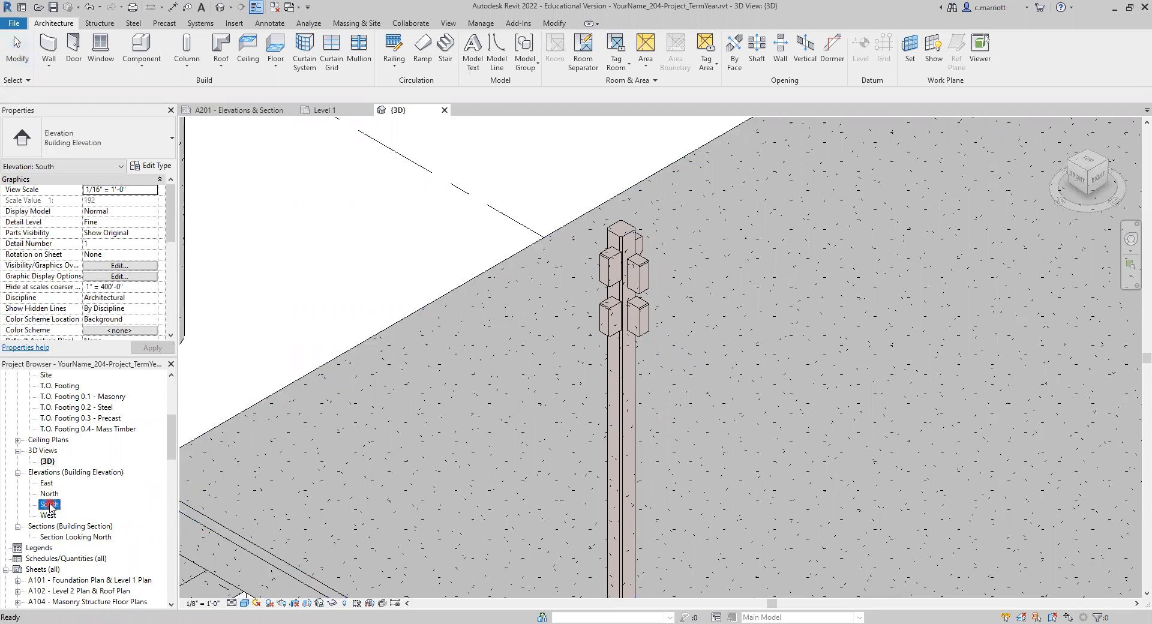
pyautogui.scroll(8, 720, 346)
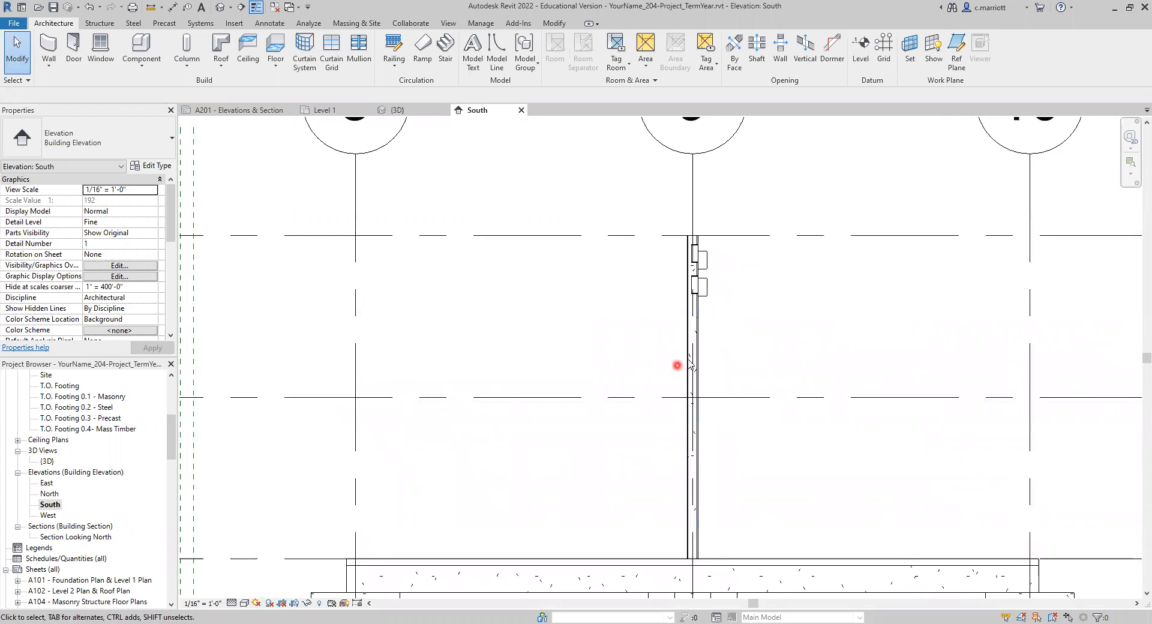
pyautogui.moveTo(680, 465); pyautogui.dragTo(638, 495, button='middle')
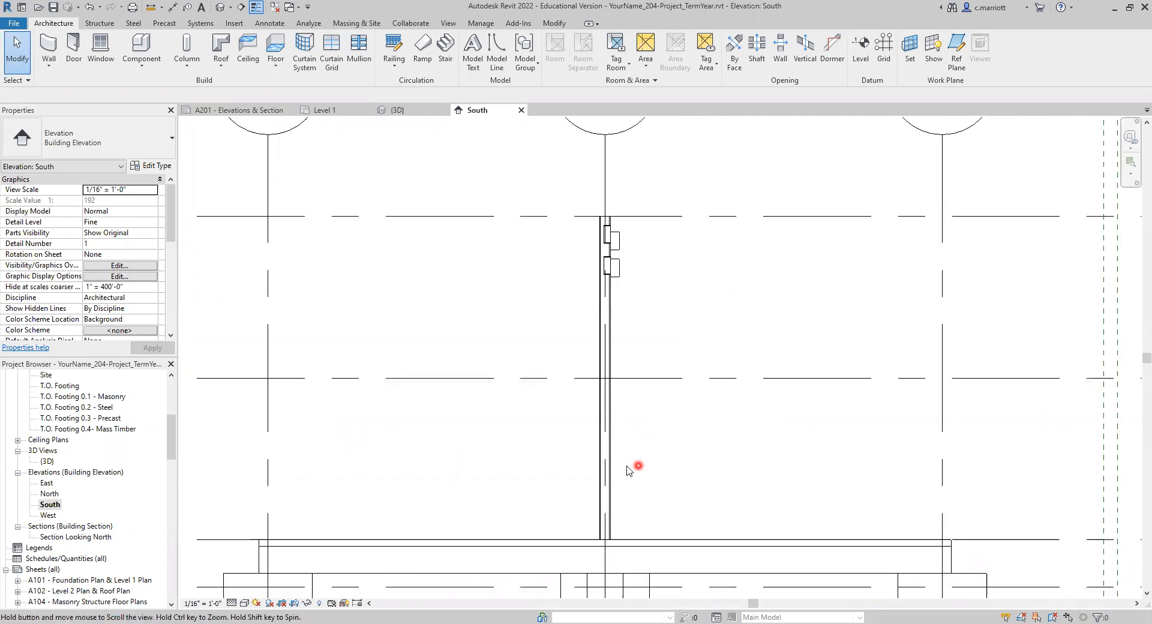
pyautogui.moveTo(650, 354); pyautogui.dragTo(666, 416, button='middle')
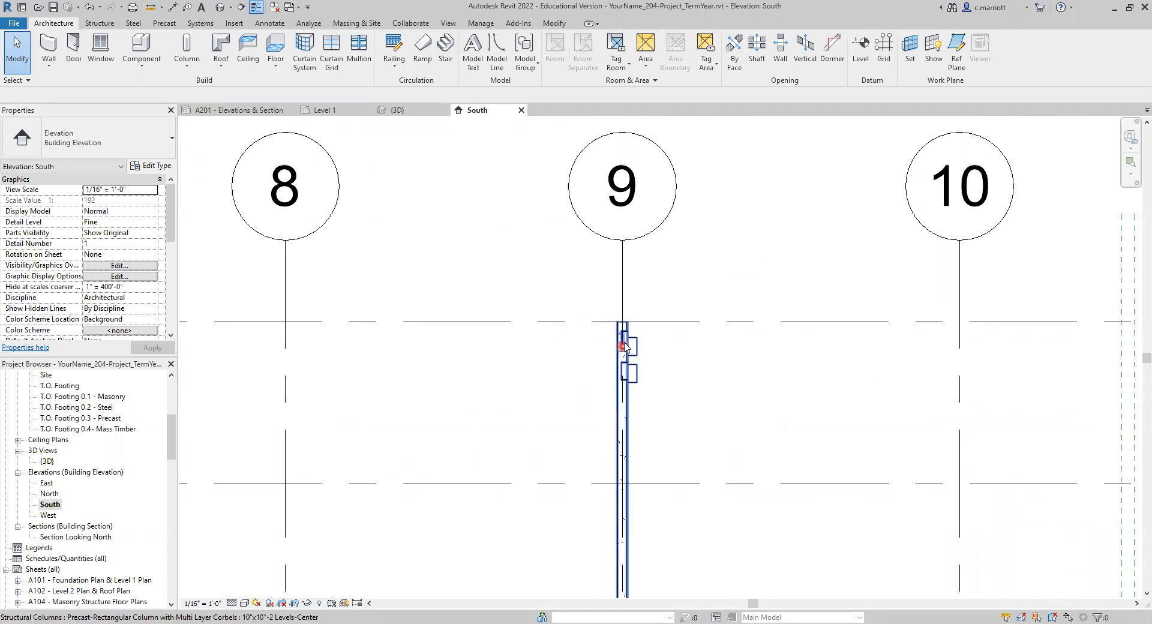
pyautogui.scroll(3, 621, 329)
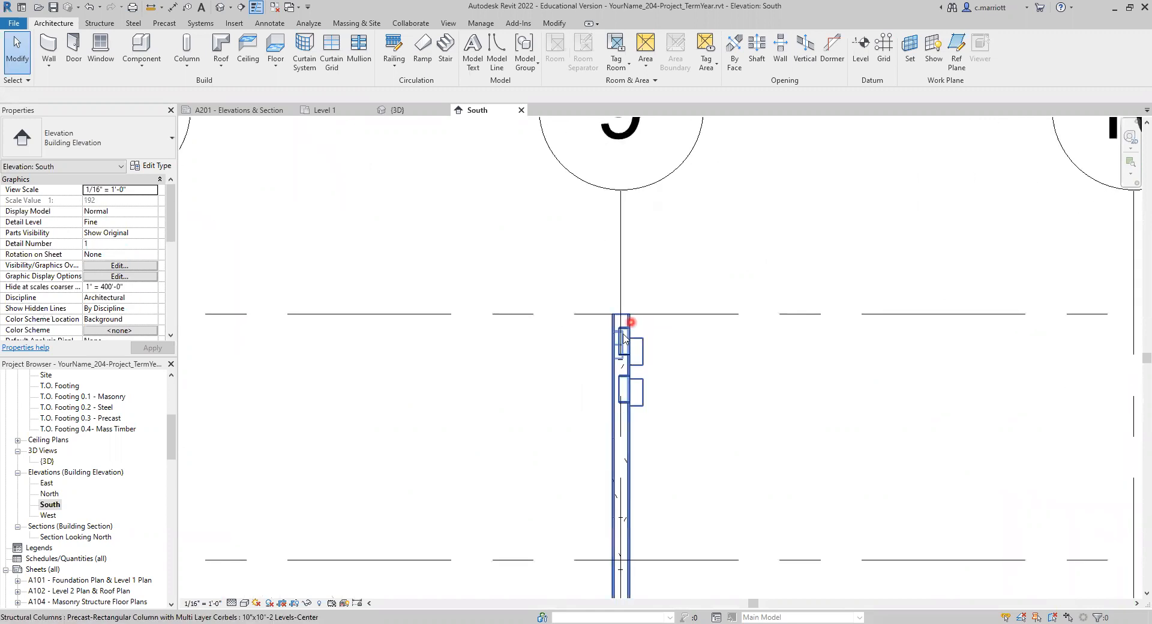
# - Set the top offset of the precast column at grid 9 to -0' 8" relative to Level 3
pyautogui.click(646, 420)
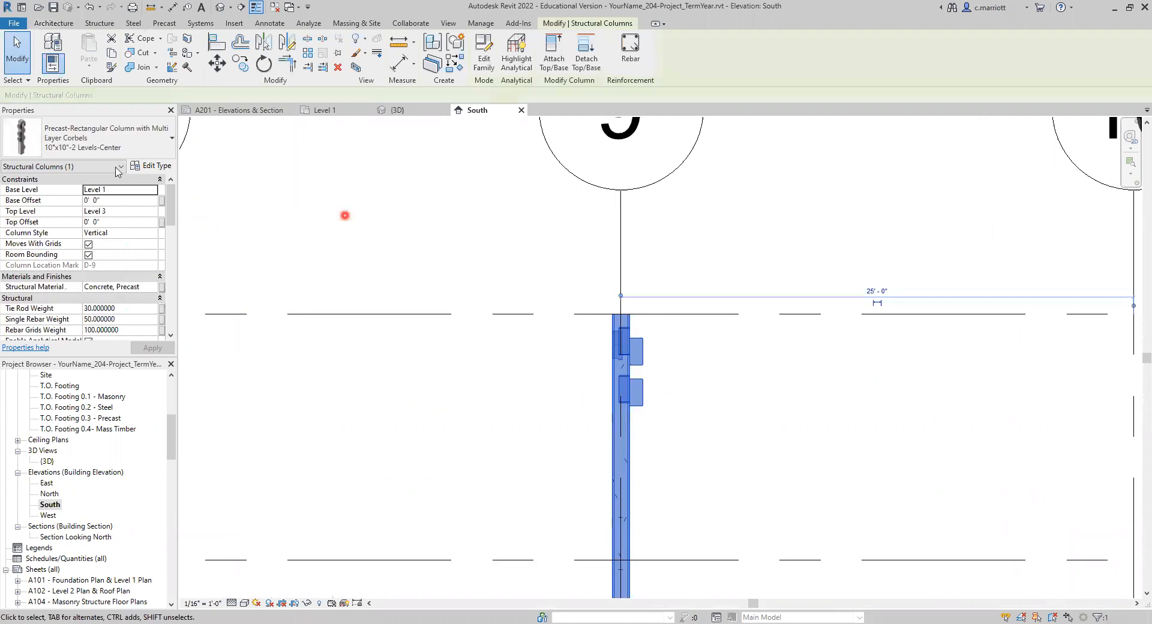
pyautogui.click(97, 201)
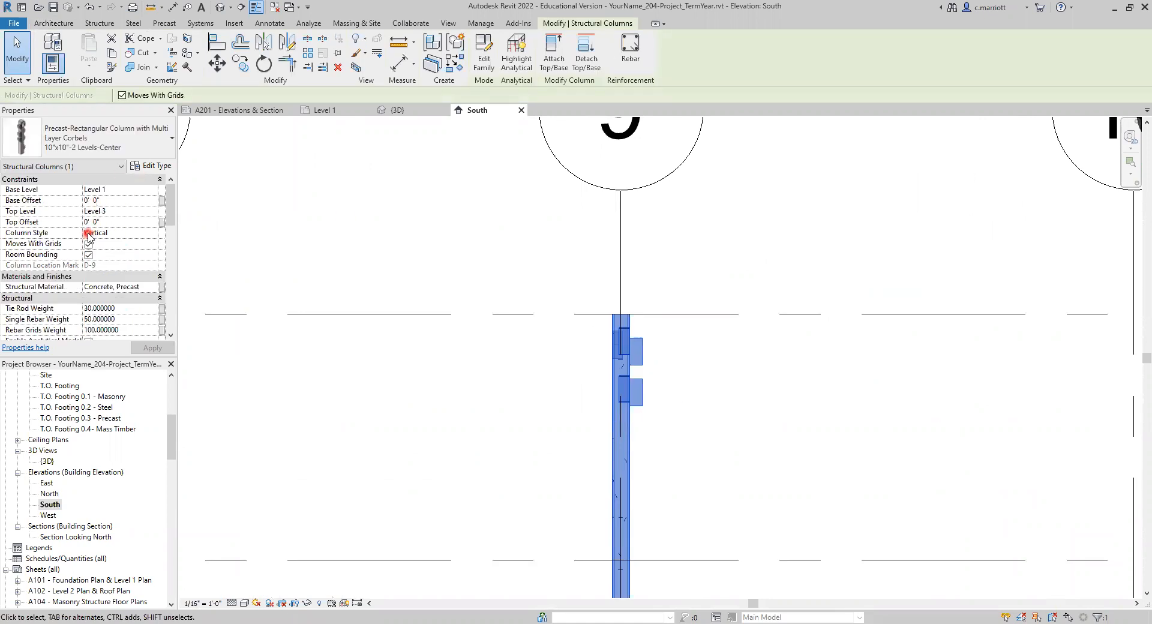
pyautogui.write('-')
pyautogui.click(89, 234)
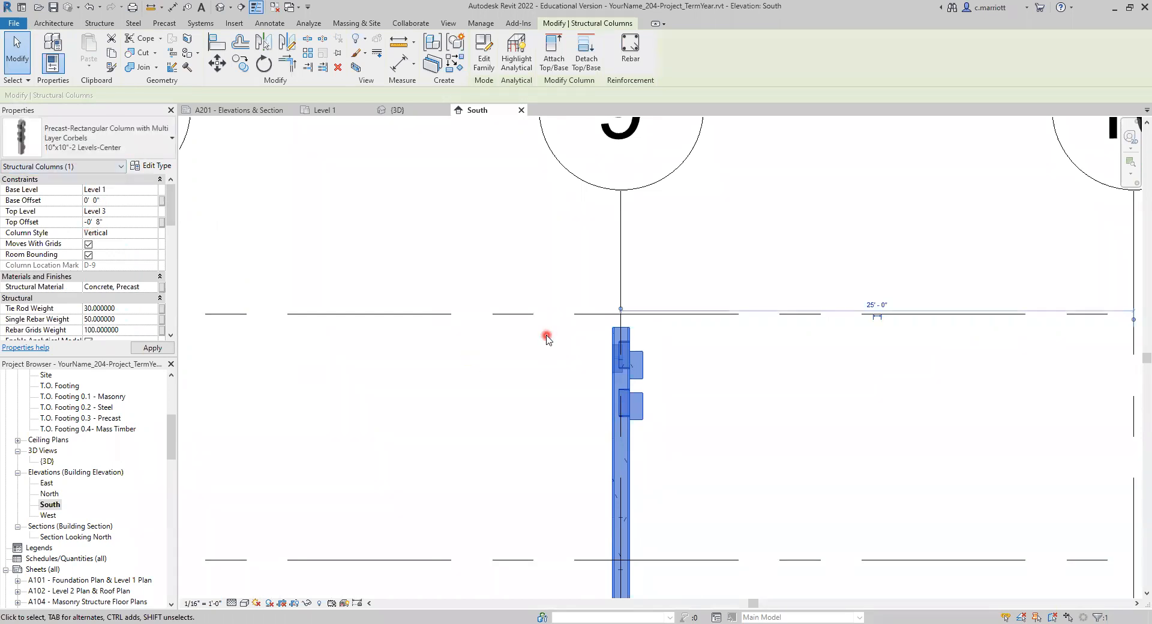
pyautogui.click(601, 339)
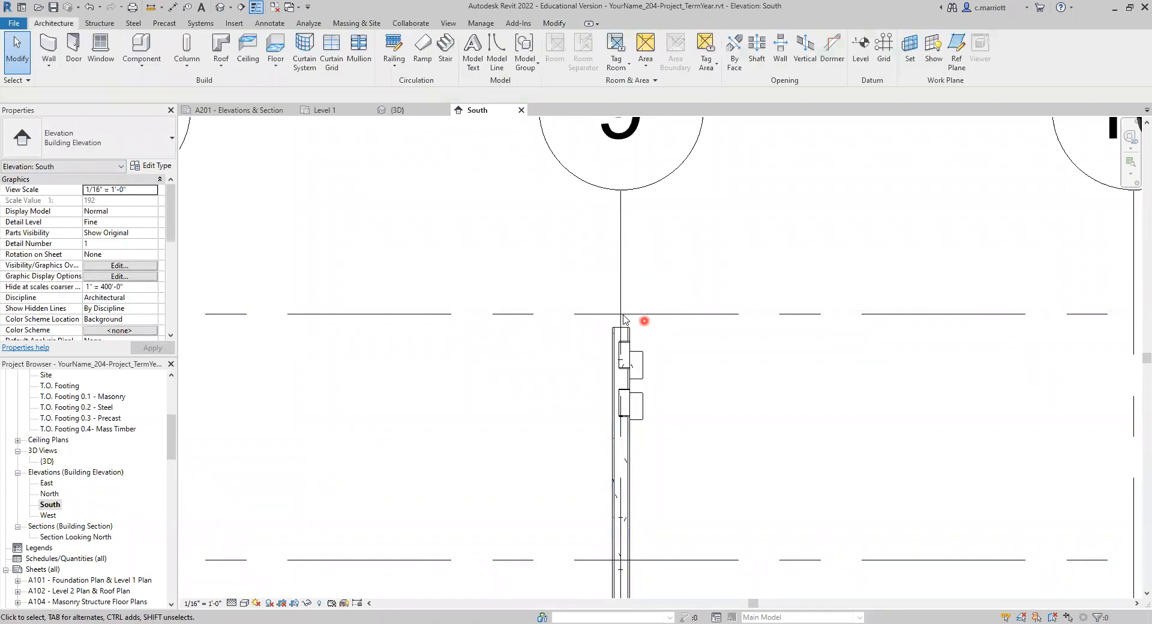
pyautogui.click(620, 321)
pyautogui.click(617, 327)
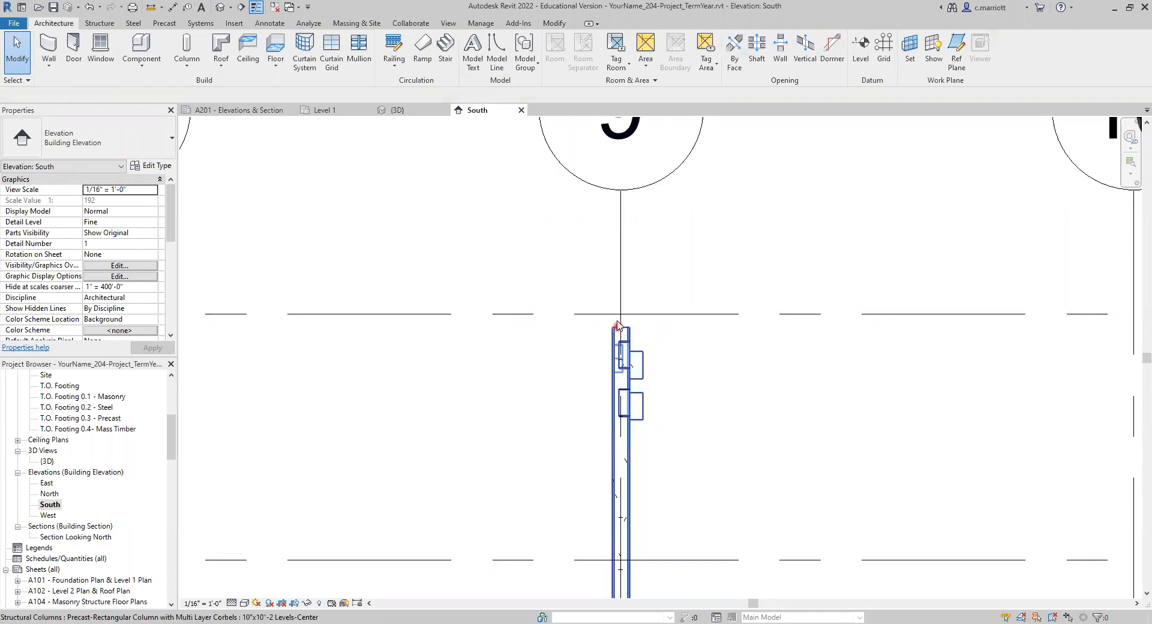
pyautogui.scroll(-5, 543, 339)
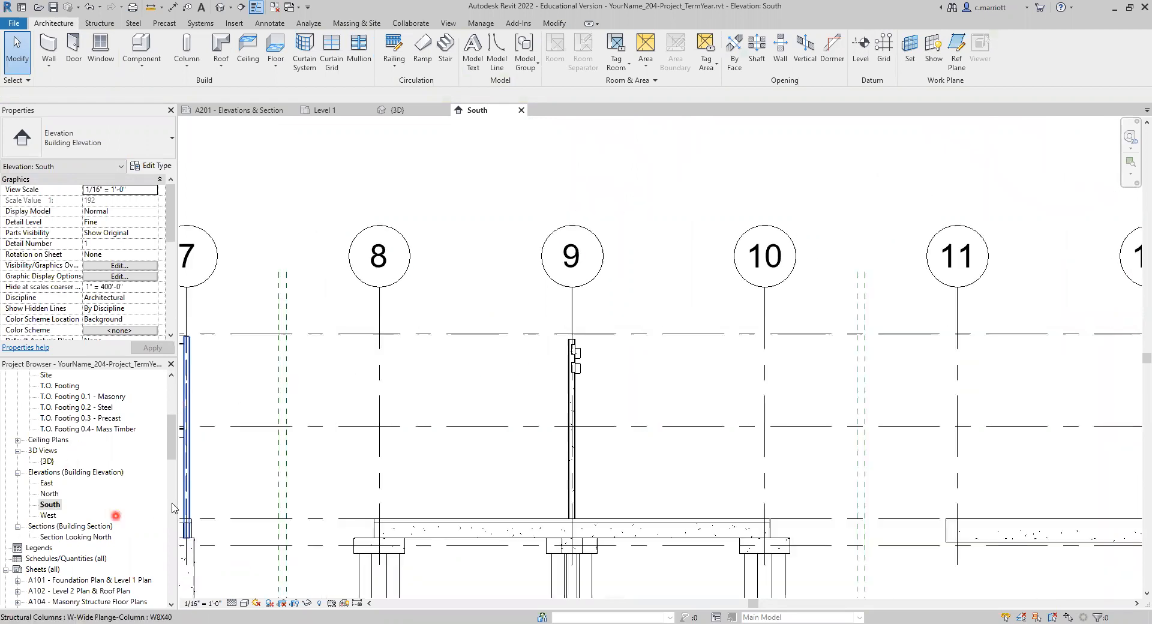
# - From the {3D} view, set South Corbels Number and North Corbels Number to 0 in the precast column's type properties
pyautogui.click(47, 462)
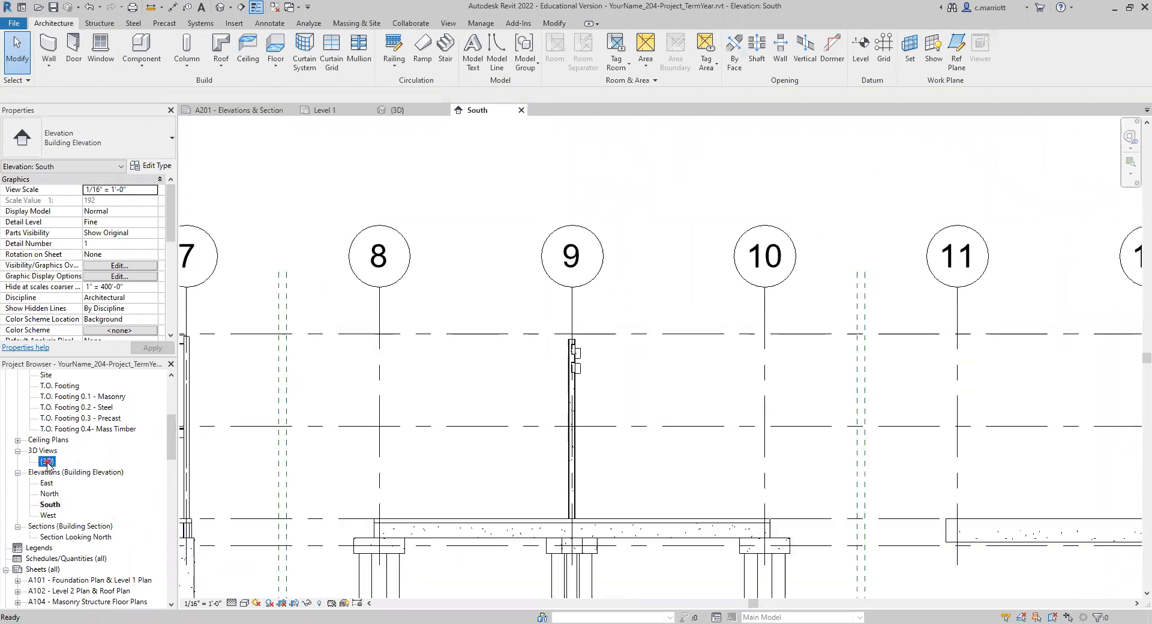
pyautogui.doubleClick(47, 462)
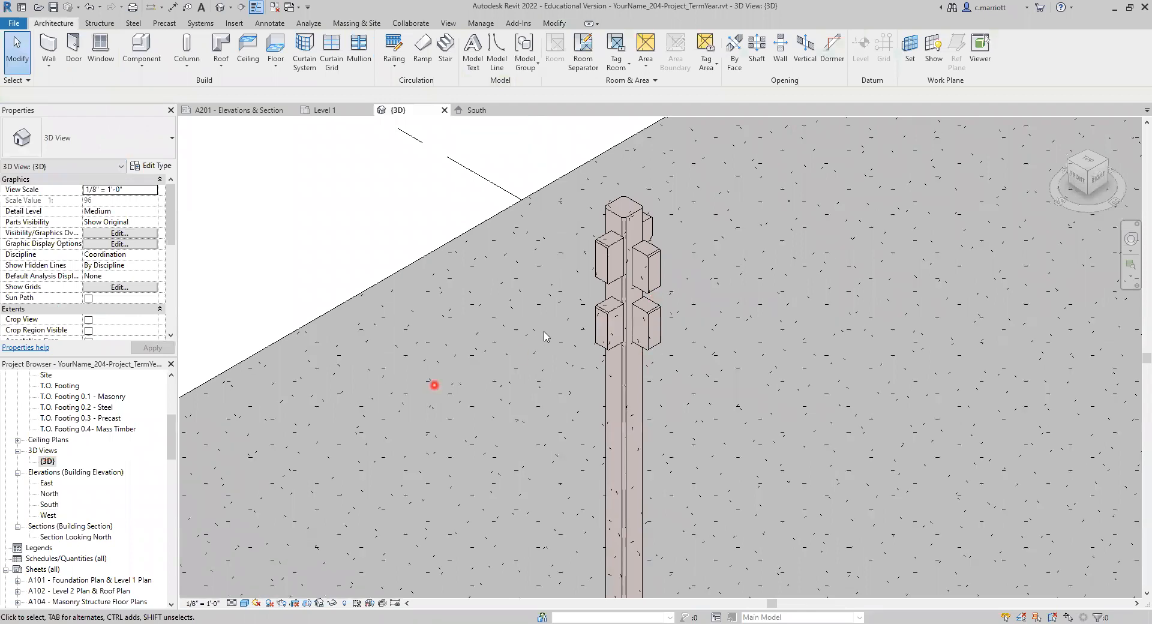
pyautogui.scroll(-2, 545, 333)
pyautogui.scroll(-2, 573, 381)
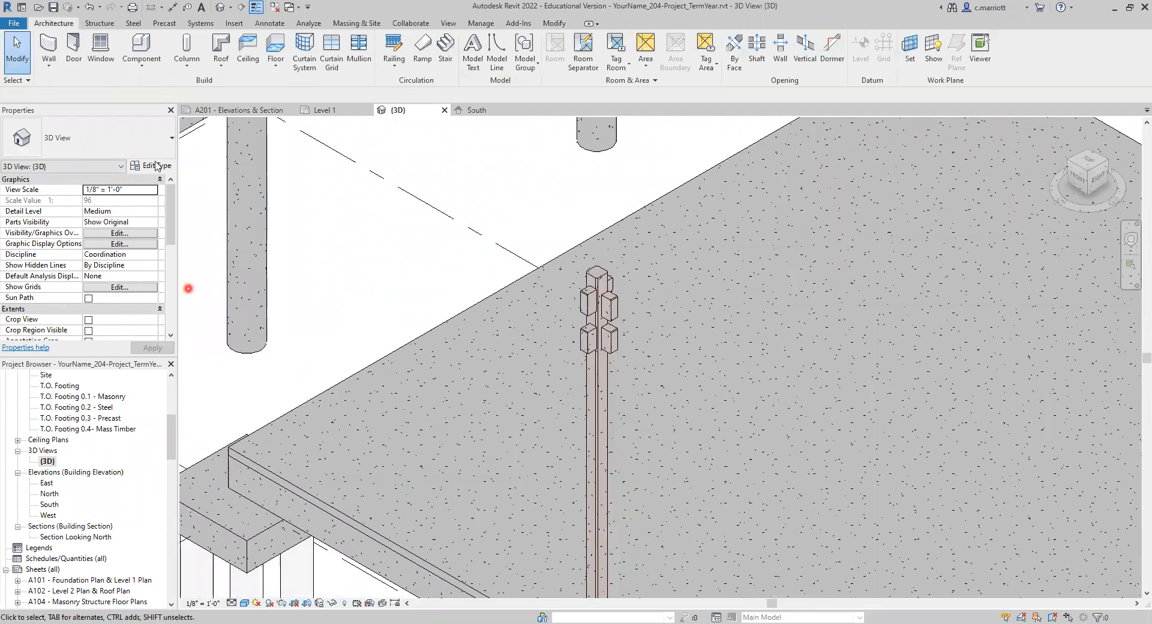
pyautogui.click(597, 312)
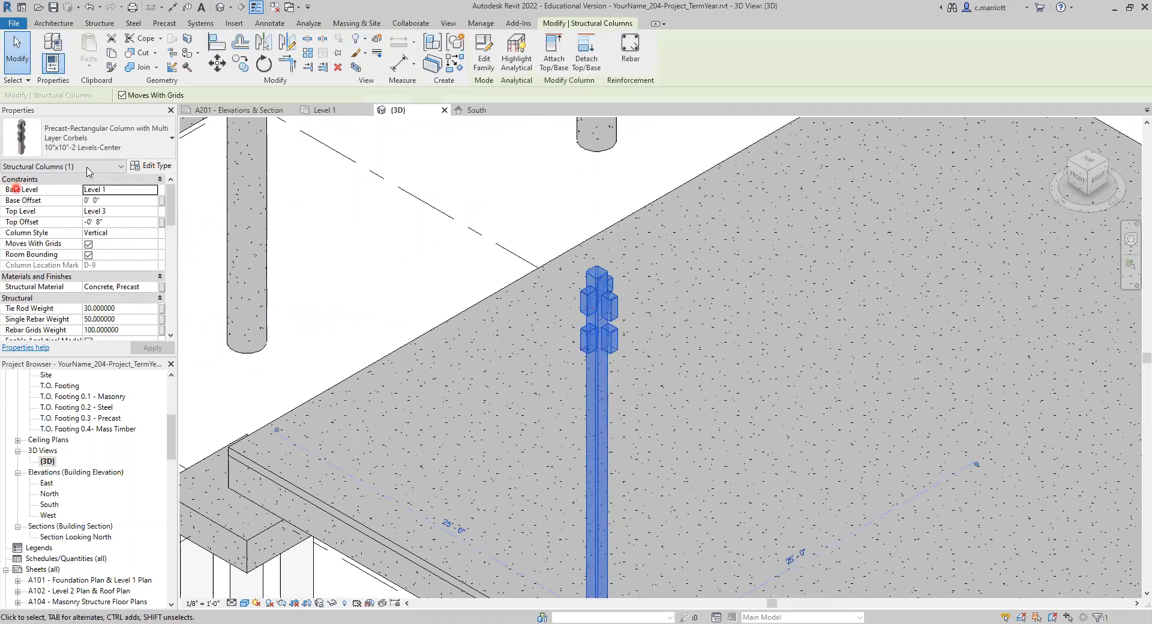
pyautogui.click(147, 168)
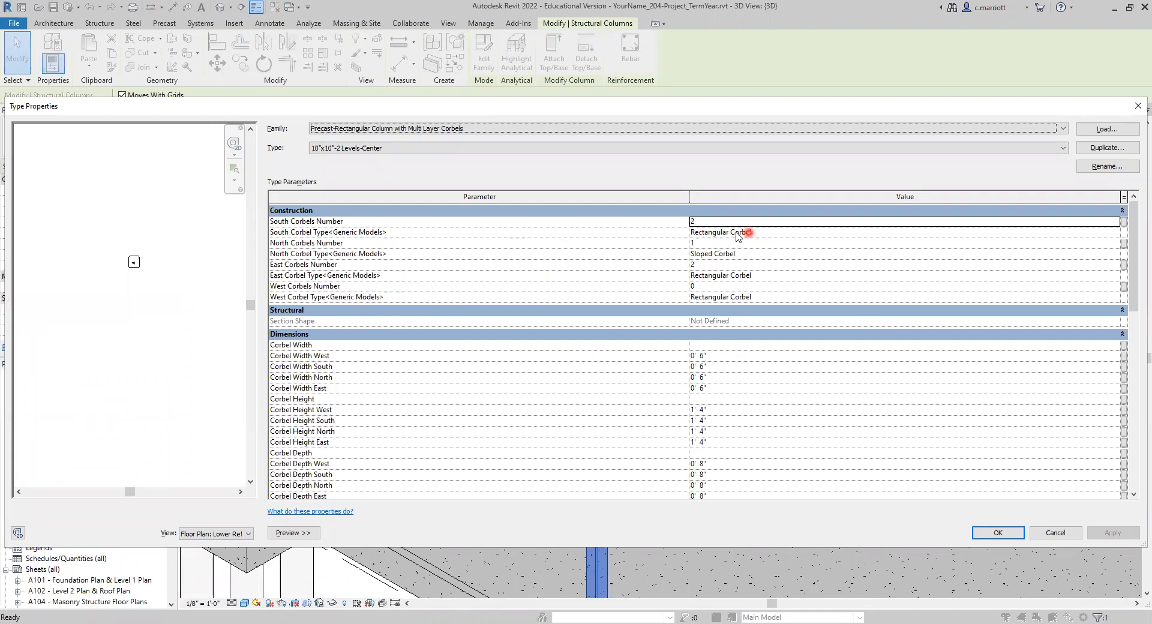
pyautogui.click(694, 222)
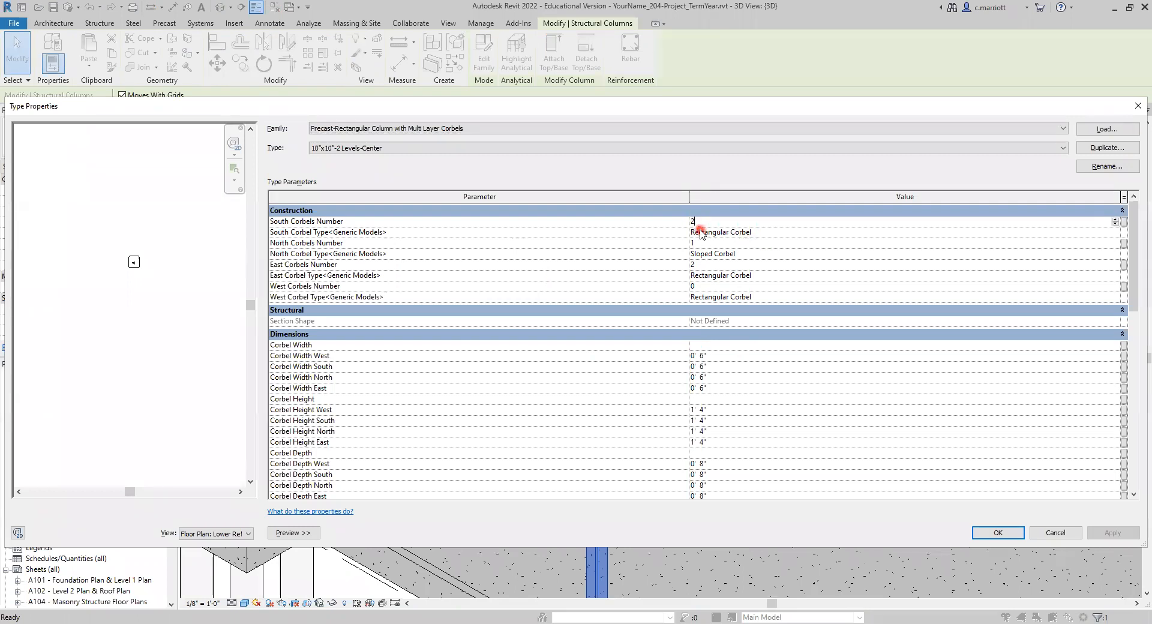
pyautogui.press('BackSpace')
pyautogui.write('0')
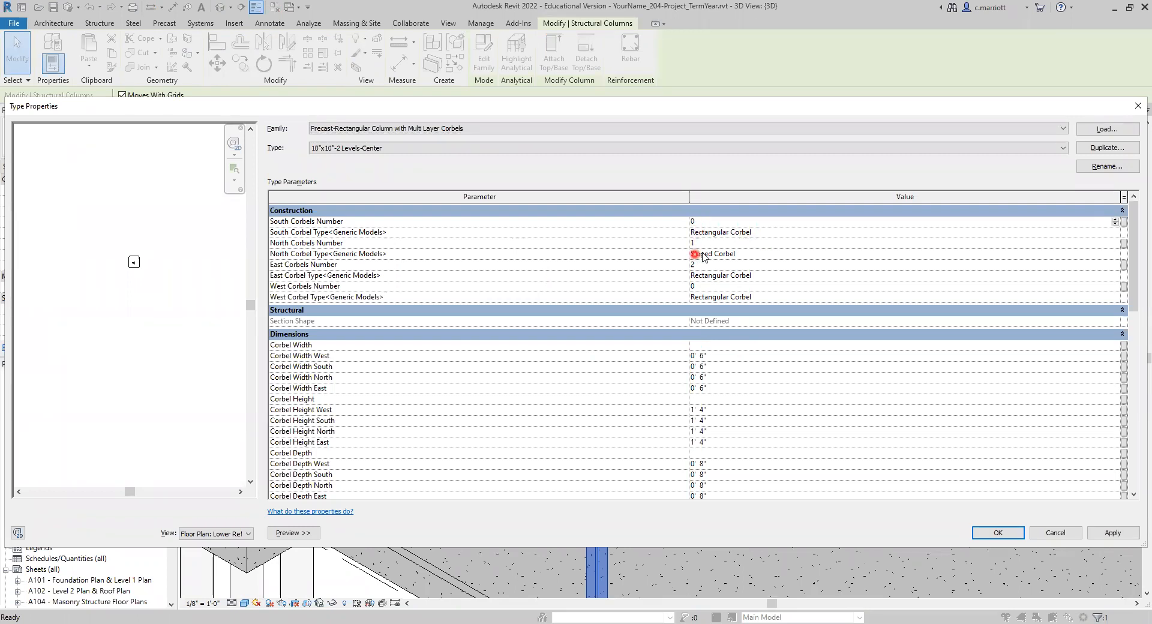
pyautogui.click(696, 243)
# - Set the East and West corbel types to Sloped Corbel and apply the changes to the column type
pyautogui.click(706, 276)
pyautogui.click(1115, 276)
pyautogui.click(1074, 304)
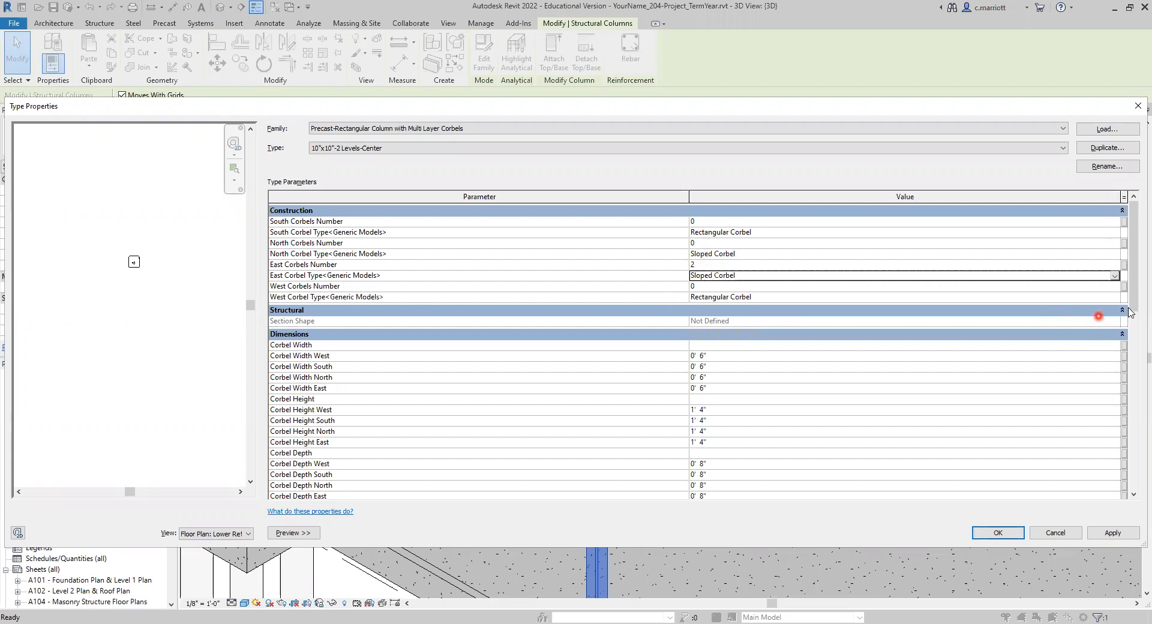
pyautogui.click(1115, 297)
pyautogui.click(1114, 298)
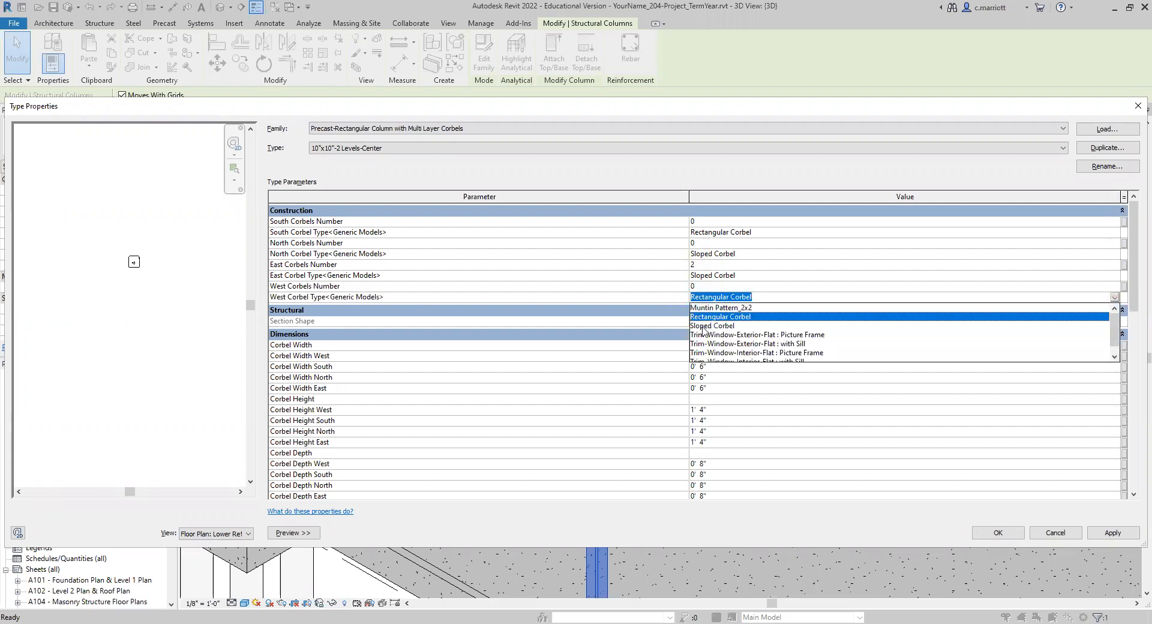
pyautogui.click(840, 325)
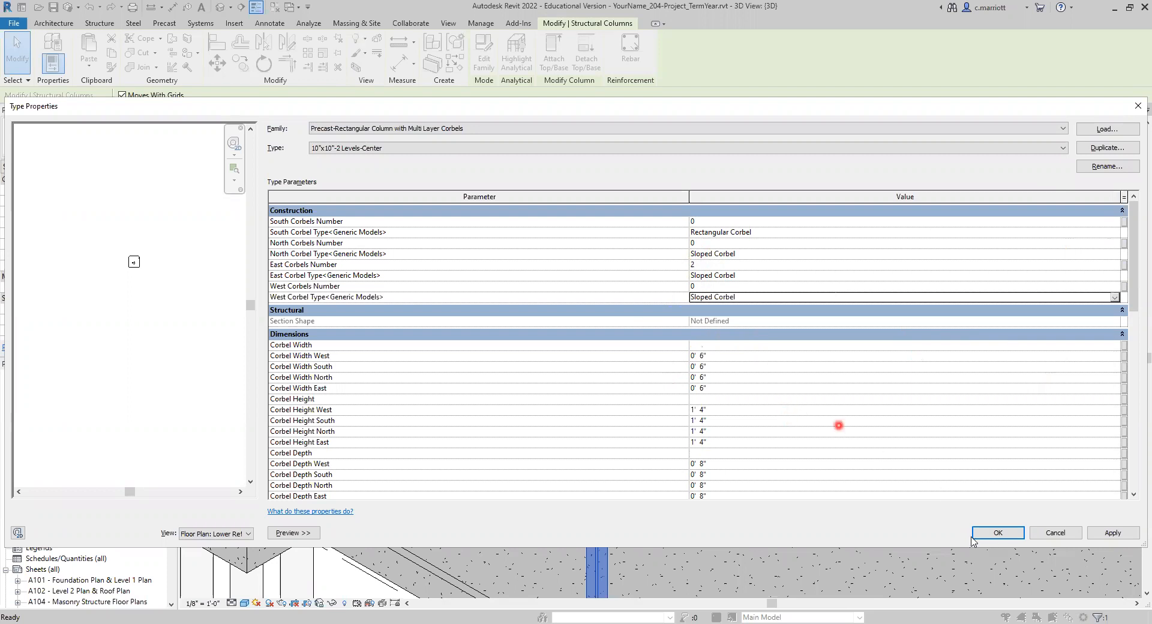
pyautogui.click(1107, 535)
pyautogui.click(996, 533)
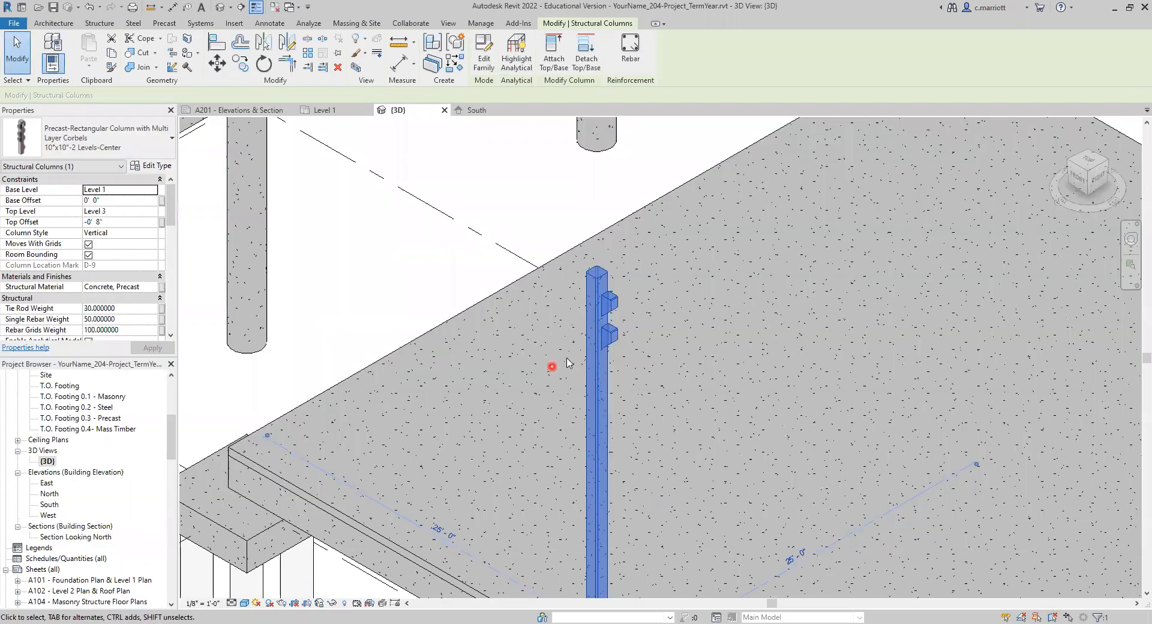
# - Set West Corbels Number to 2 in the precast column's type properties and apply it
pyautogui.scroll(5, 594, 336)
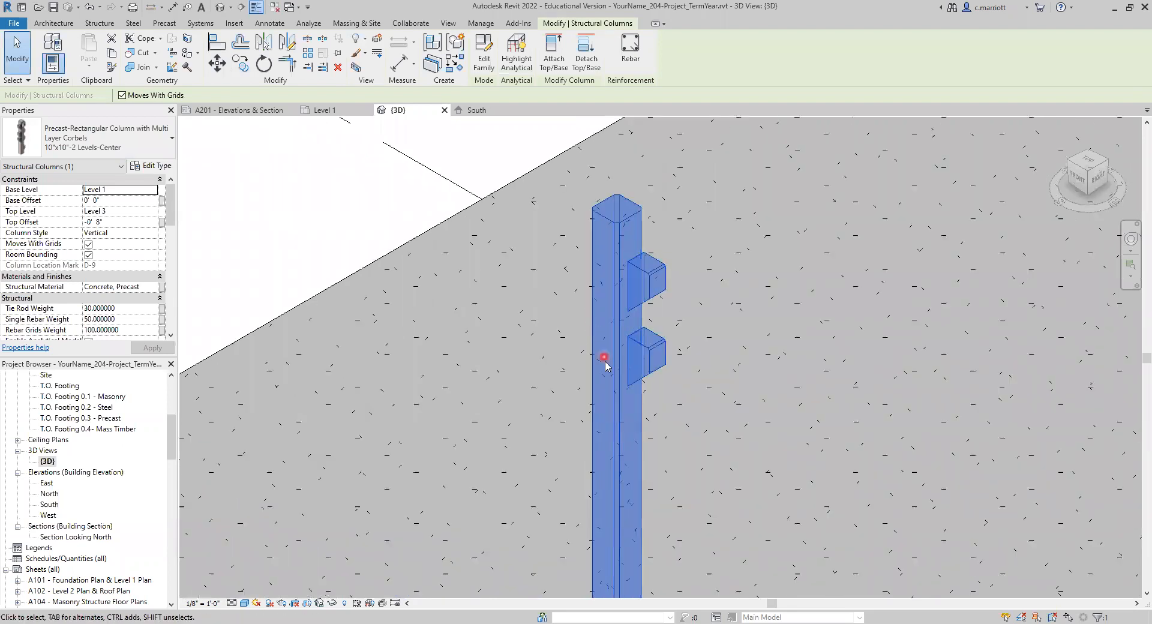
pyautogui.scroll(-4, 605, 360)
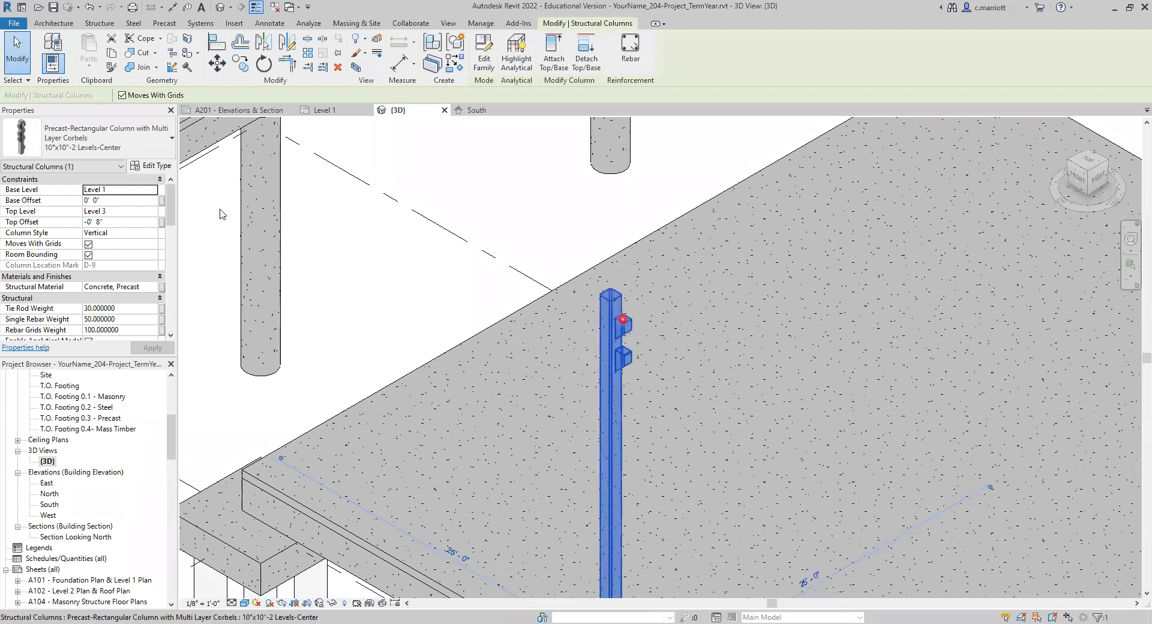
pyautogui.click(153, 166)
pyautogui.click(696, 287)
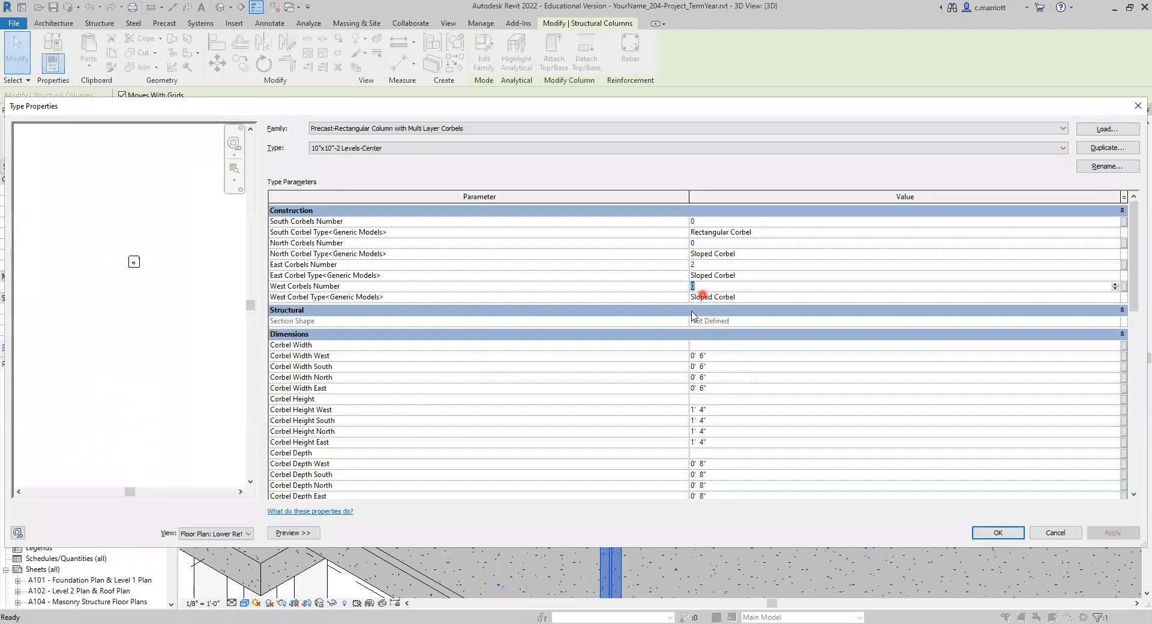
pyautogui.write('2')
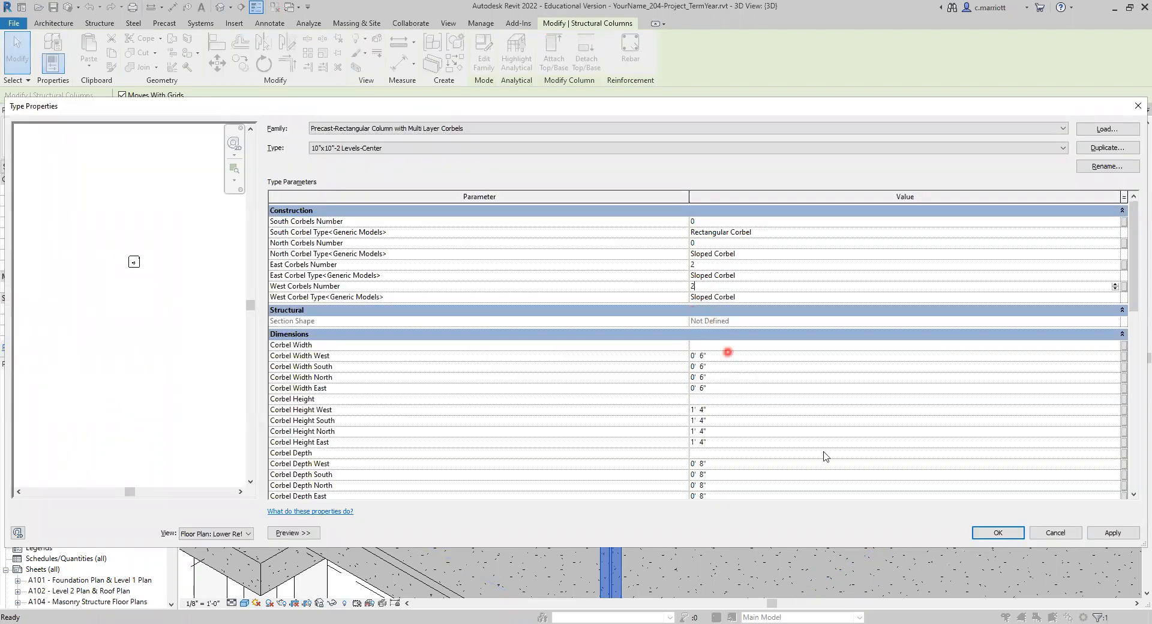
pyautogui.click(1115, 533)
pyautogui.click(993, 533)
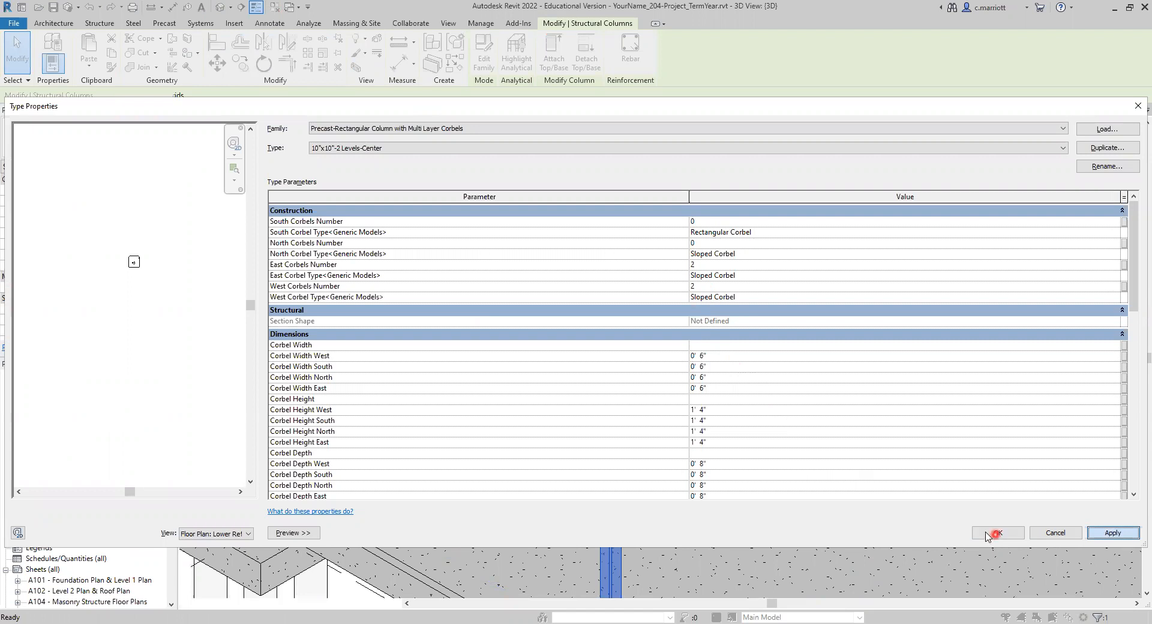
# - Set Corbel Width West and Corbel Width East to 0' 10" in the precast column's type properties
pyautogui.scroll(5, 582, 336)
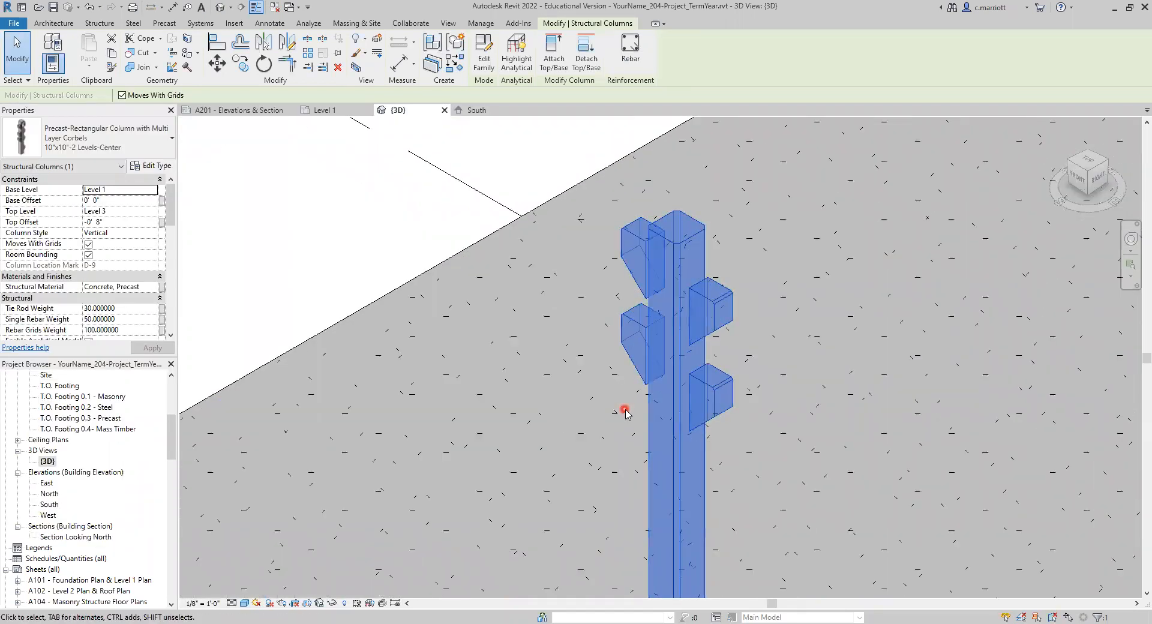
pyautogui.scroll(-3, 630, 399)
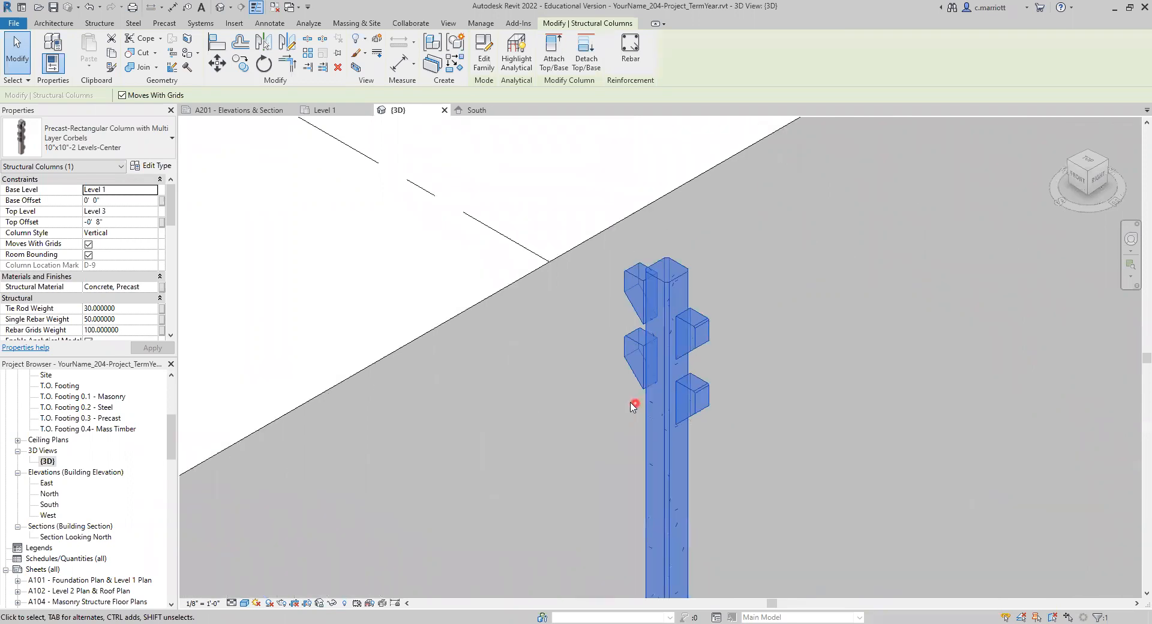
pyautogui.scroll(2, 628, 393)
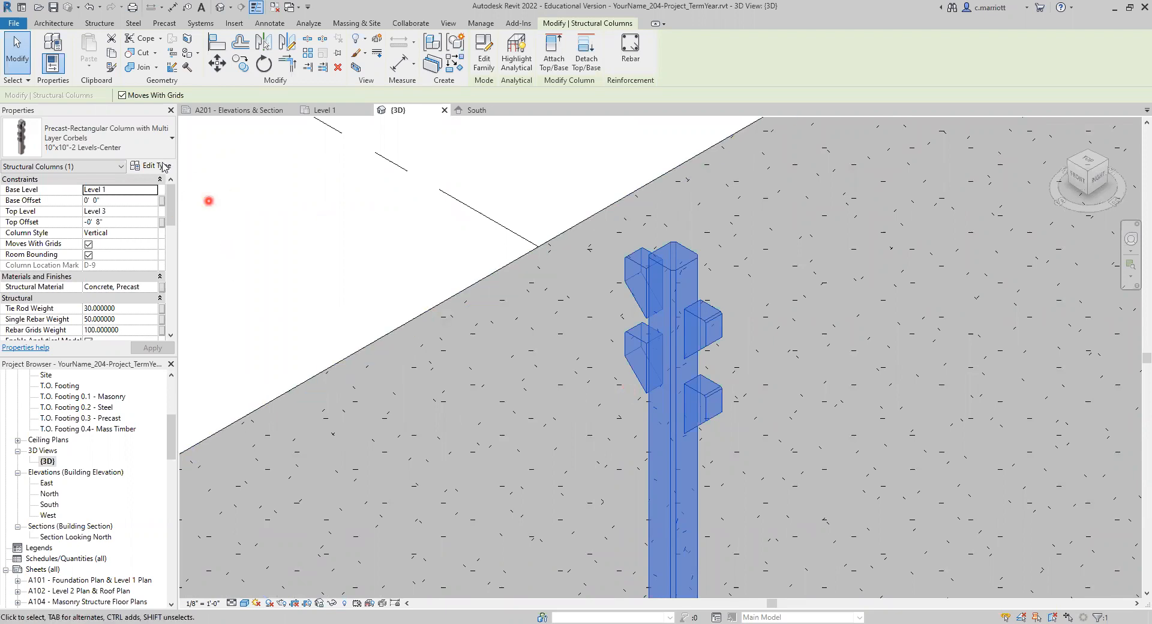
pyautogui.click(669, 298)
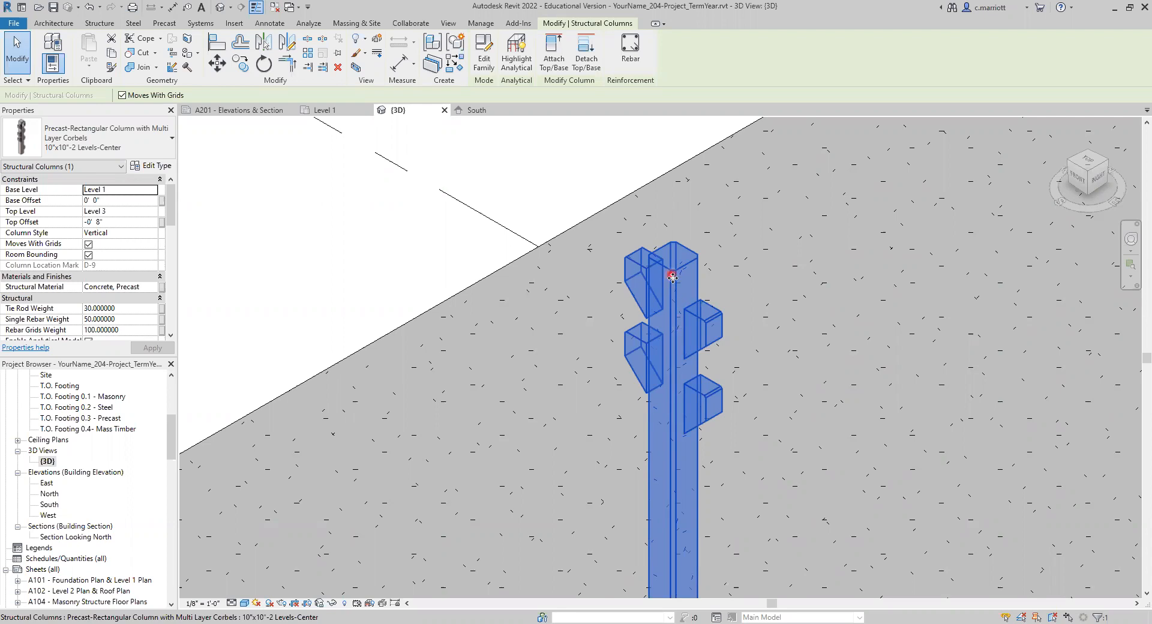
pyautogui.click(157, 166)
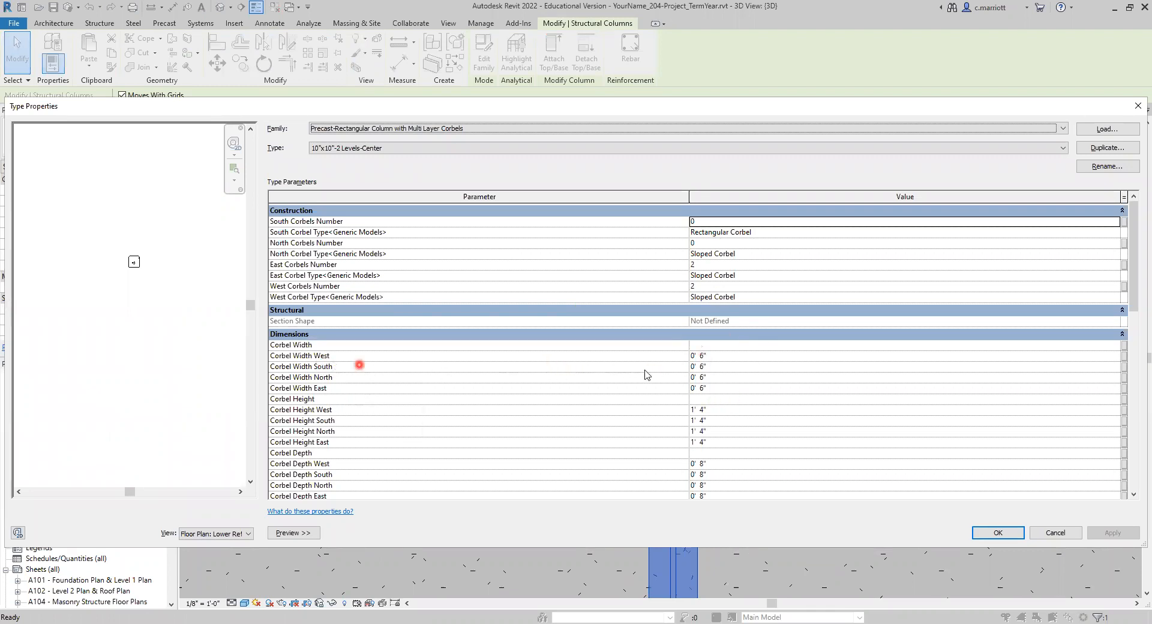
pyautogui.click(702, 356)
pyautogui.press('Delete')
pyautogui.press('Delete')
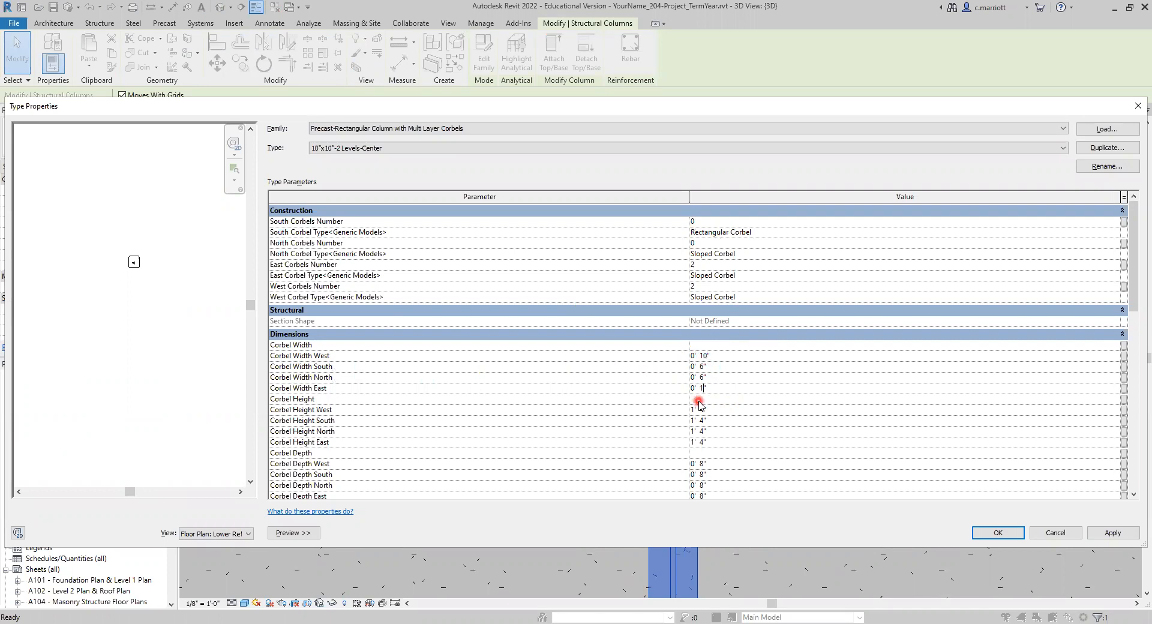
# - Set Chamfer to 0' 0" in the precast column's type properties and apply the changes to the column type
pyautogui.scroll(-2, 713, 456)
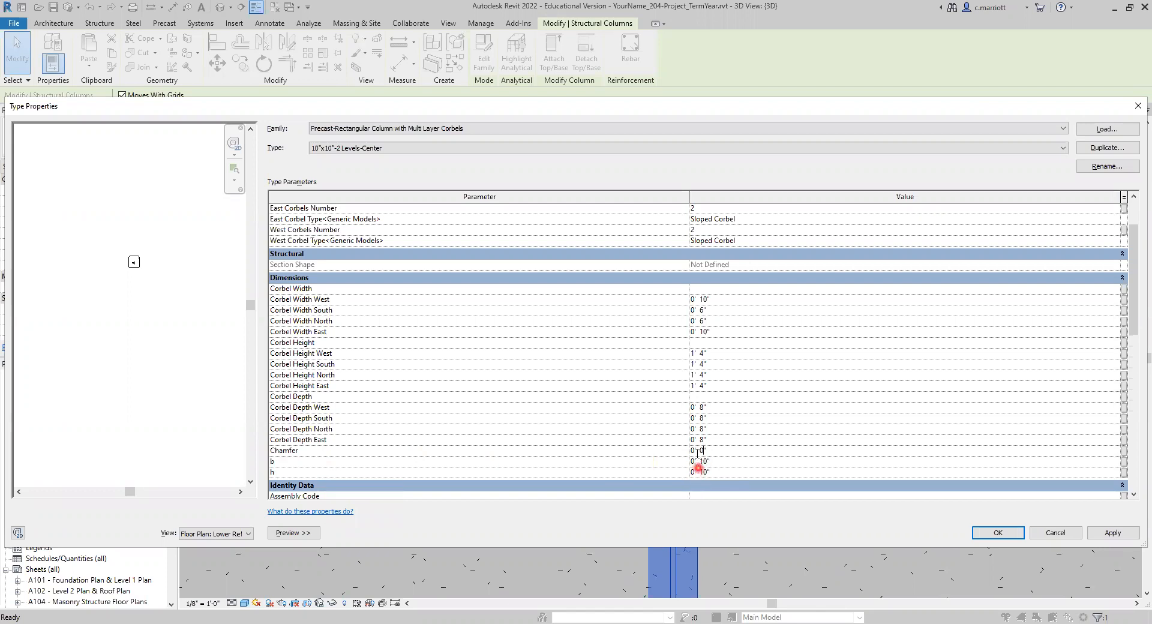
pyautogui.click(733, 484)
pyautogui.click(744, 445)
pyautogui.click(1112, 534)
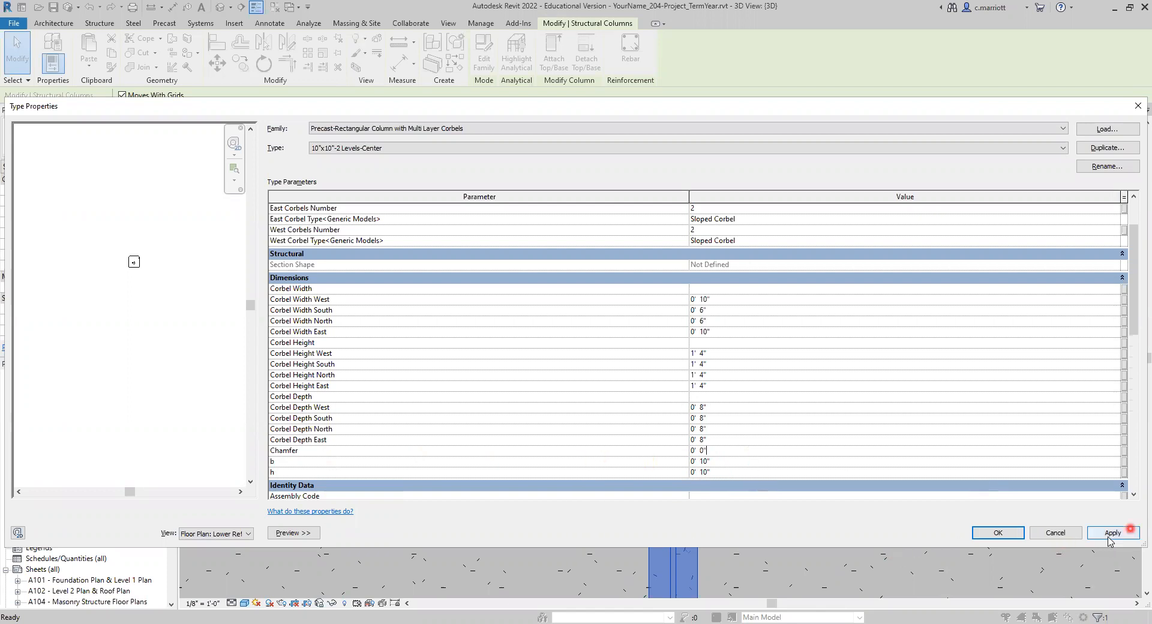
pyautogui.click(1000, 534)
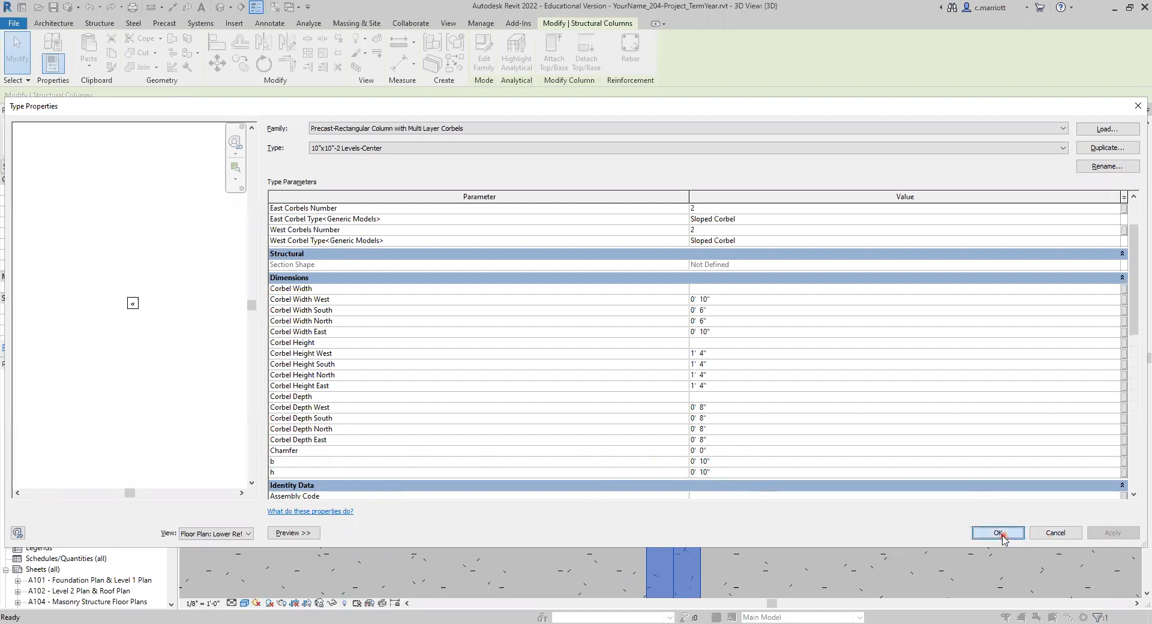
pyautogui.press('Escape')
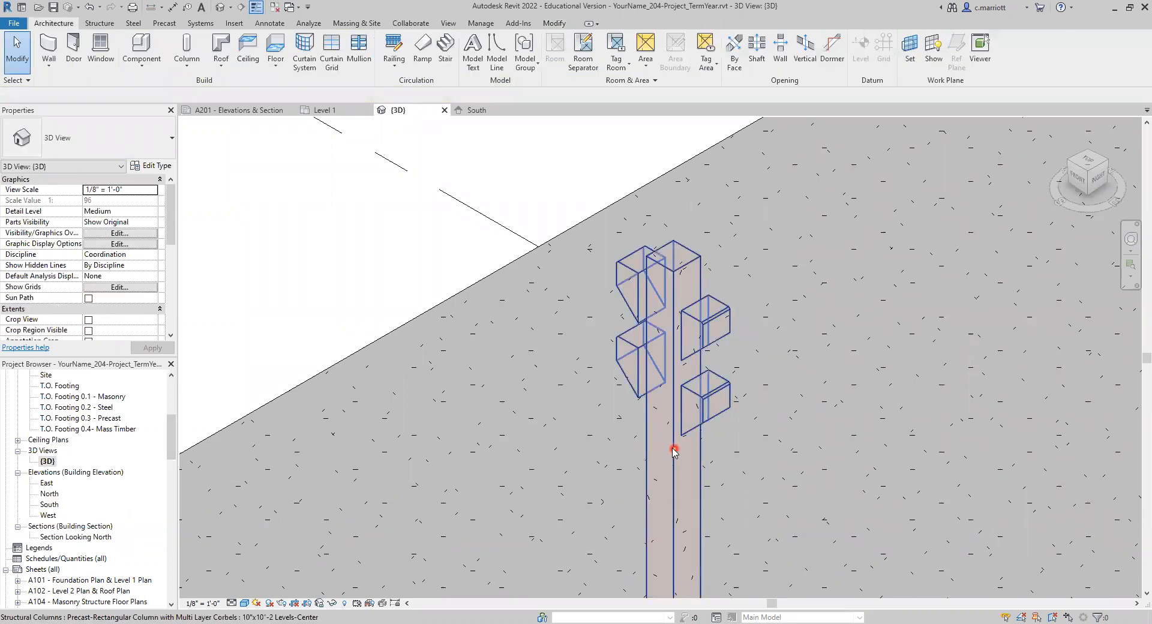
# - Set Corbel Offset West and Corbel Offset East to 0' 0" for the precast column and apply them
pyautogui.click(674, 451)
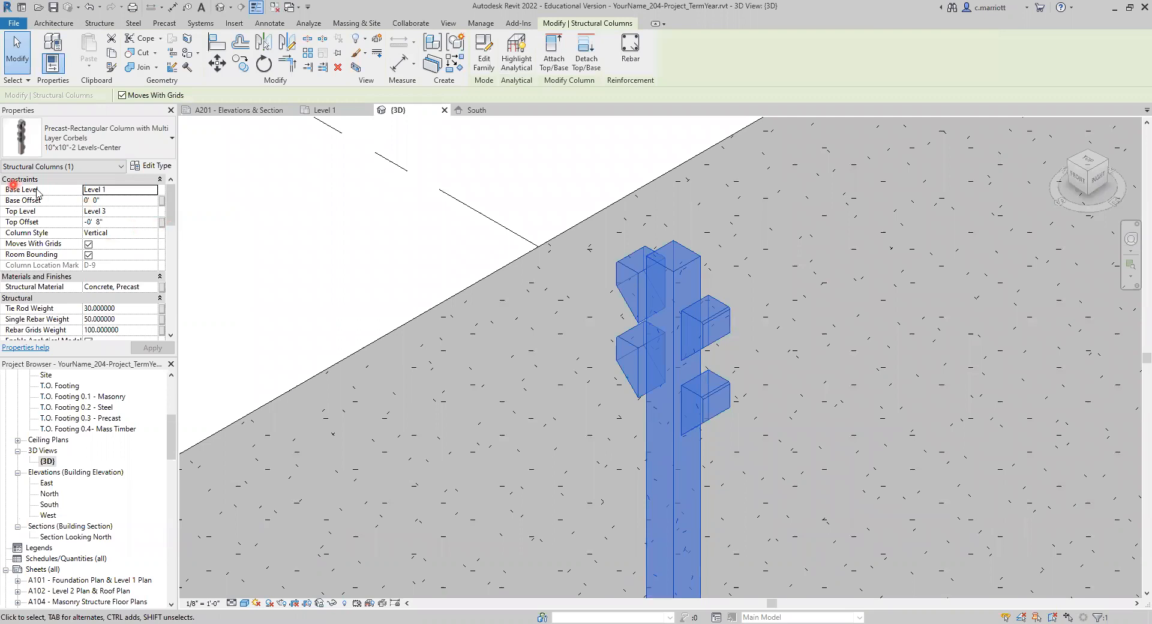
pyautogui.moveTo(176, 230); pyautogui.dragTo(165, 319)
pyautogui.click(685, 311)
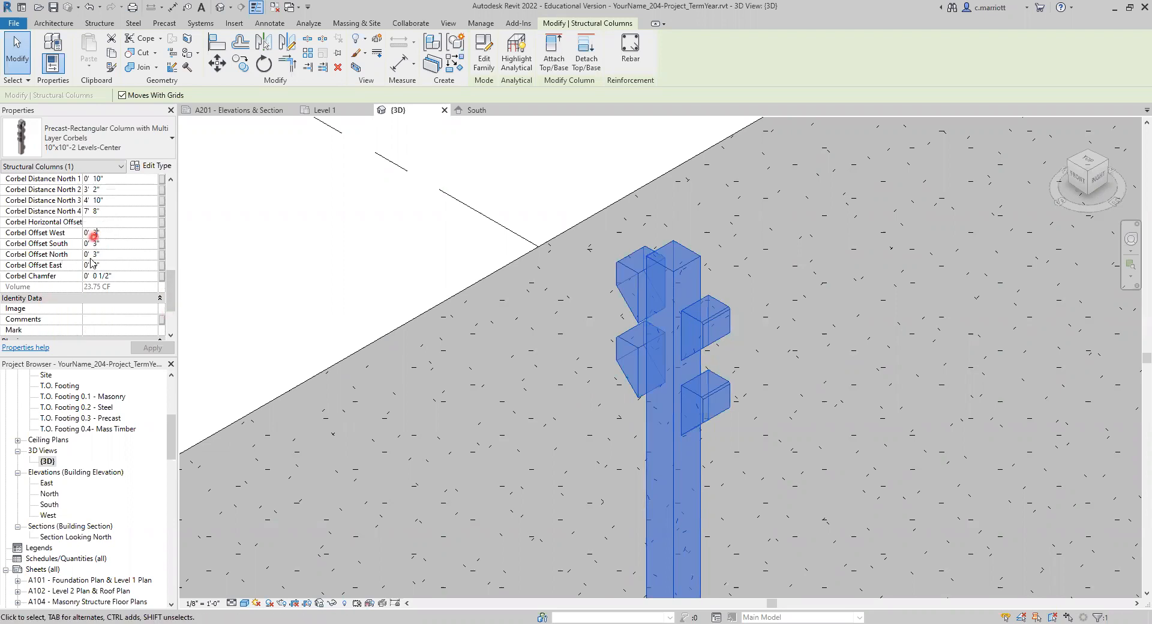
pyautogui.press('BackSpace')
pyautogui.write('0')
pyautogui.click(88, 290)
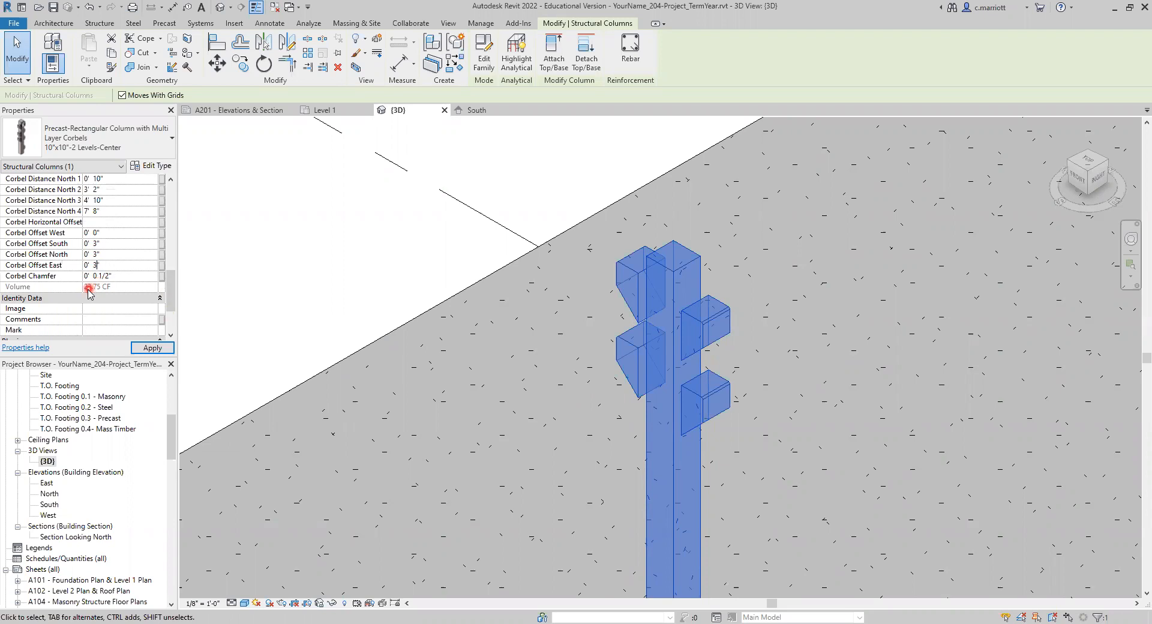
pyautogui.click(138, 347)
pyautogui.click(146, 350)
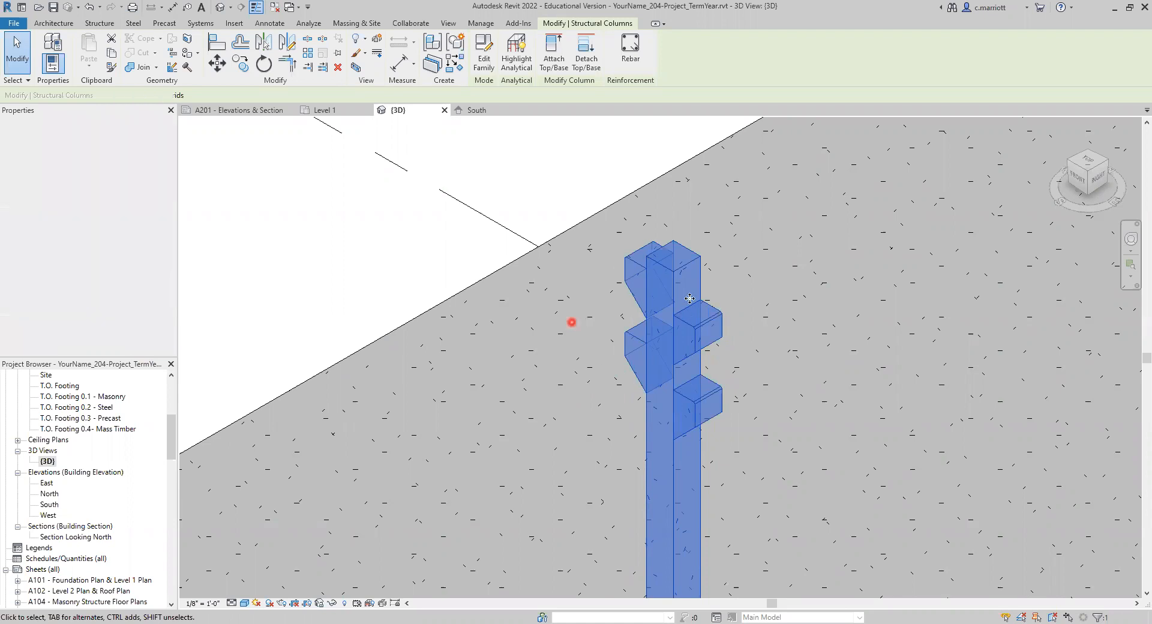
pyautogui.press('Escape')
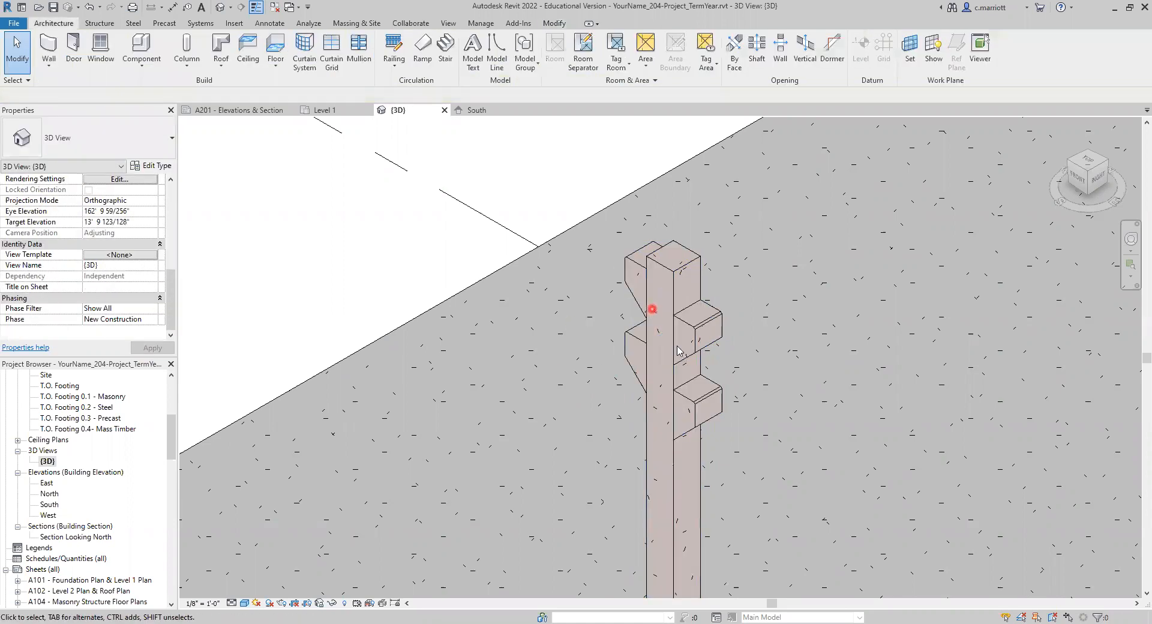
# - Set Corbel Distance East 1 and Corbel Distance West 1 to 1' 8" for the precast column and apply them
pyautogui.click(671, 316)
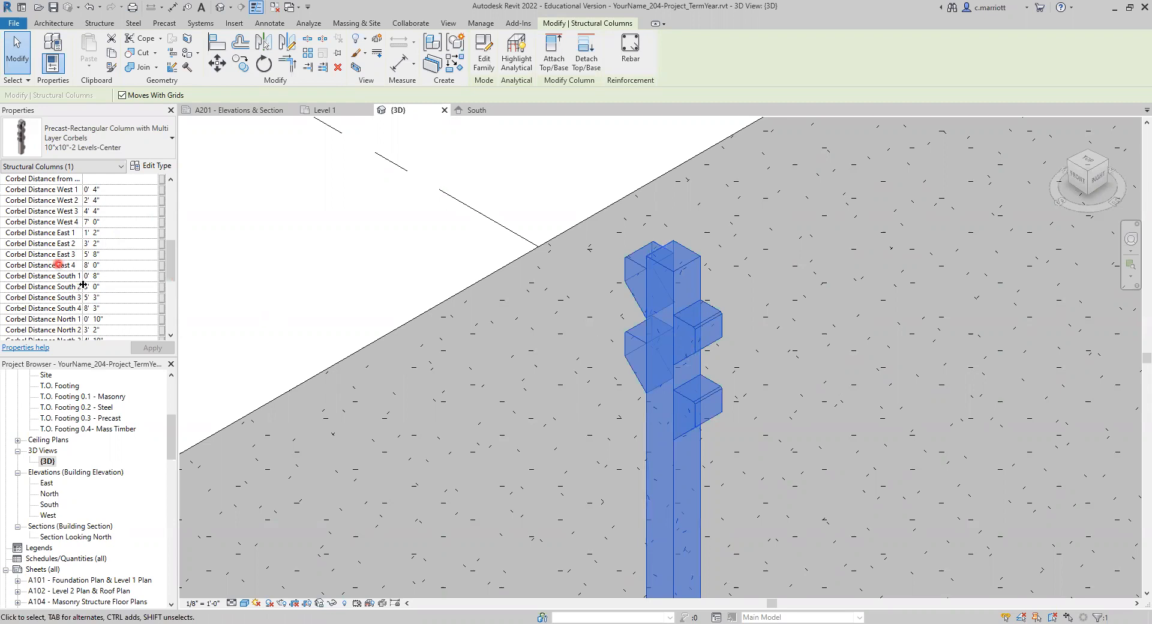
pyautogui.click(93, 233)
pyautogui.press('BackSpace')
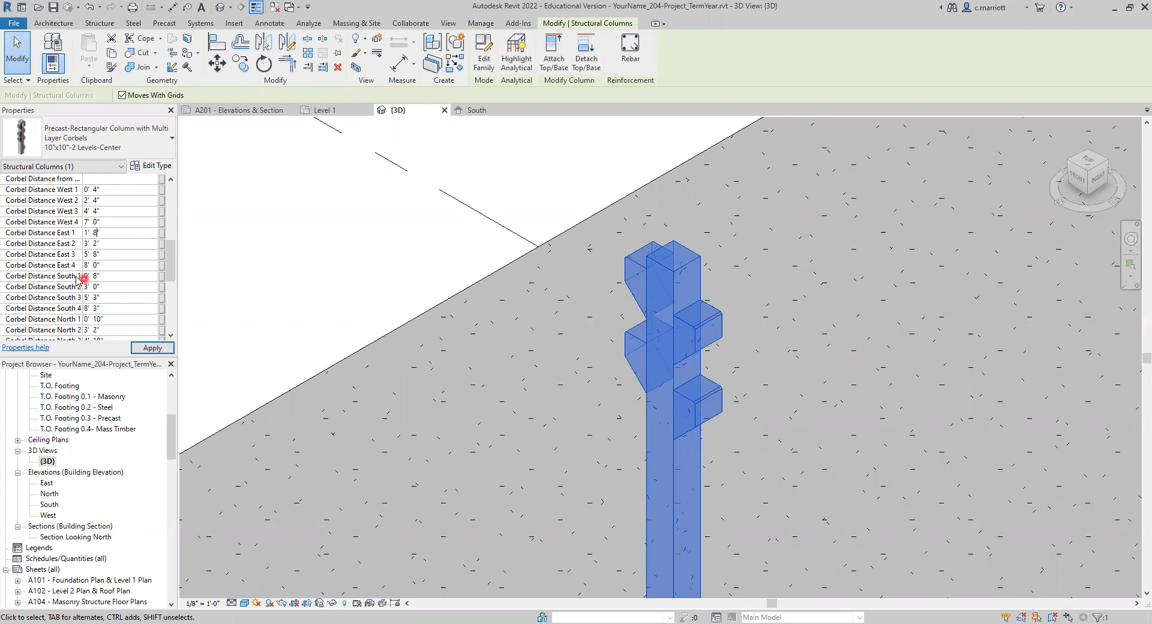
pyautogui.click(88, 190)
pyautogui.click(91, 210)
pyautogui.click(153, 346)
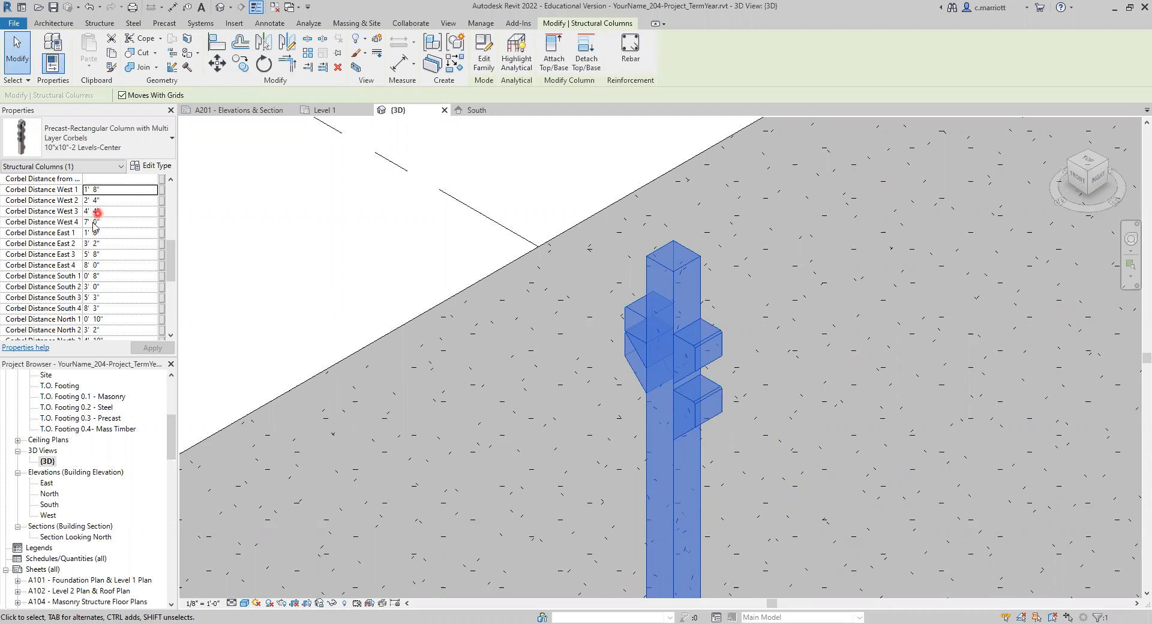
# - Set Corbel Distance West 2 to 13' 10" for the precast column
pyautogui.click(88, 203)
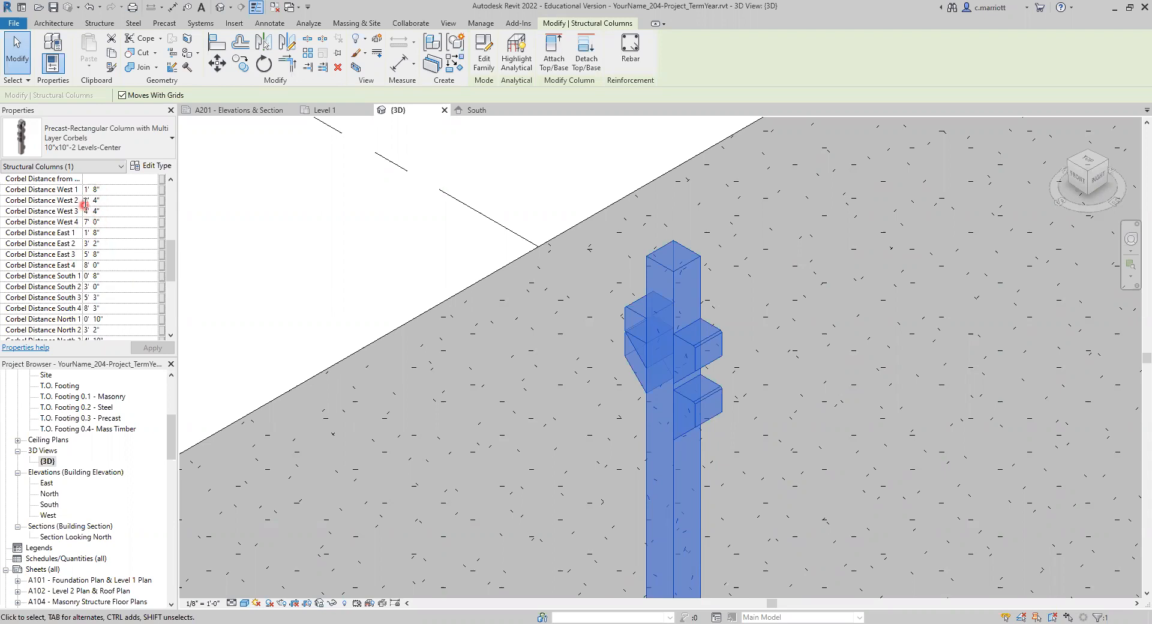
pyautogui.click(86, 222)
pyautogui.press('BackSpace')
pyautogui.press('BackSpace')
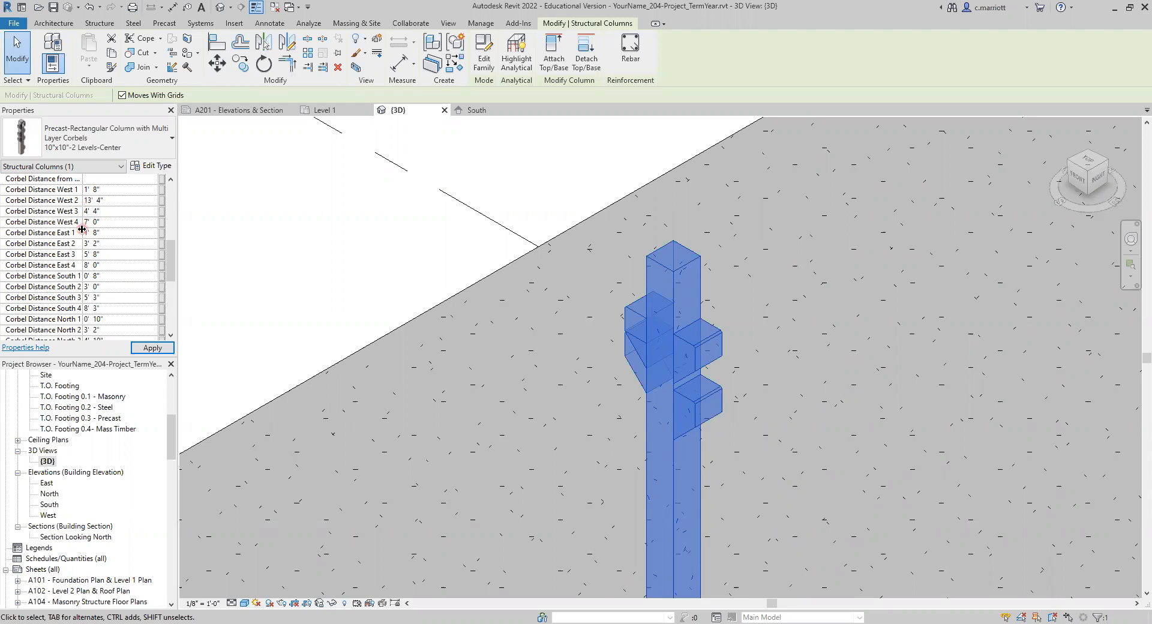
pyautogui.click(97, 212)
pyautogui.scroll(1, 82, 210)
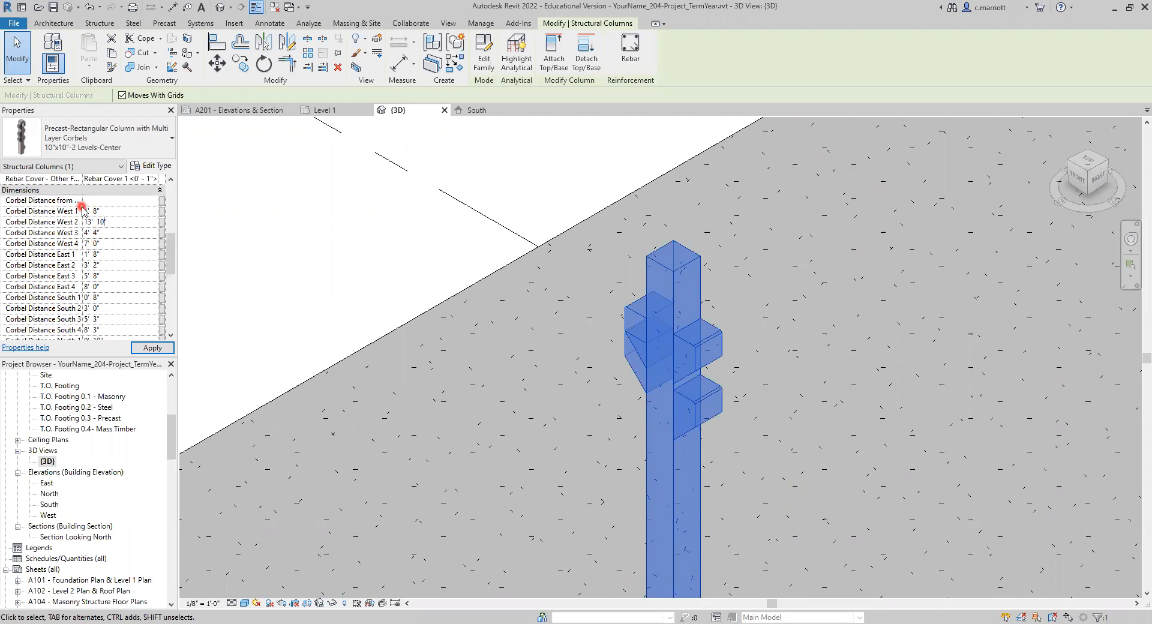
# - Set Corbel Distance East 2 to 13' 10", apply the corbel distances, and deselect the precast column
pyautogui.click(85, 268)
pyautogui.write('1')
pyautogui.press('BackSpace')
pyautogui.write('1')
pyautogui.click(152, 348)
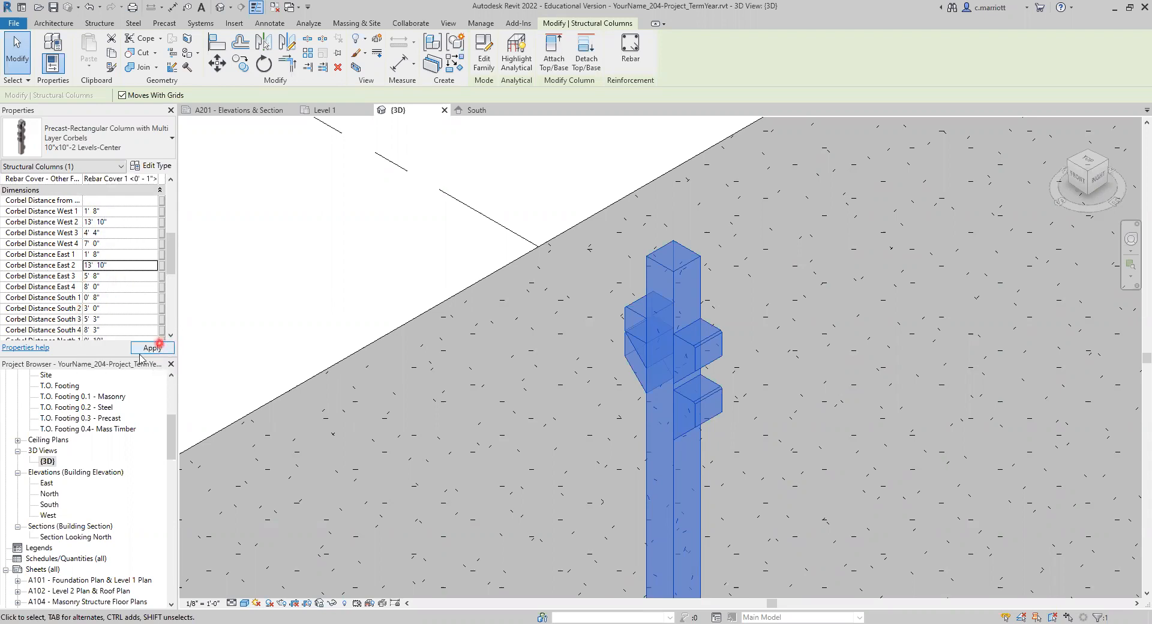
pyautogui.click(337, 337)
pyautogui.scroll(-2, 498, 372)
pyautogui.moveTo(535, 507); pyautogui.dragTo(550, 320, button='middle')
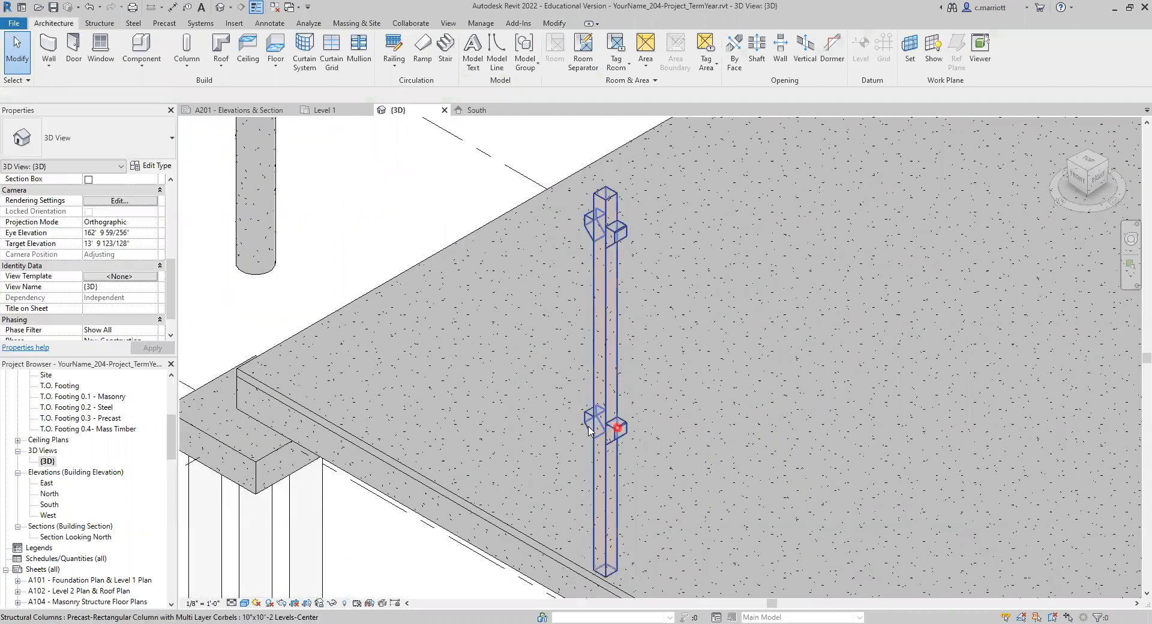
# - Open the South elevation and examine the corbel heights on the column at grid 9
pyautogui.click(50, 515)
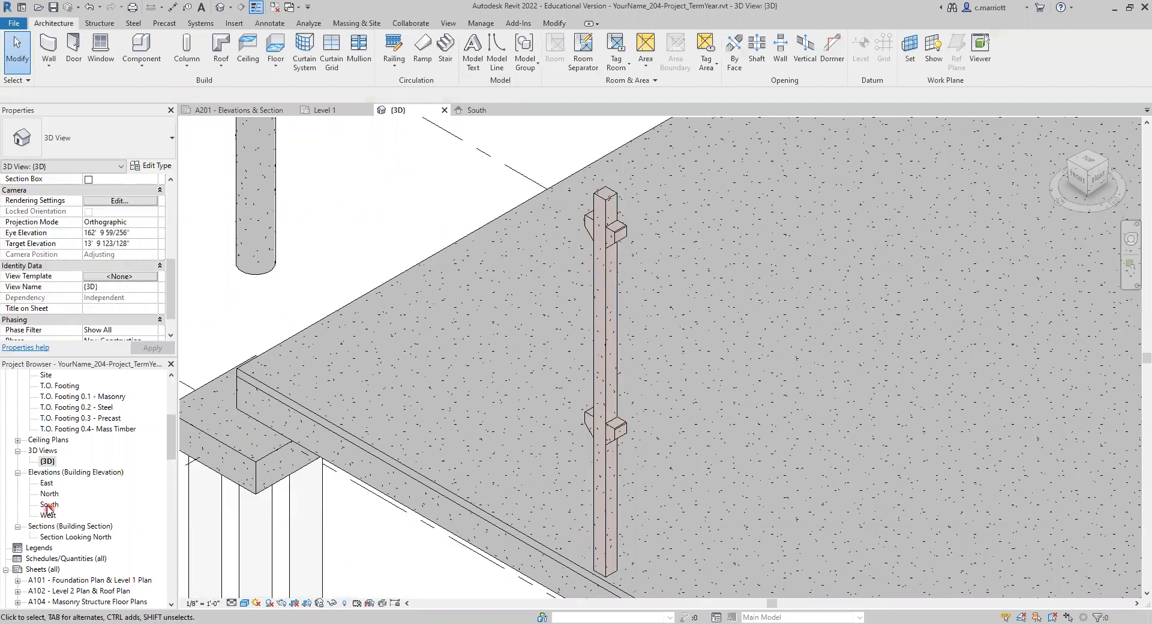
pyautogui.doubleClick(48, 506)
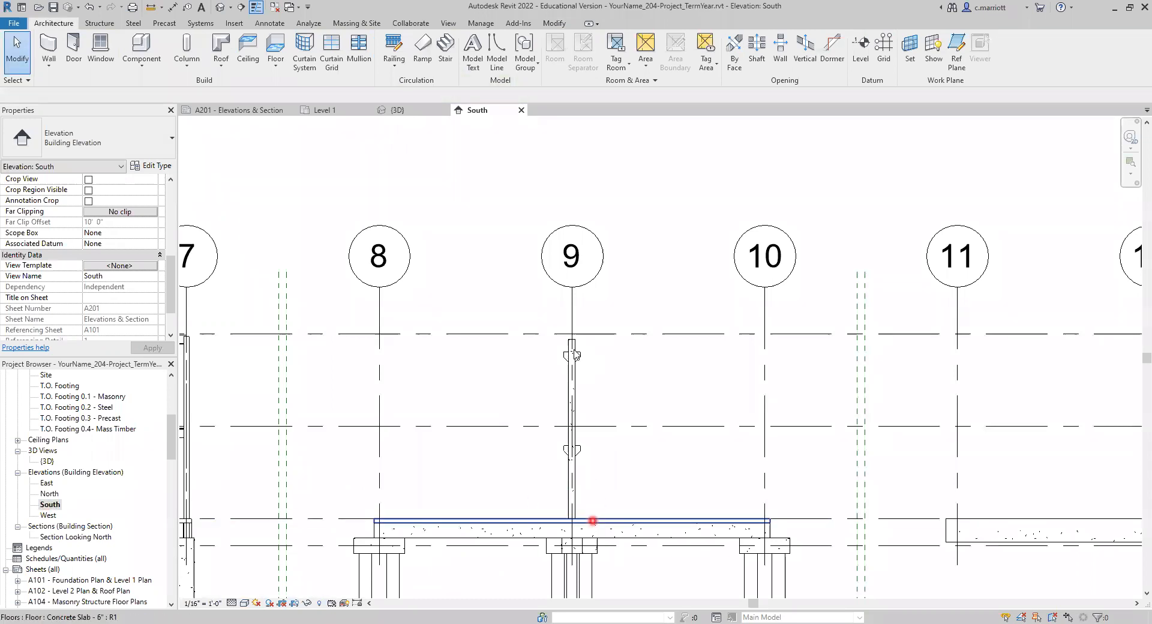
pyautogui.scroll(5, 575, 354)
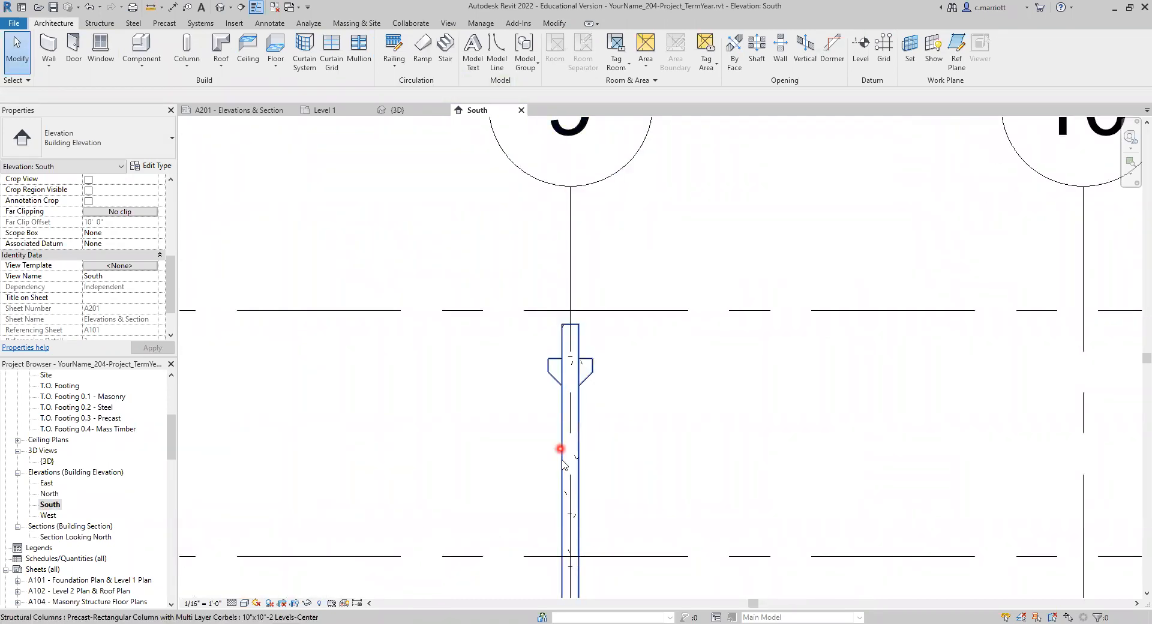
pyautogui.scroll(-2, 488, 372)
pyautogui.scroll(4, 548, 528)
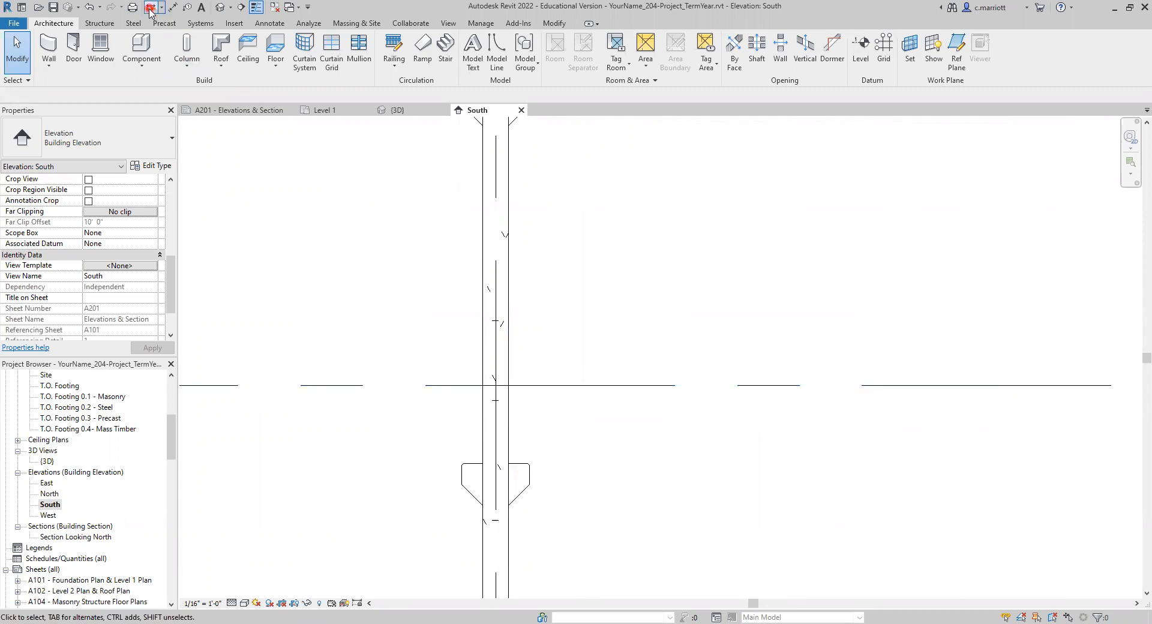
# - Measure the vertical distance from the top of the lower corbel to Level 2, using a perpendicular snap override
pyautogui.click(508, 463)
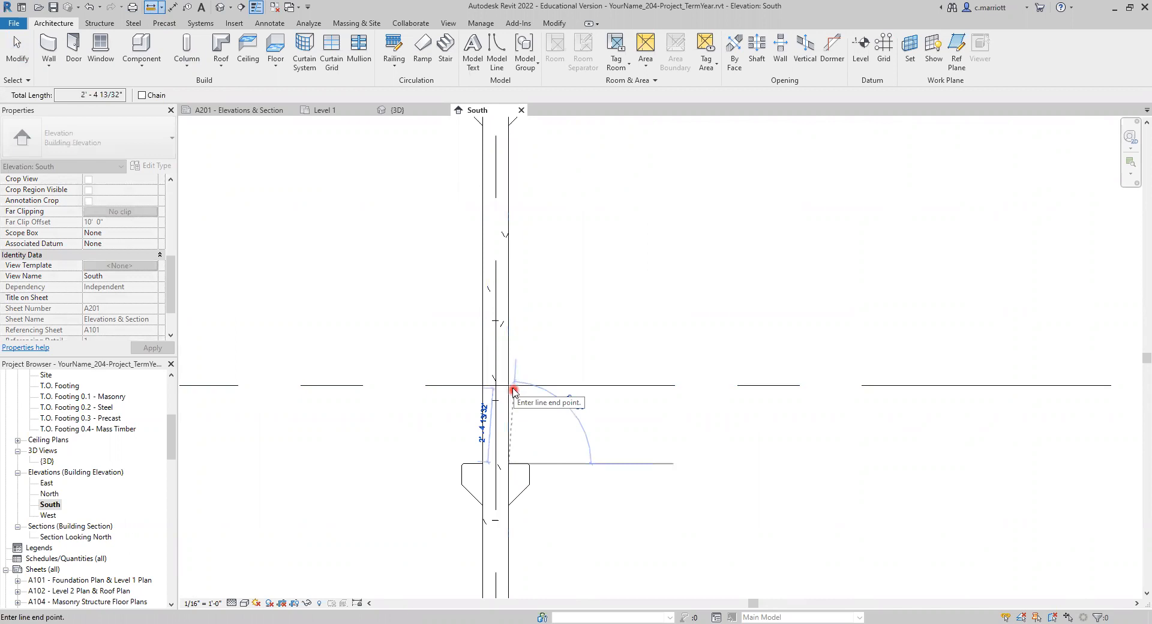
pyautogui.rightClick(513, 388)
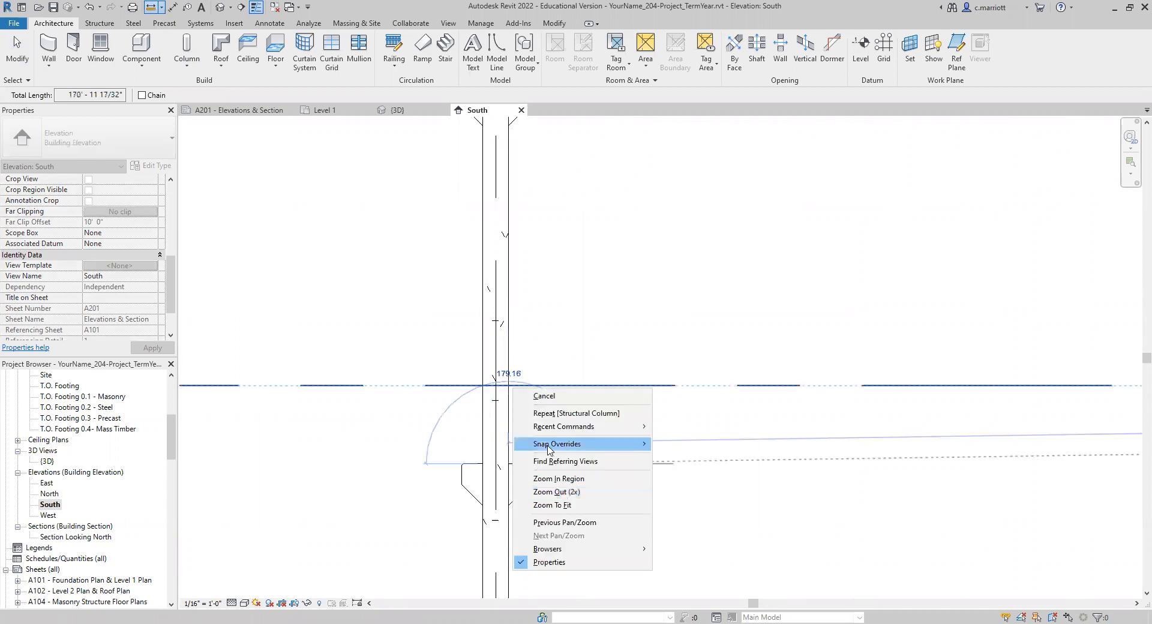
pyautogui.moveTo(548, 449)
pyautogui.click(690, 579)
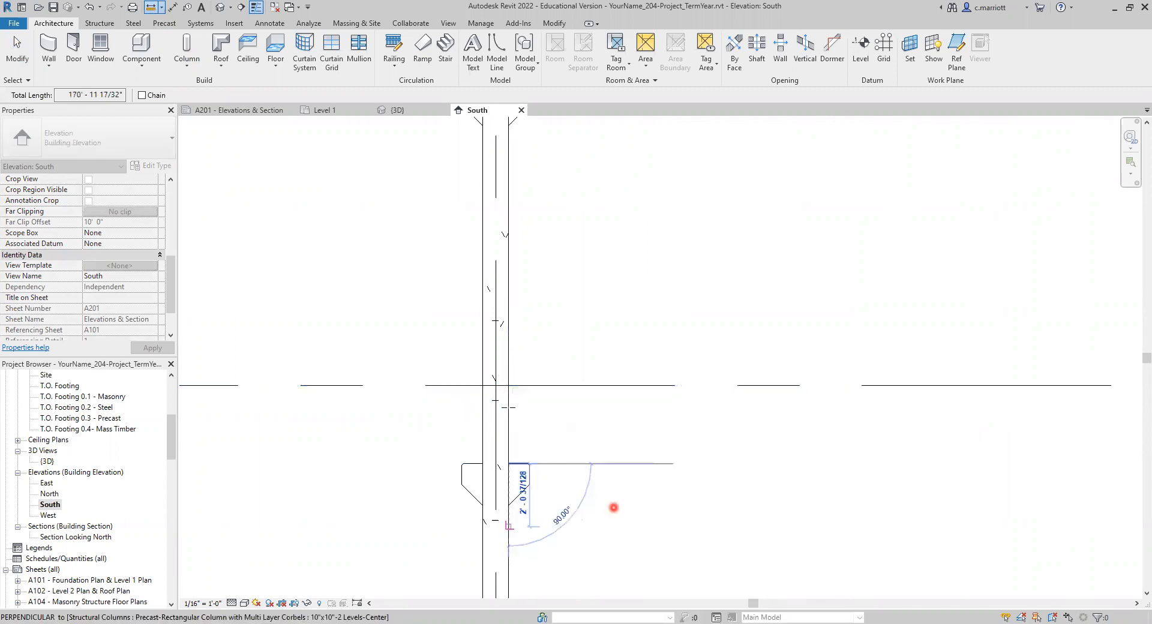
pyautogui.click(513, 385)
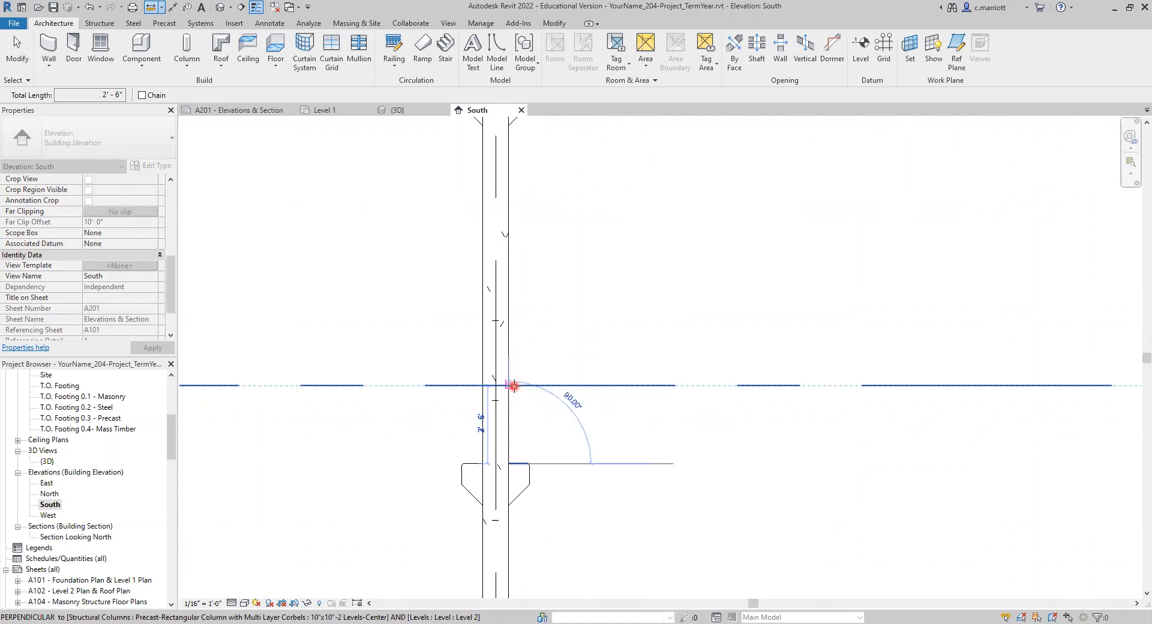
pyautogui.press('Escape')
pyautogui.press('Escape')
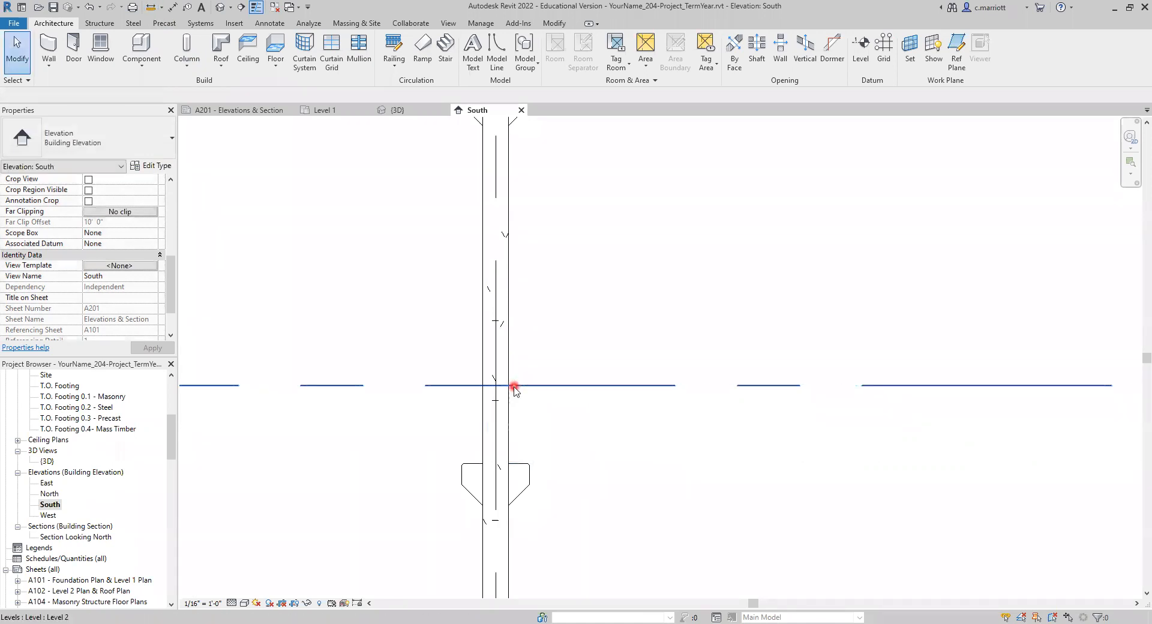
# - Return to the {3D} view and show the corbel column on the whole precast slab
pyautogui.scroll(-5, 515, 390)
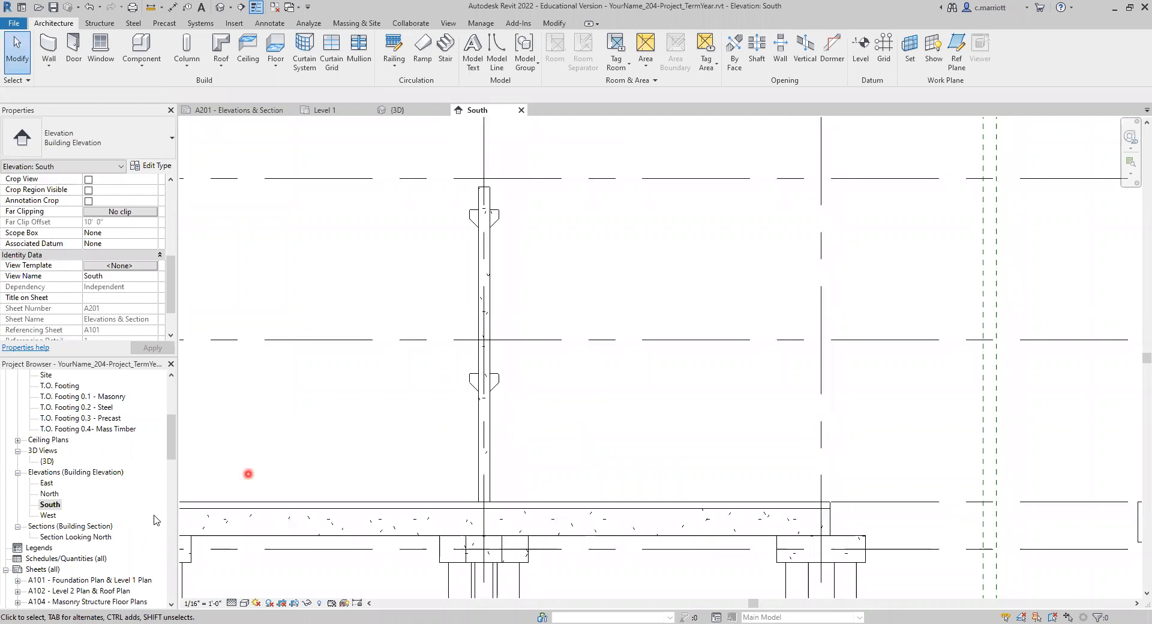
pyautogui.doubleClick(47, 461)
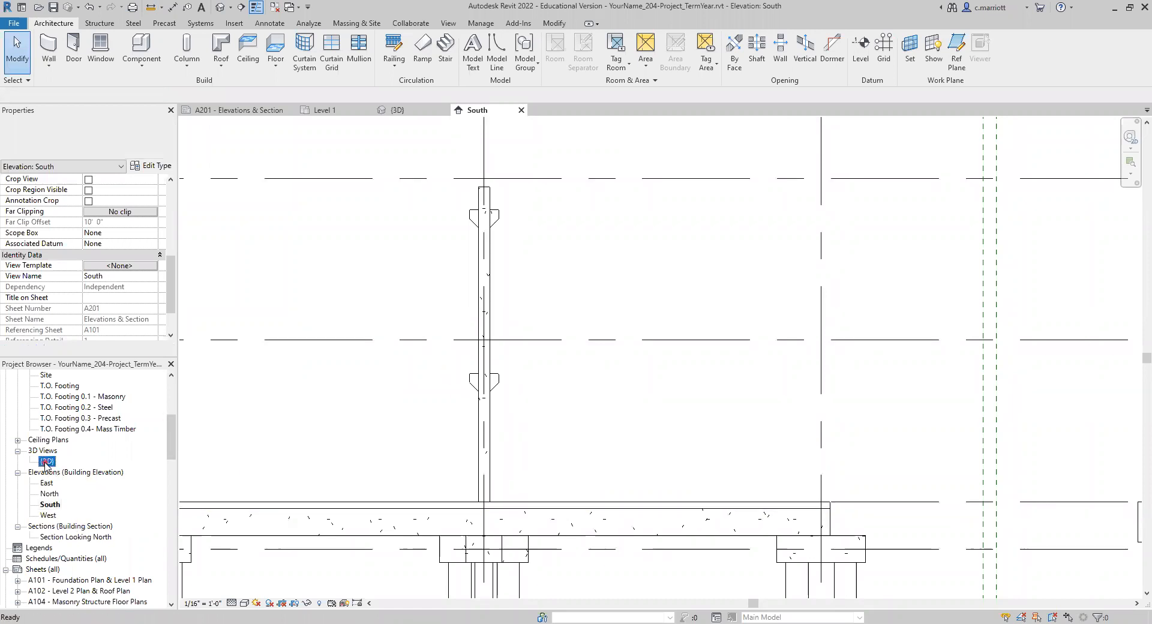
pyautogui.scroll(-4, 651, 398)
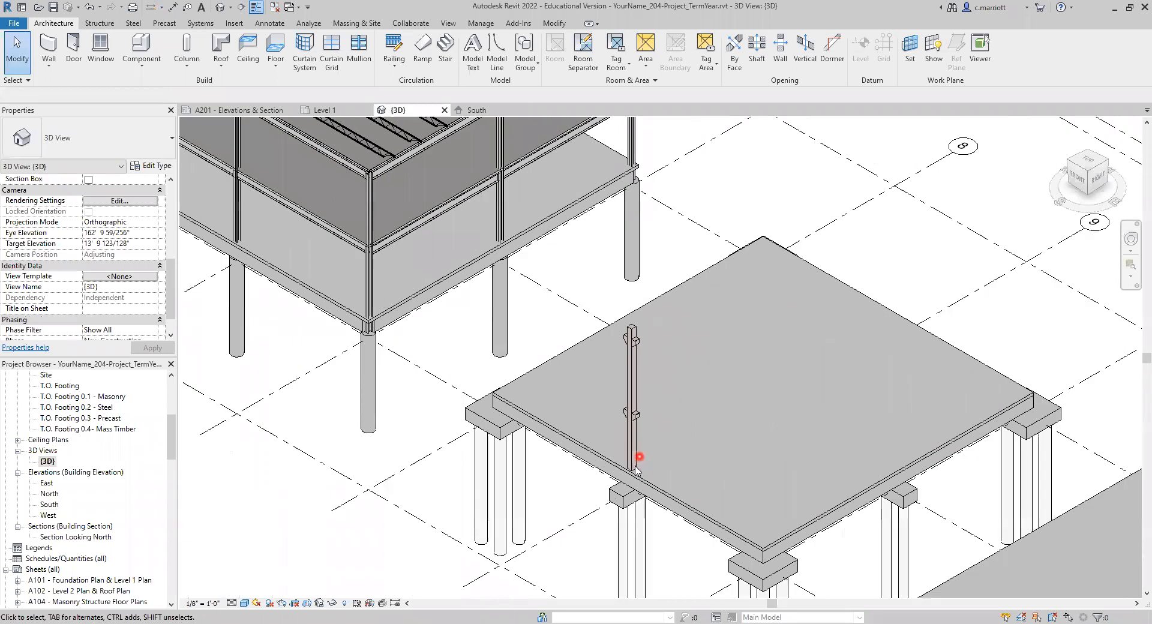
# - On the Level 1 plan, copy the corbel column 25' north along the slab's middle grid line with multiple copies enabled
pyautogui.click(752, 385)
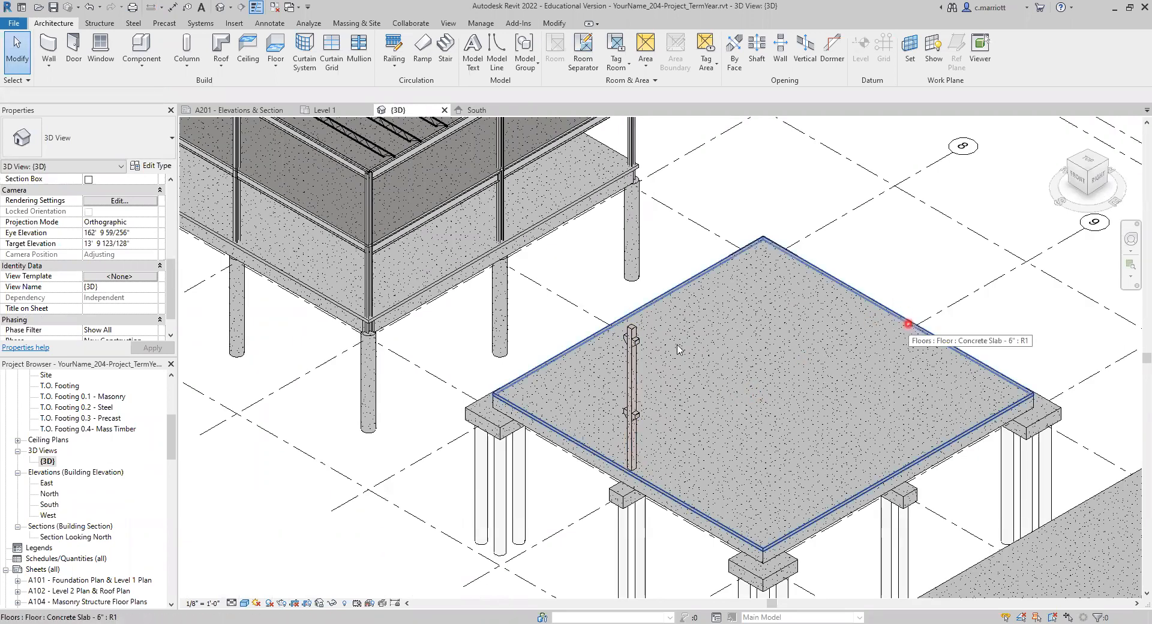
pyautogui.click(173, 394)
pyautogui.doubleClick(47, 397)
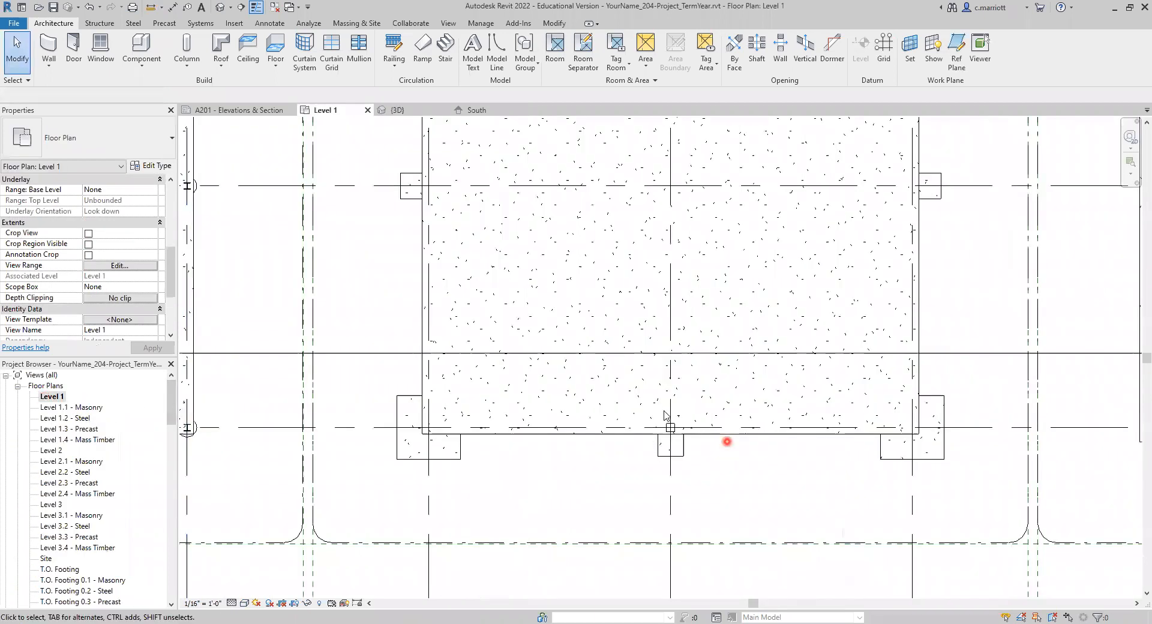
pyautogui.click(671, 428)
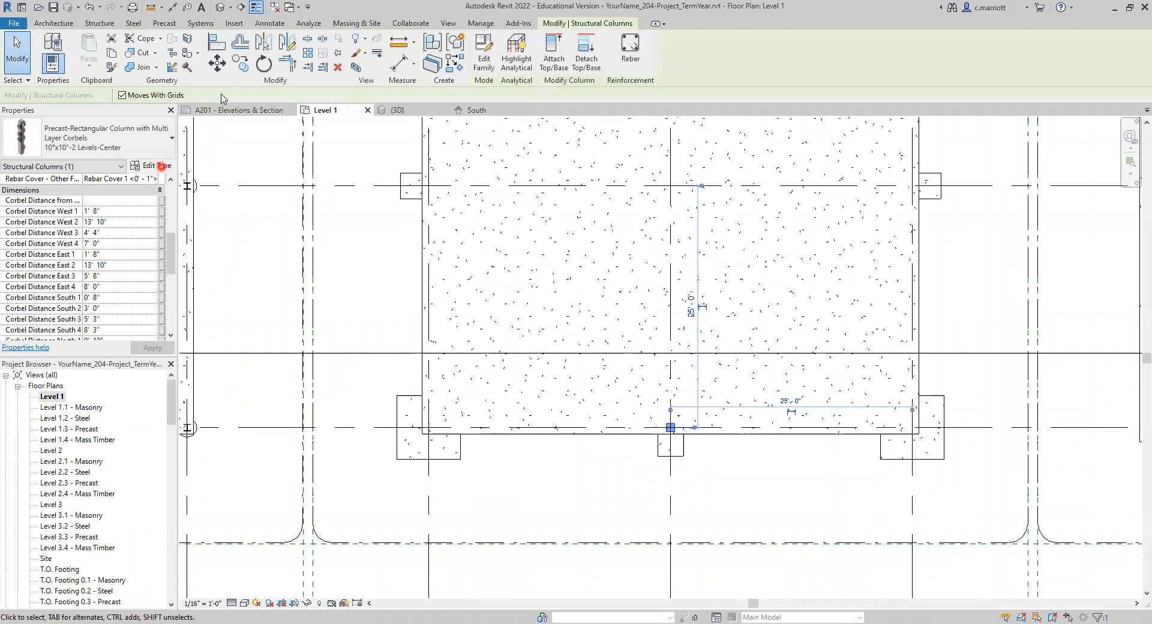
pyautogui.press('c')
pyautogui.press('o')
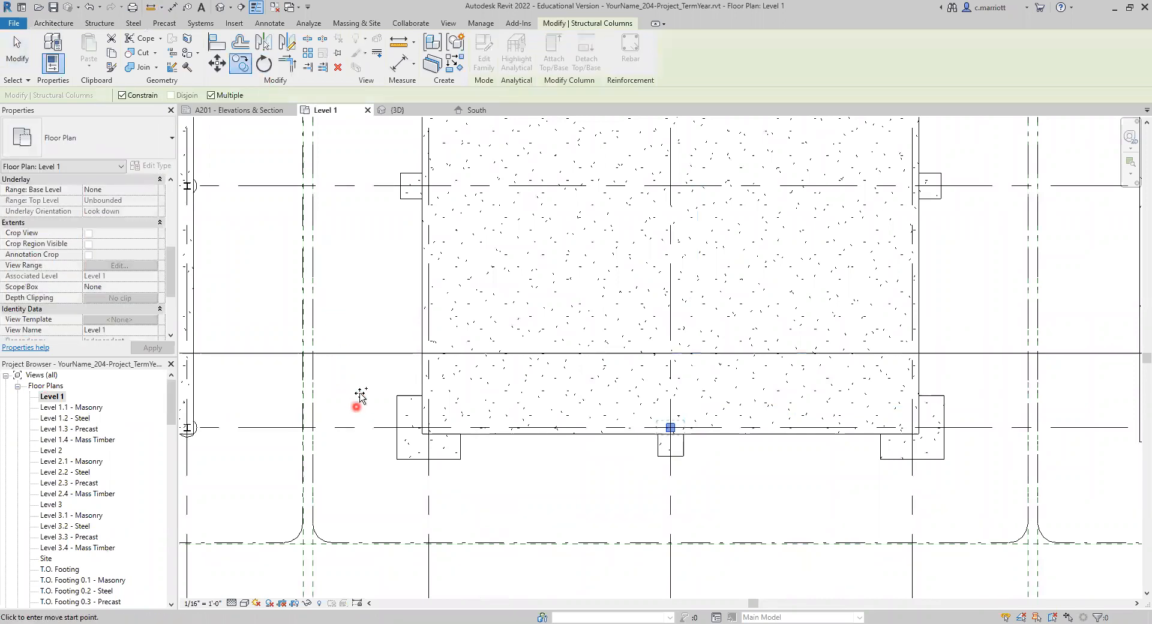
pyautogui.click(357, 403)
pyautogui.write('25')
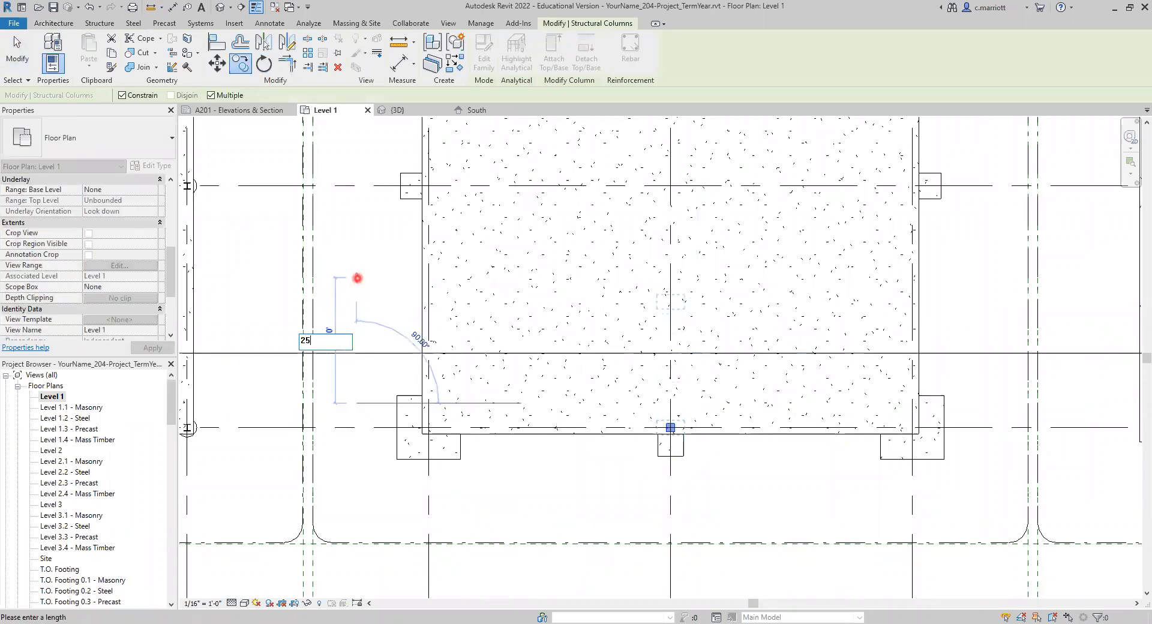
pyautogui.press('Return')
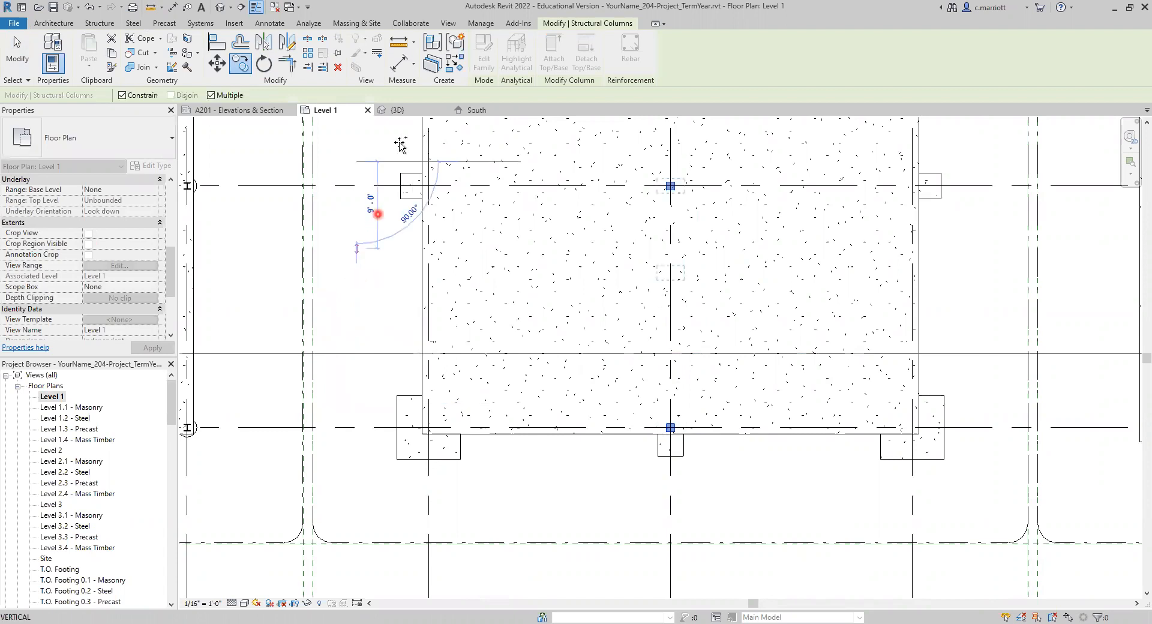
# - Place a second column copy another 25' north at the slab's north edge, finish copying, and open the {3D} view
pyautogui.moveTo(327, 328); pyautogui.dragTo(327, 482, button='middle')
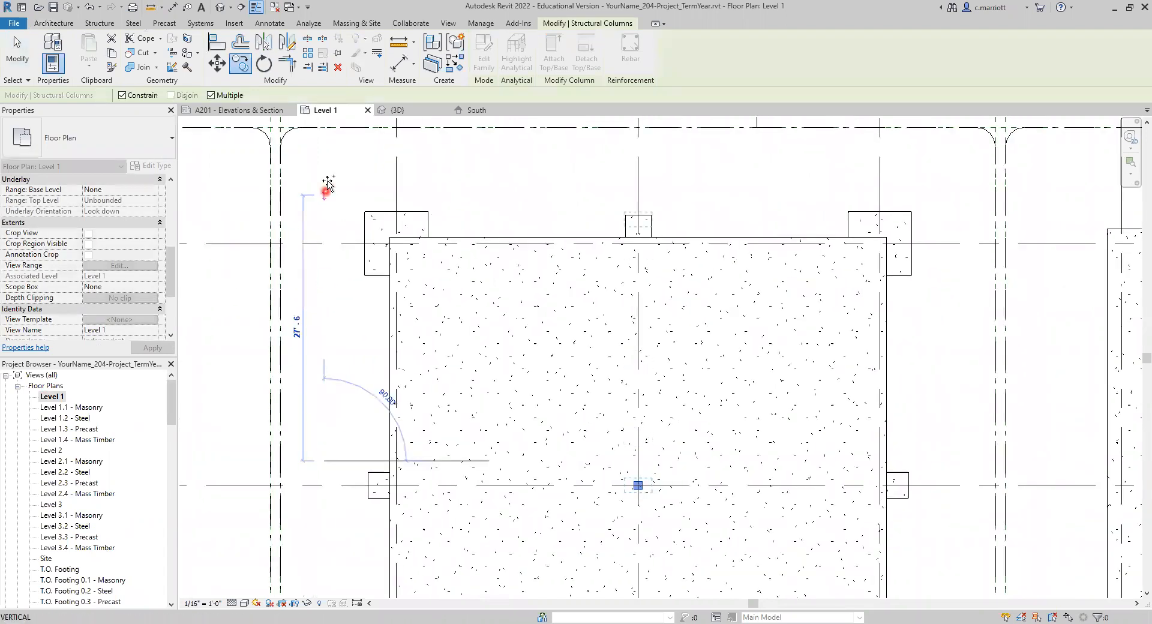
pyautogui.write("25'")
pyautogui.press('Return')
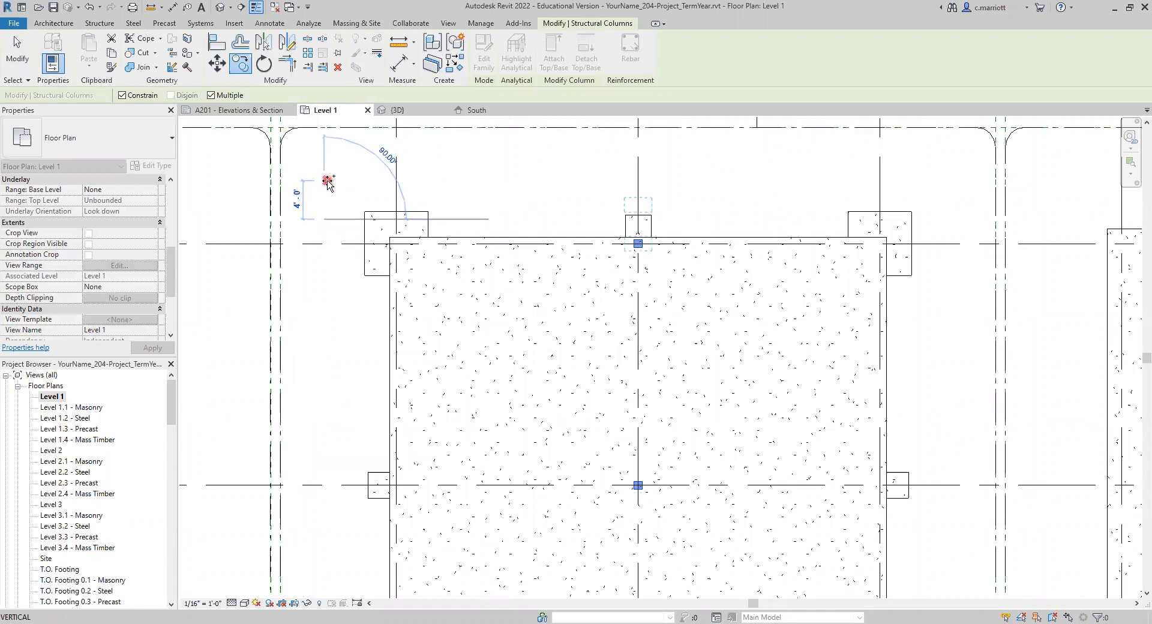
pyautogui.press('Escape')
pyautogui.press('Escape')
pyautogui.scroll(-2, 70, 554)
pyautogui.doubleClick(47, 569)
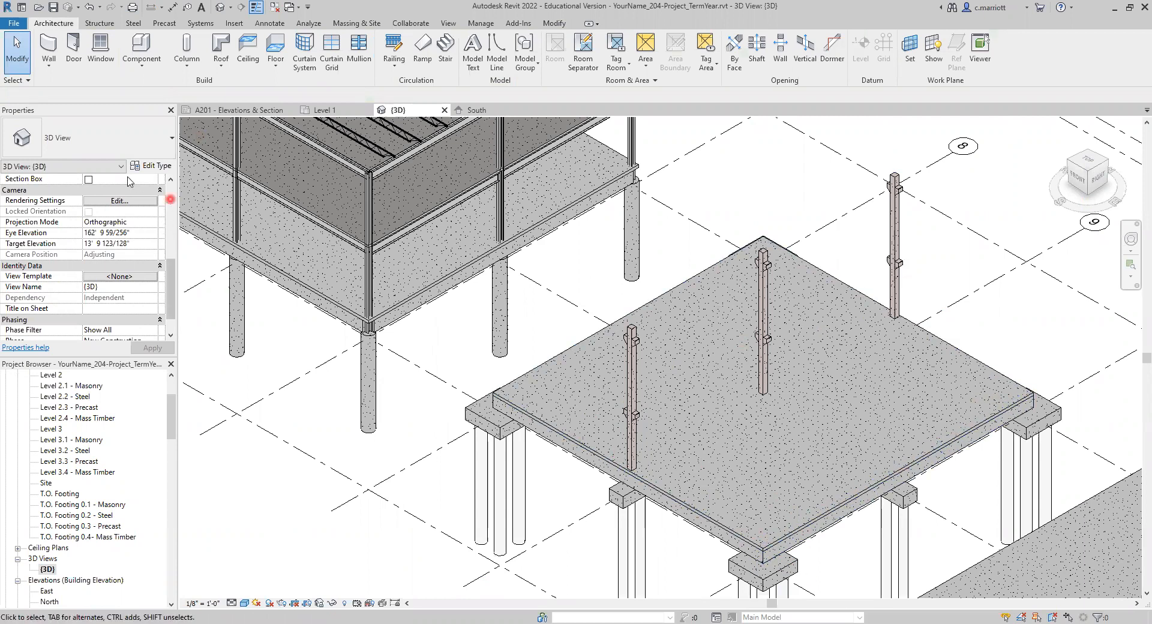
# - Start a new structural column and duplicate the 10"x10"-2 Levels-Center type as 10"x10"-2 Levels-East
pyautogui.click(187, 54)
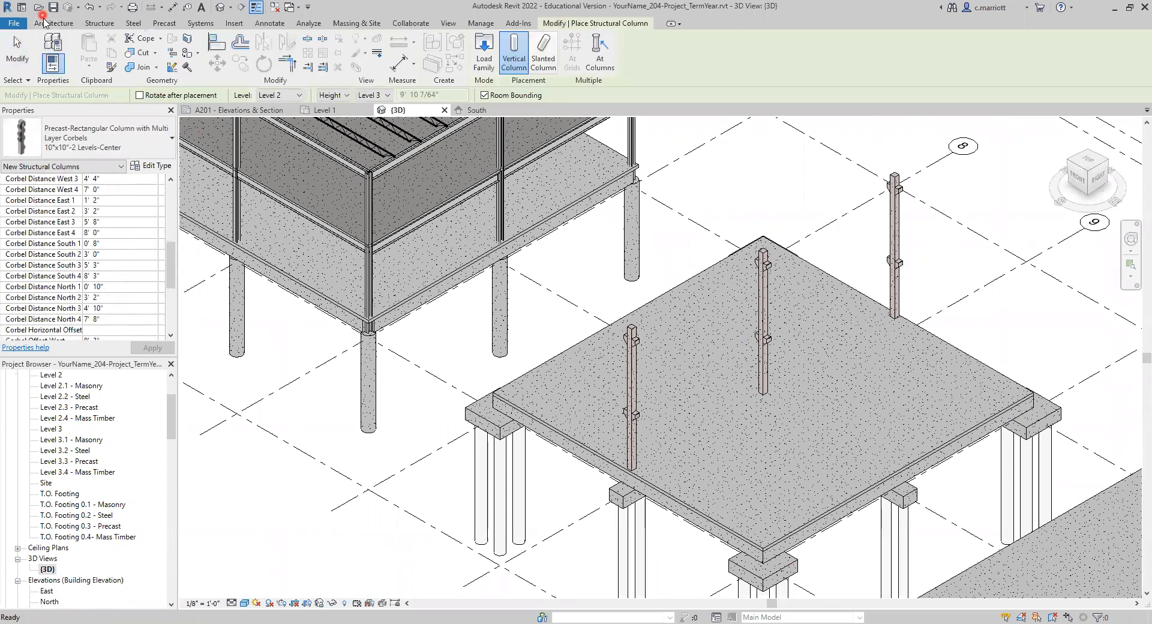
pyautogui.click(149, 166)
pyautogui.click(163, 168)
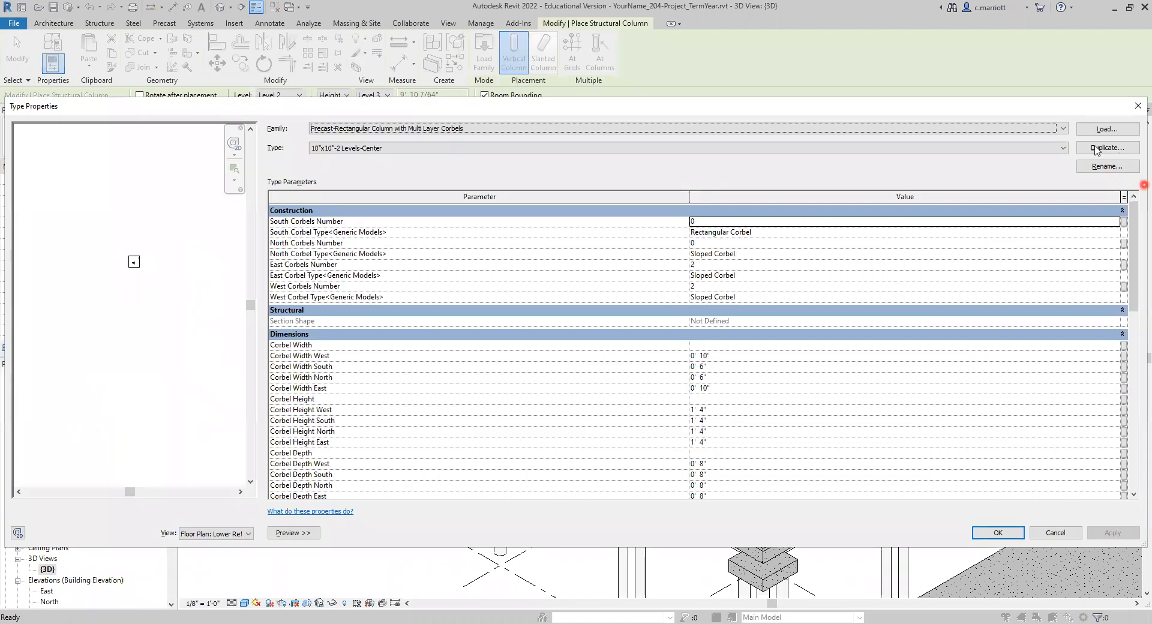
pyautogui.click(1100, 149)
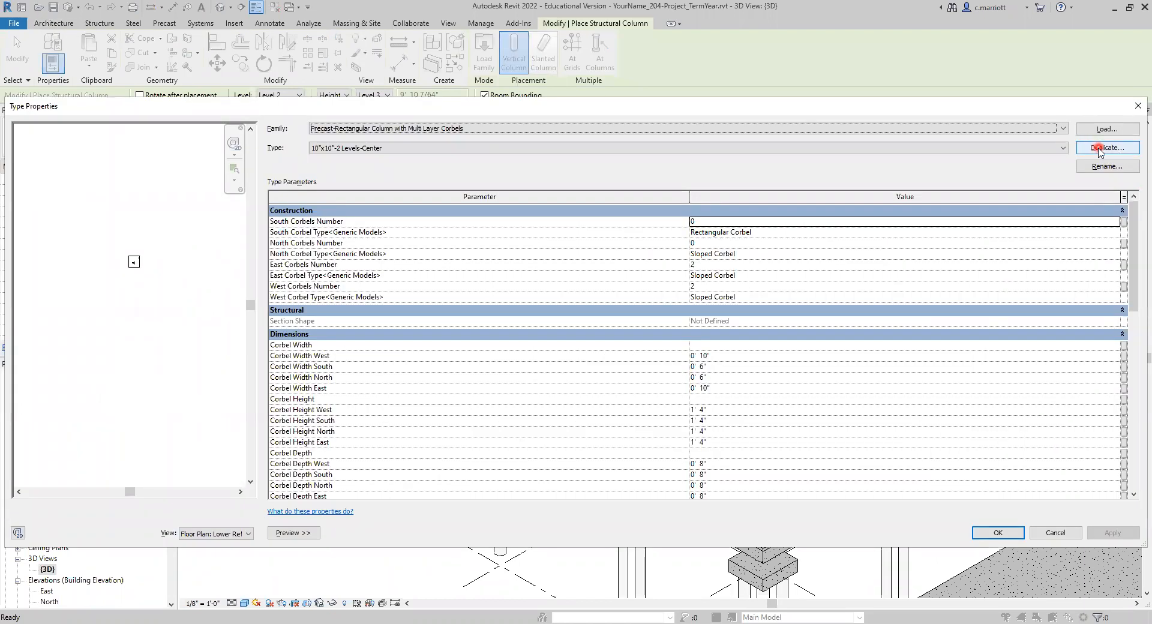
pyautogui.click(609, 363)
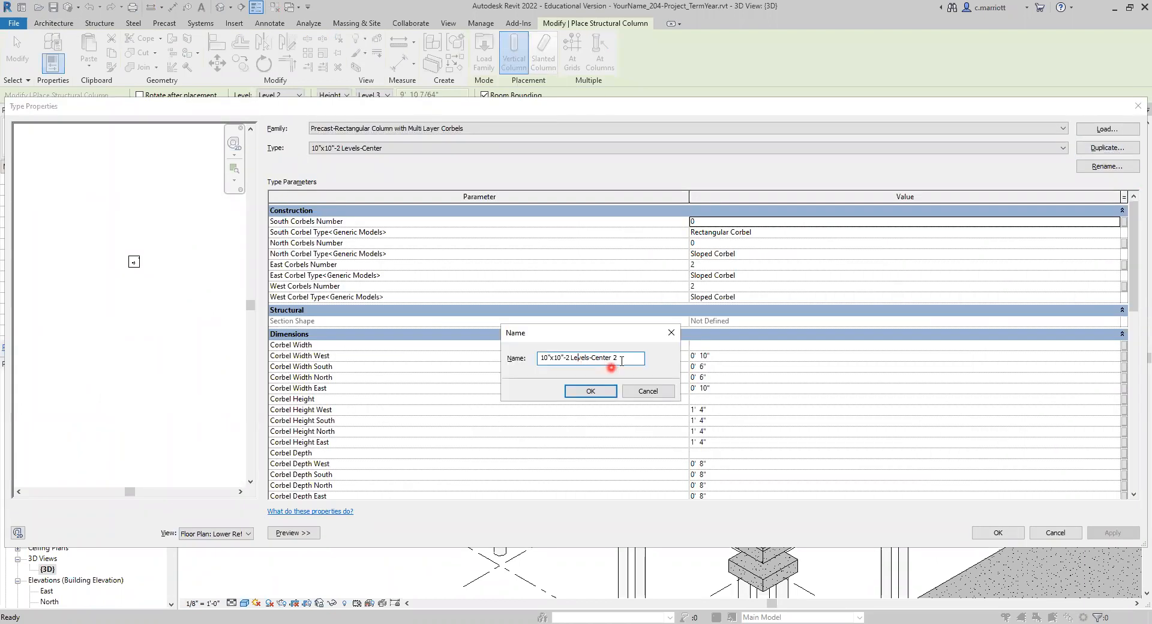
pyautogui.moveTo(609, 360); pyautogui.dragTo(595, 363)
pyautogui.write('East')
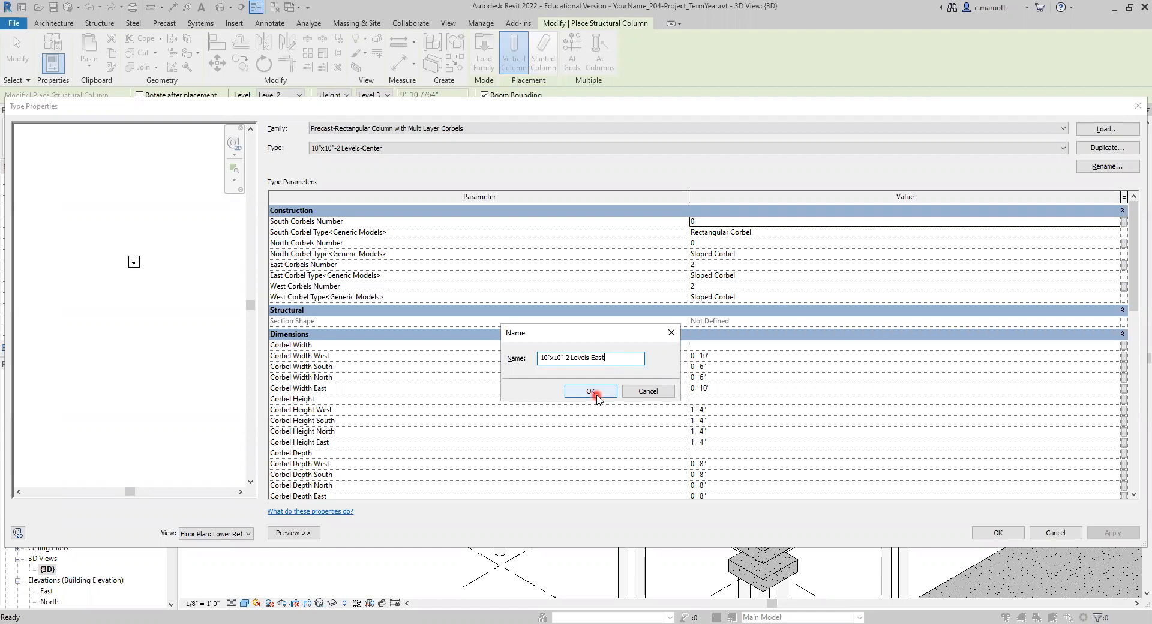
pyautogui.click(596, 394)
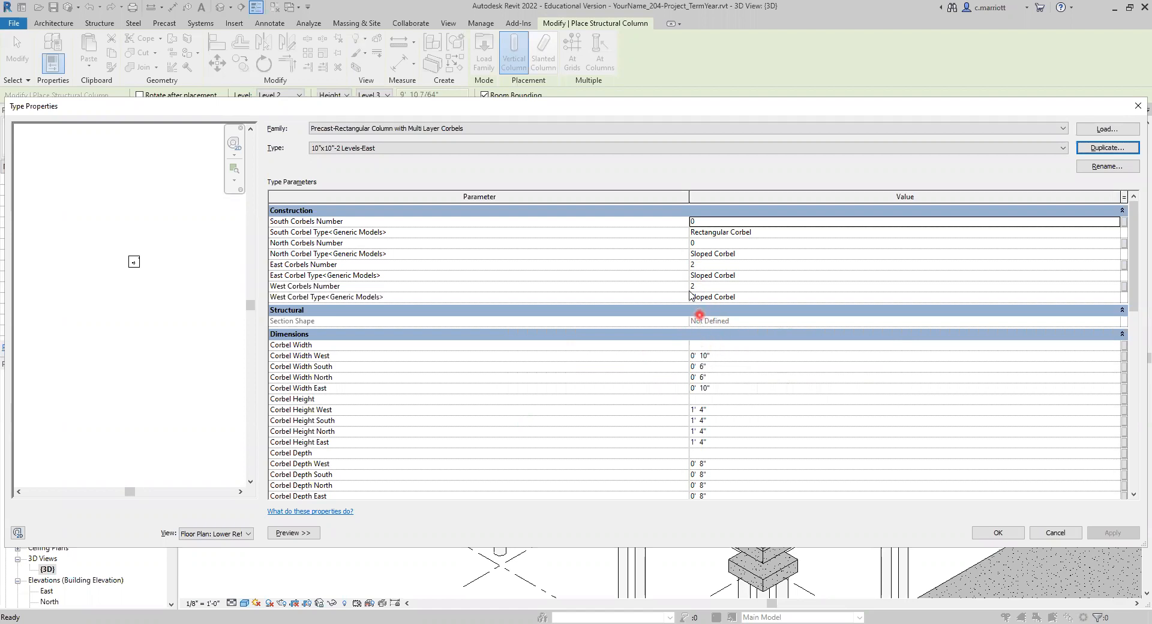
# - Set East Corbels Number to 0 for the 10"x10"-2 Levels-East type and accept the type properties
pyautogui.click(696, 265)
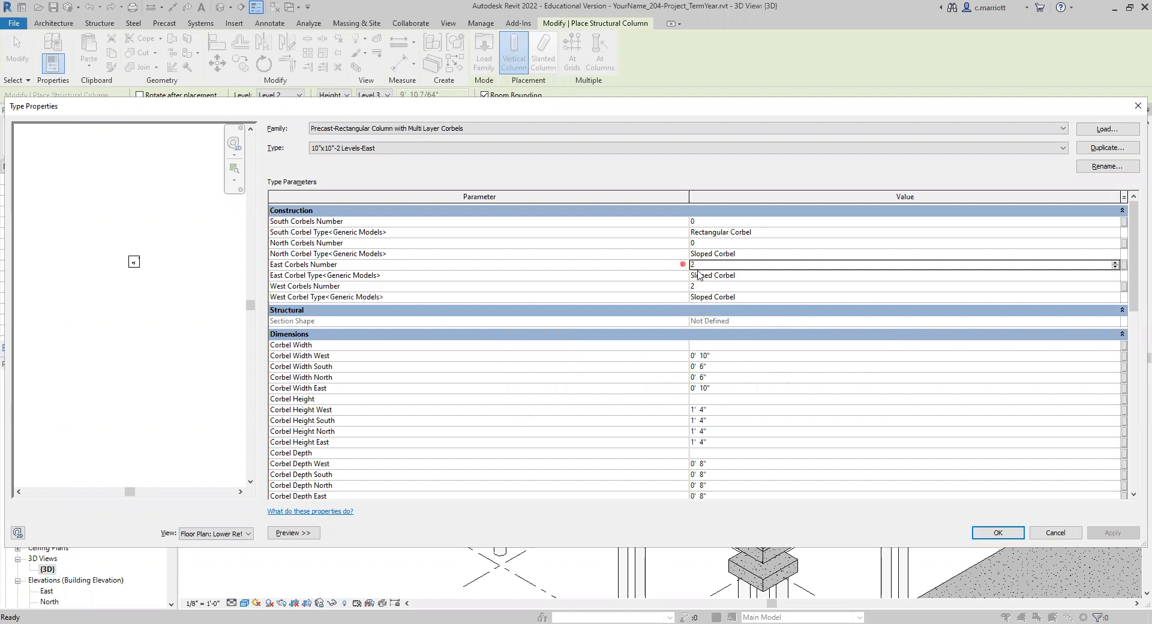
pyautogui.write('0')
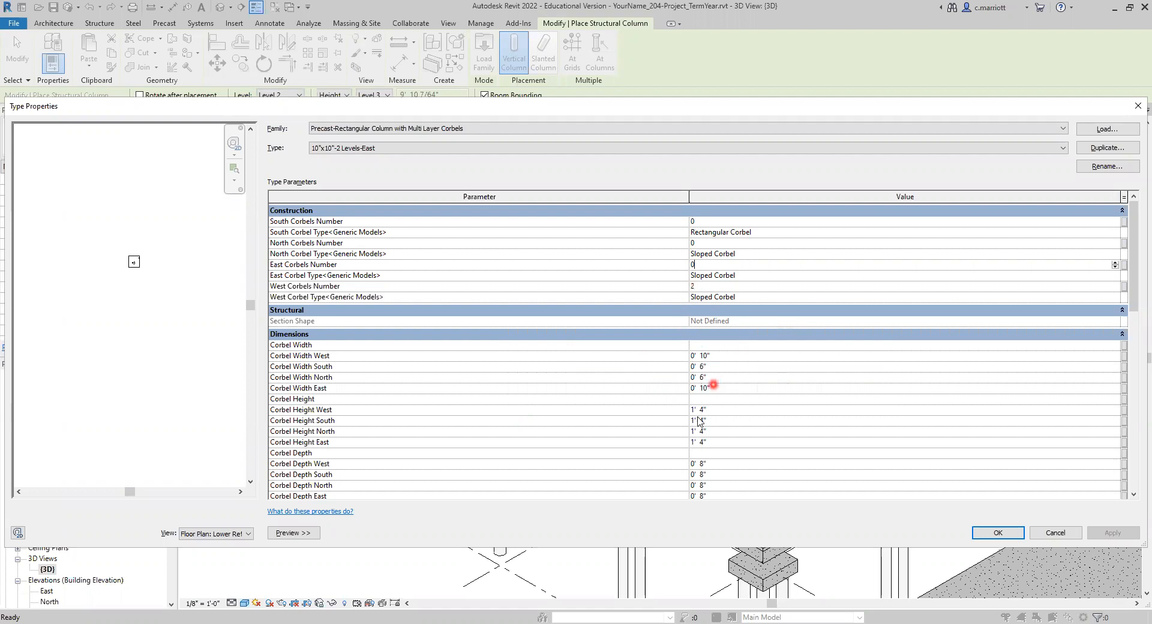
pyautogui.scroll(-3, 723, 432)
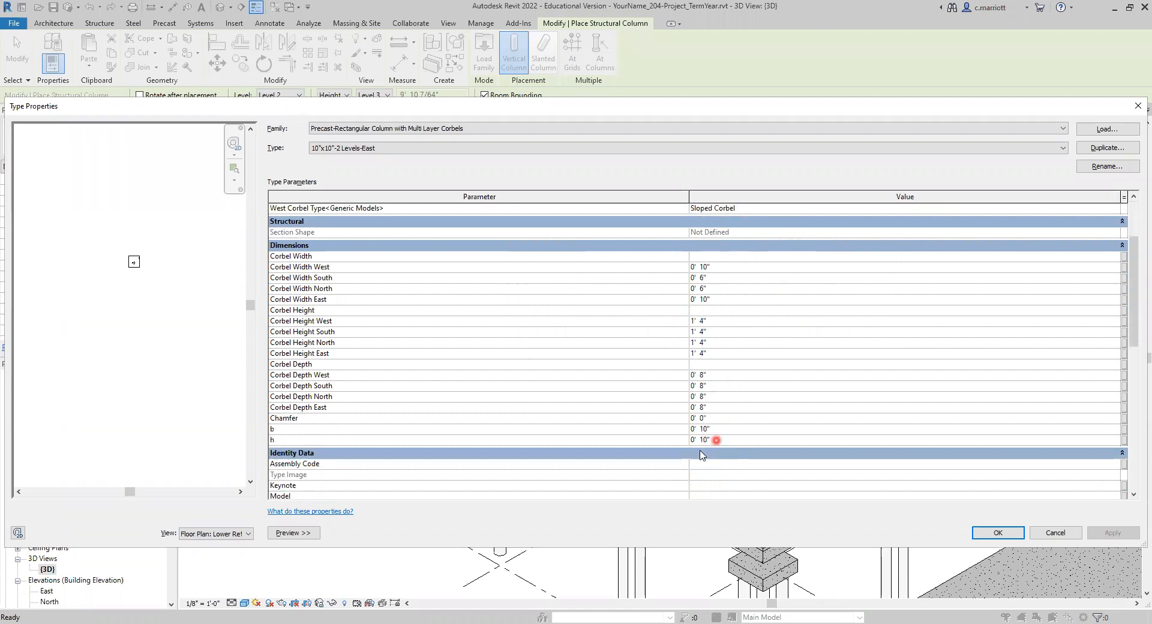
pyautogui.click(997, 532)
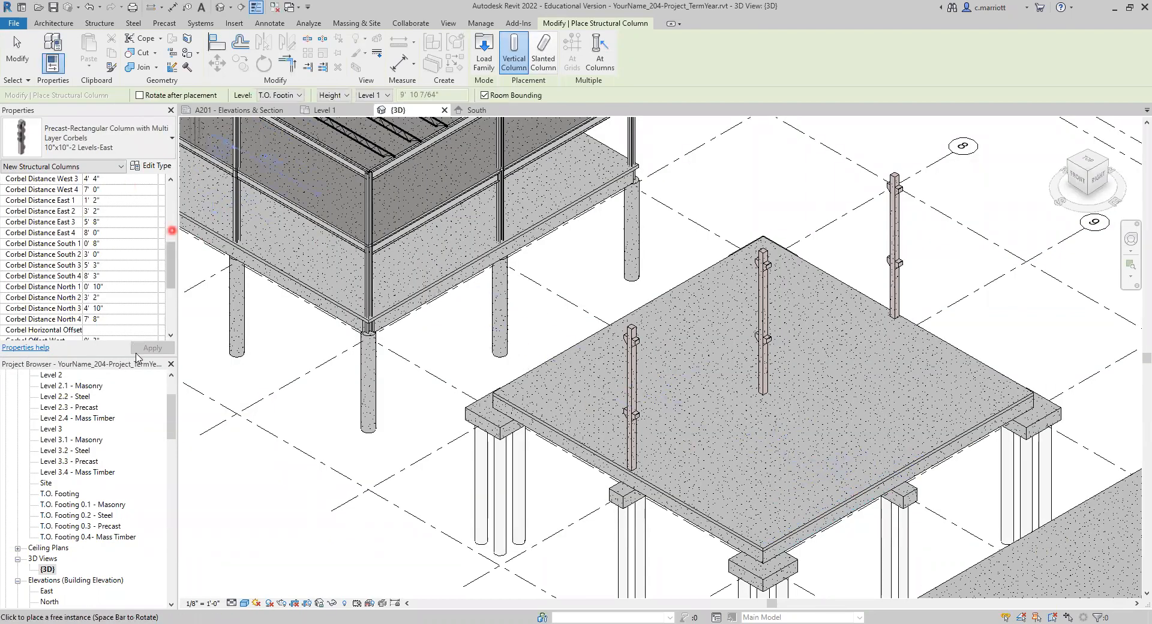
# - On the Level 1 plan, place a 10"x10"-2 Levels-East column up to Level 3 at the precast slab's southeast corner grid intersection
pyautogui.click(171, 388)
pyautogui.scroll(3, 171, 390)
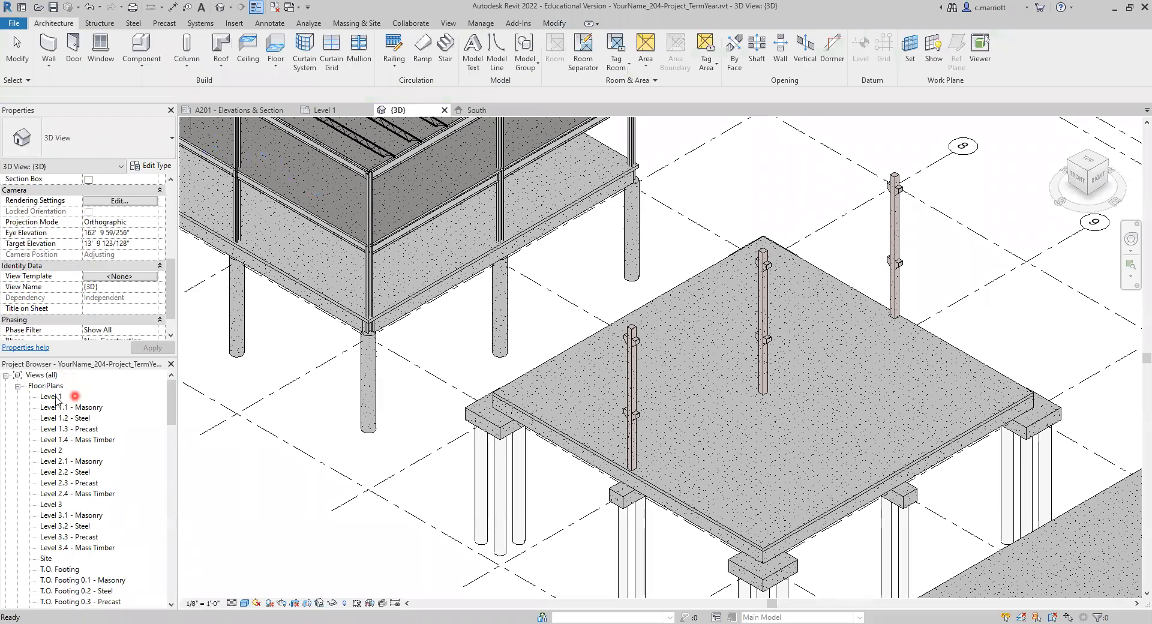
pyautogui.doubleClick(52, 396)
pyautogui.moveTo(718, 380); pyautogui.dragTo(600, 264, button='middle')
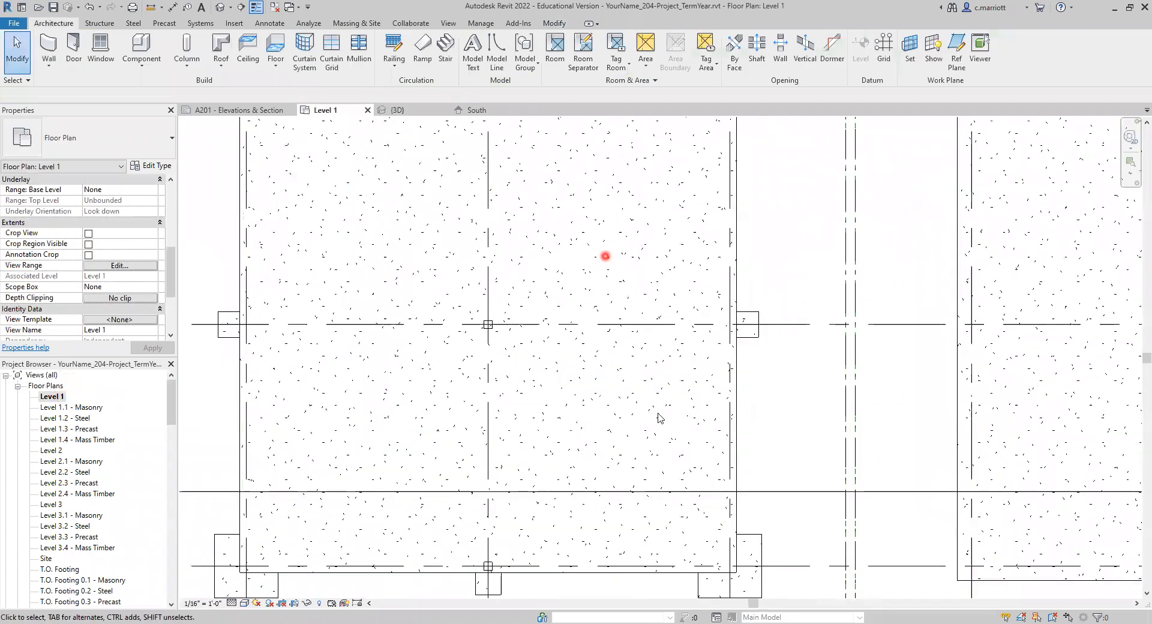
pyautogui.moveTo(669, 483)
pyautogui.mouseDown(button='middle')
pyautogui.moveTo(627, 378)
pyautogui.moveTo(587, 371)
pyautogui.mouseUp(button='middle')
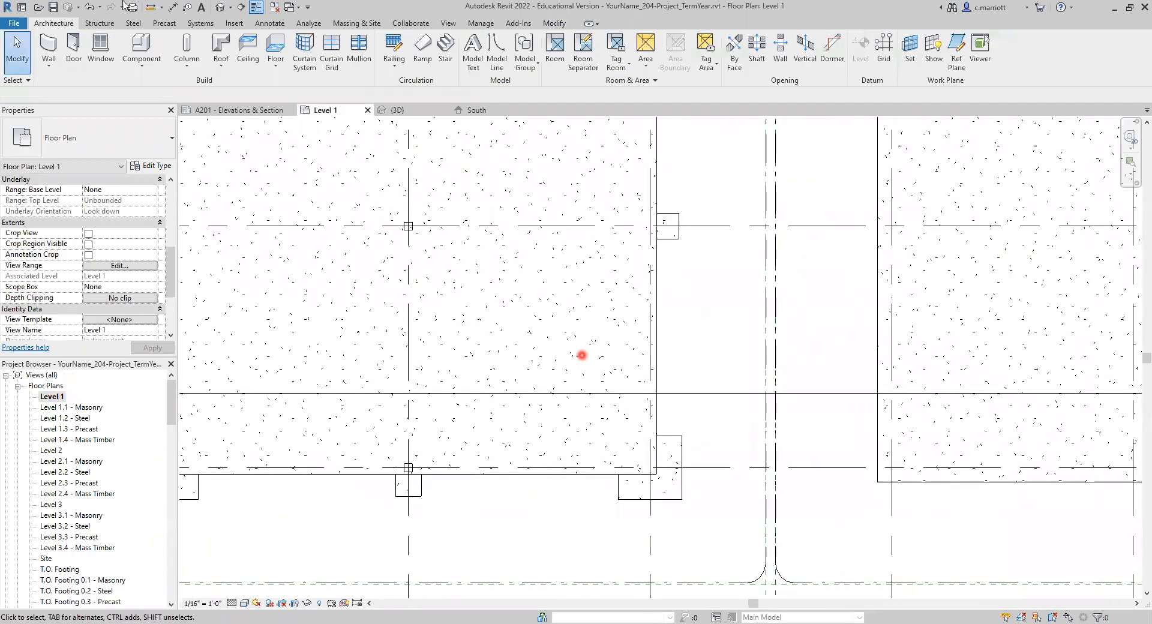
pyautogui.click(190, 54)
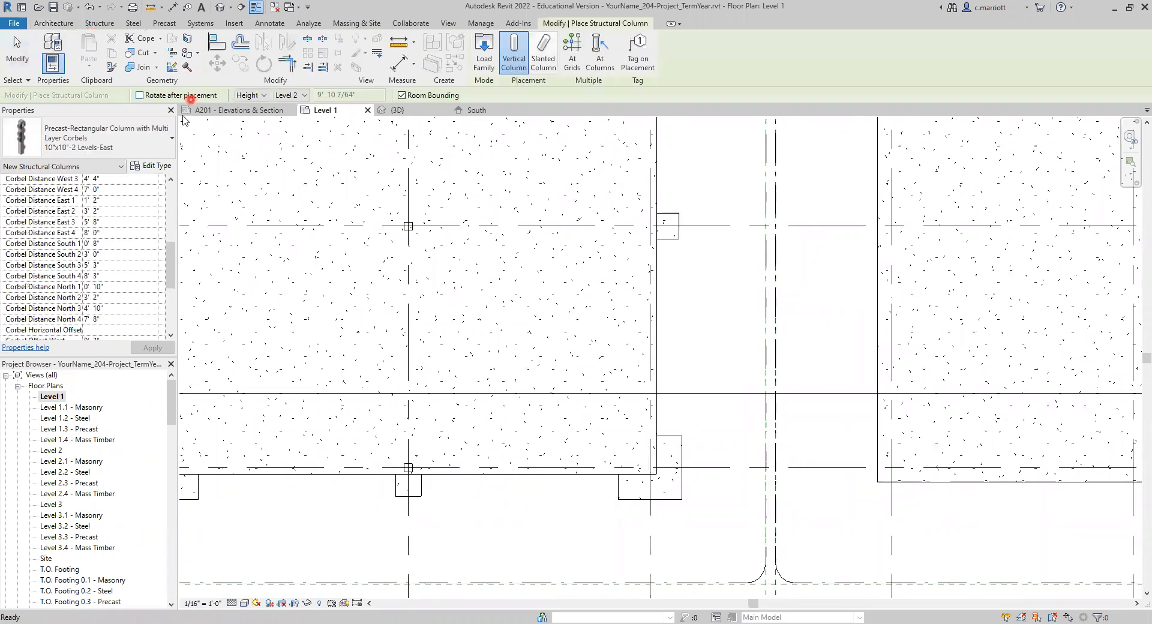
pyautogui.click(304, 94)
pyautogui.click(288, 123)
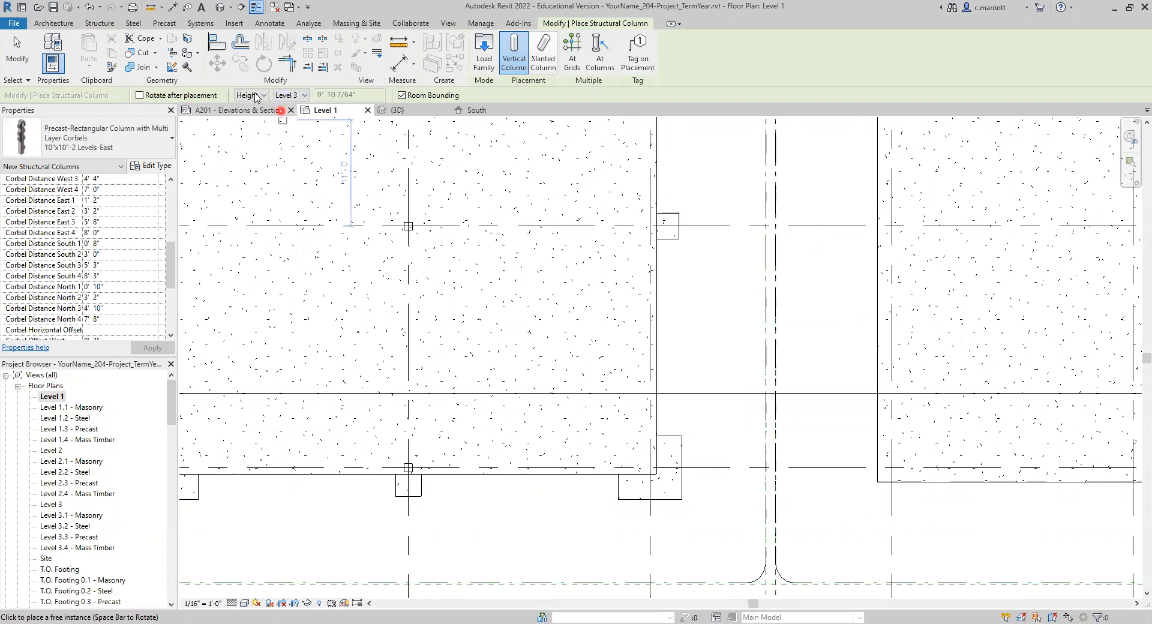
pyautogui.click(650, 468)
pyautogui.press('Escape')
pyautogui.press('Escape')
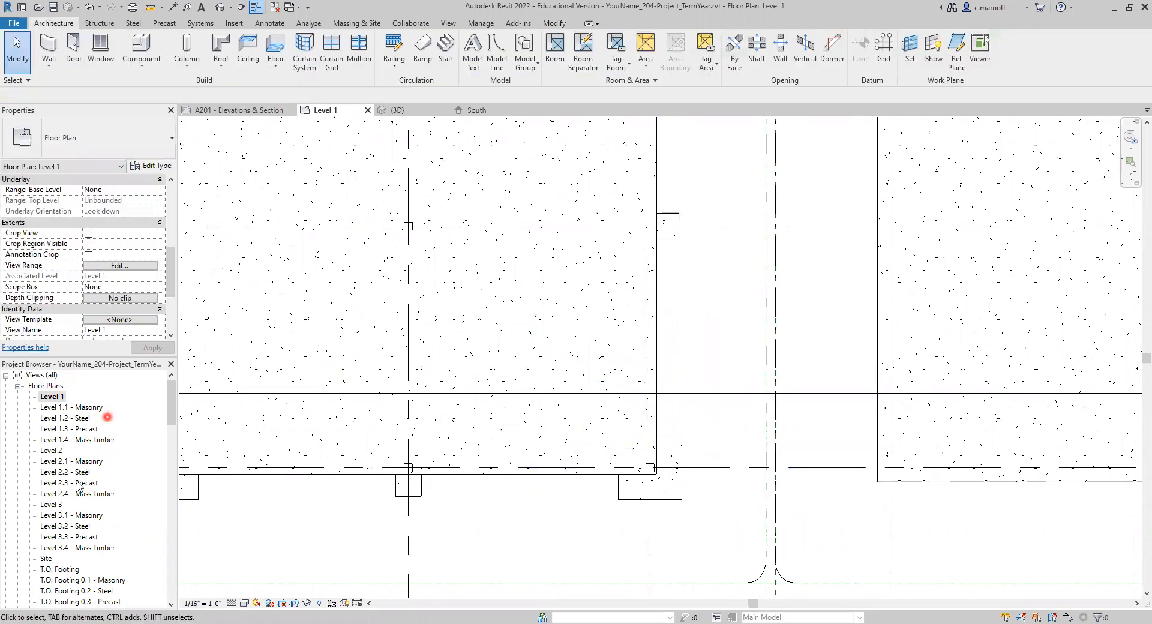
# - Select the southeast corner column in the {3D} view and set its Corbel Distance West 1 to 1' 8"
pyautogui.scroll(-3, 71, 517)
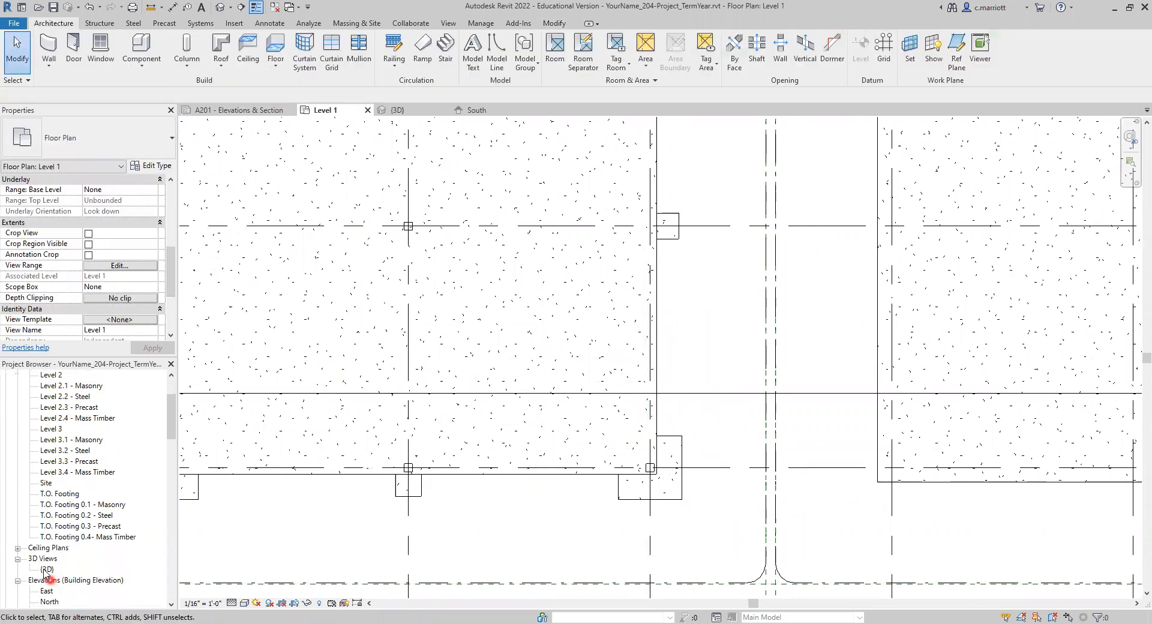
pyautogui.doubleClick(47, 570)
pyautogui.moveTo(707, 468); pyautogui.dragTo(640, 458, button='middle')
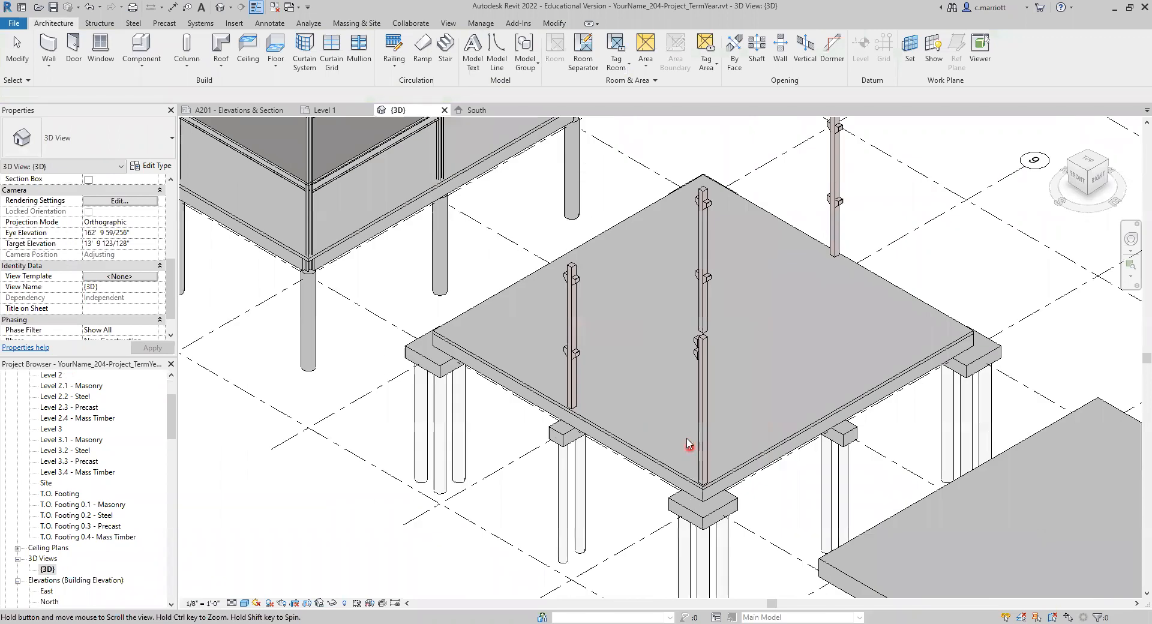
pyautogui.scroll(2, 639, 457)
pyautogui.scroll(-2, 568, 403)
pyautogui.scroll(-1, 612, 411)
pyautogui.scroll(-1, 94, 575)
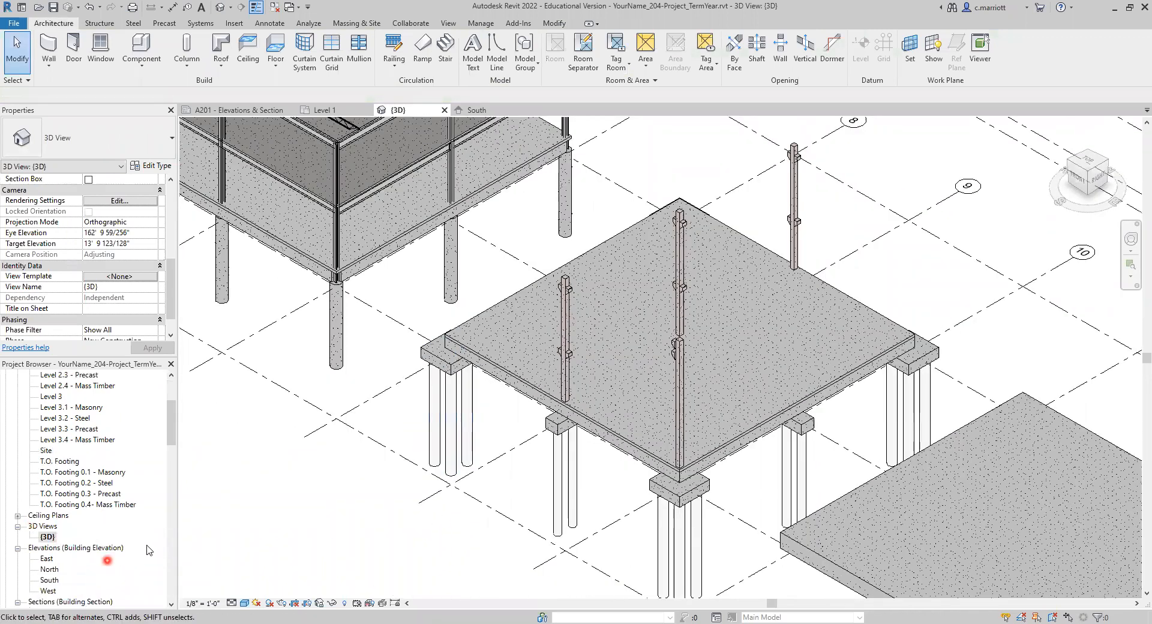
pyautogui.click(680, 387)
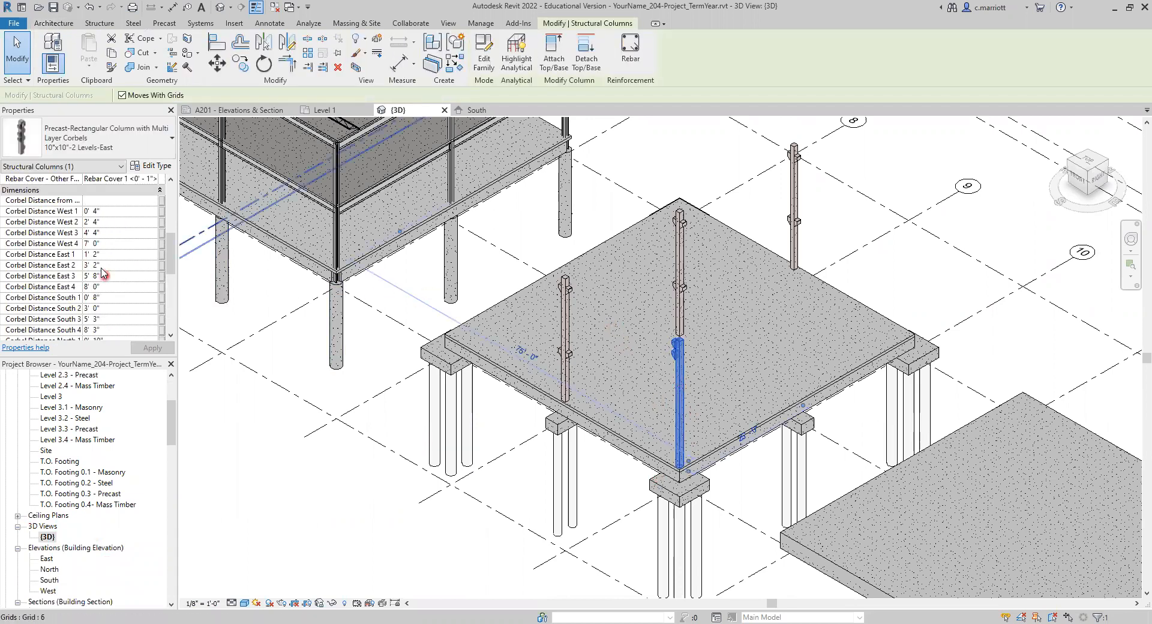
pyautogui.scroll(1, 33, 293)
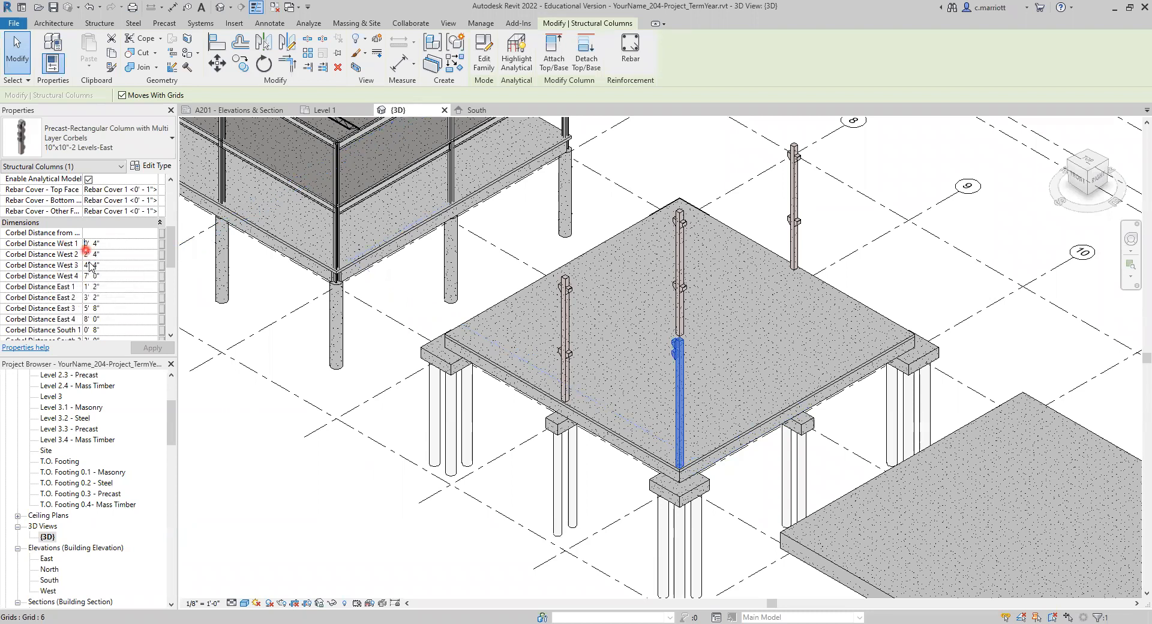
pyautogui.press('BackSpace')
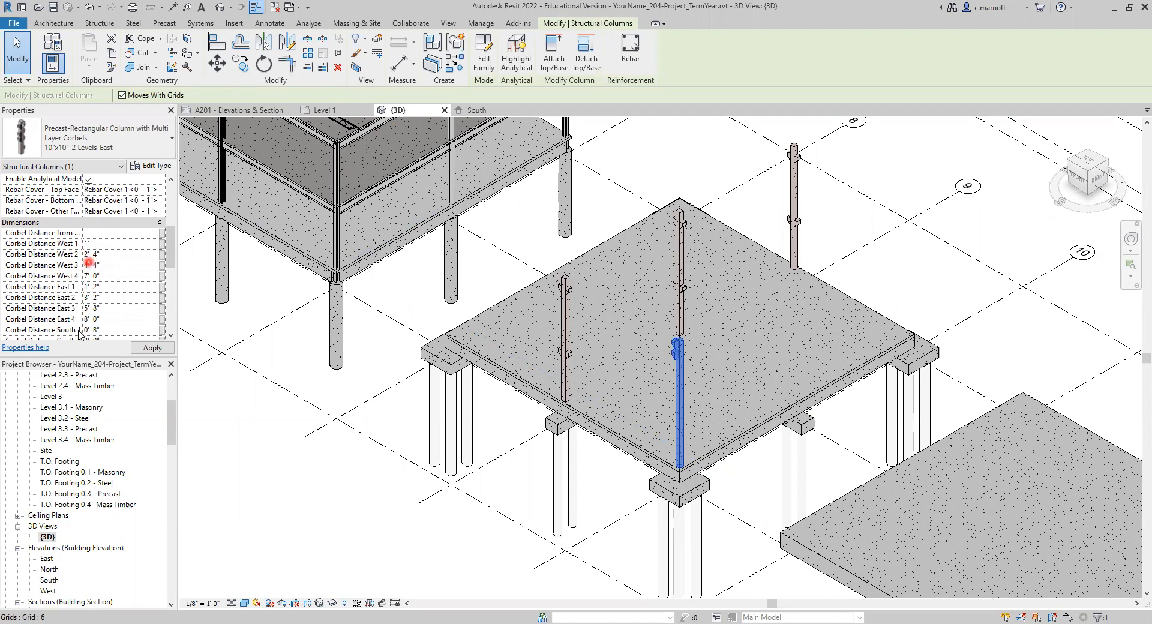
pyautogui.click(88, 265)
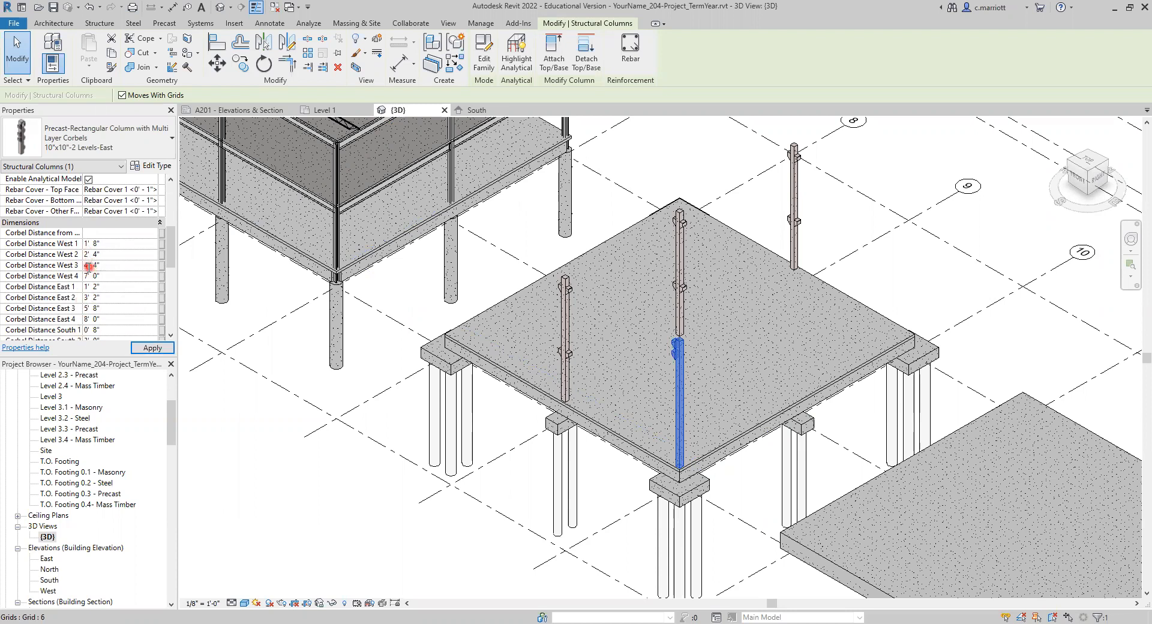
# - Set the corner column's Corbel Distance West 3 to 13' 10" and apply the corbel distances
pyautogui.click(58, 329)
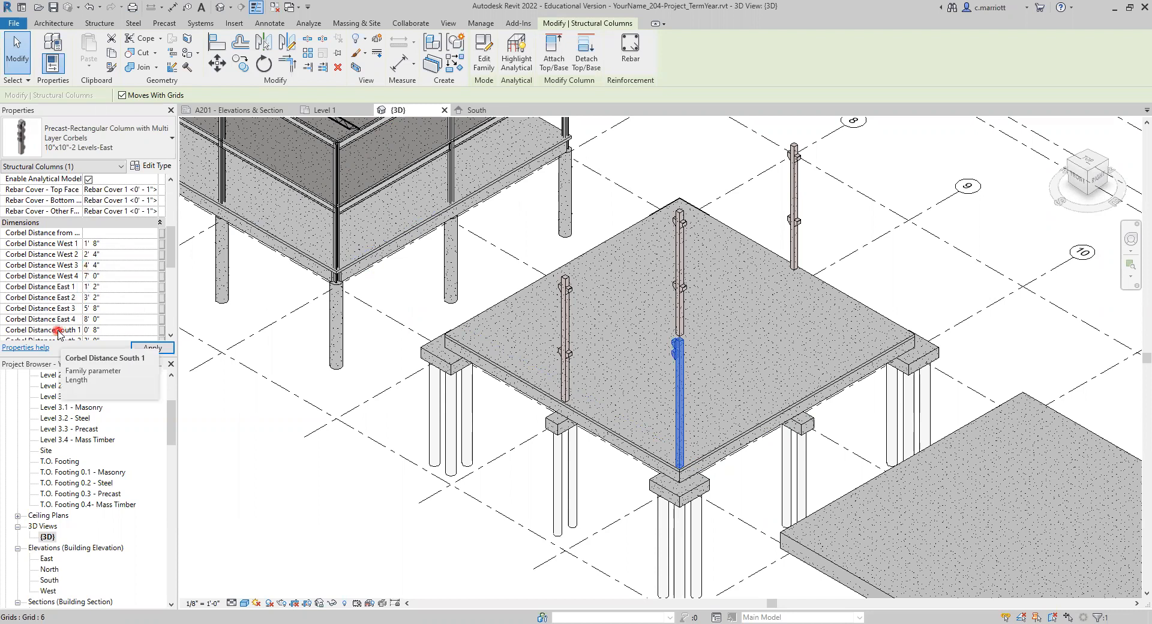
pyautogui.press('BackSpace')
pyautogui.write('13')
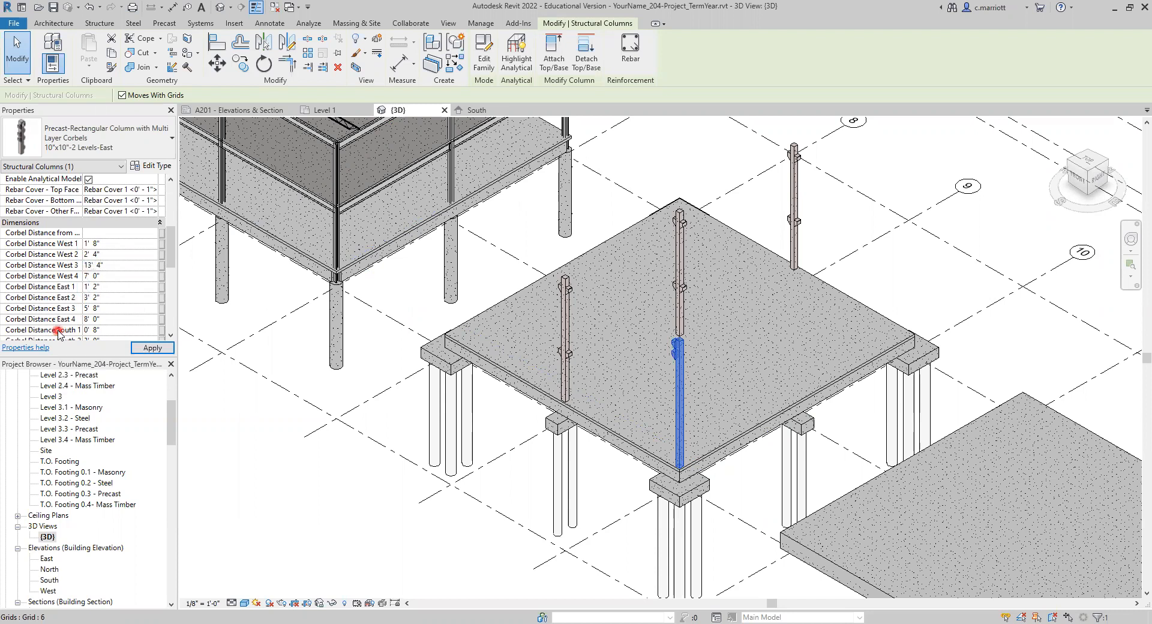
pyautogui.click(139, 350)
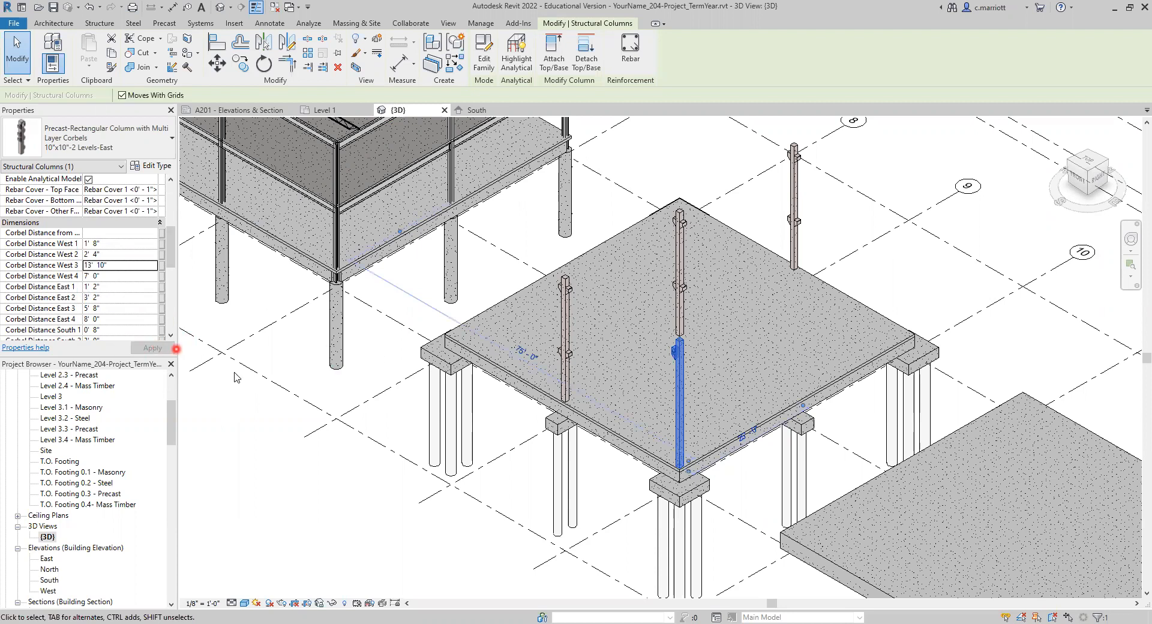
# - Set the southeast corner column's Corbel Distance West 2 to 13' 10" and apply it
pyautogui.click(662, 416)
pyautogui.click(680, 409)
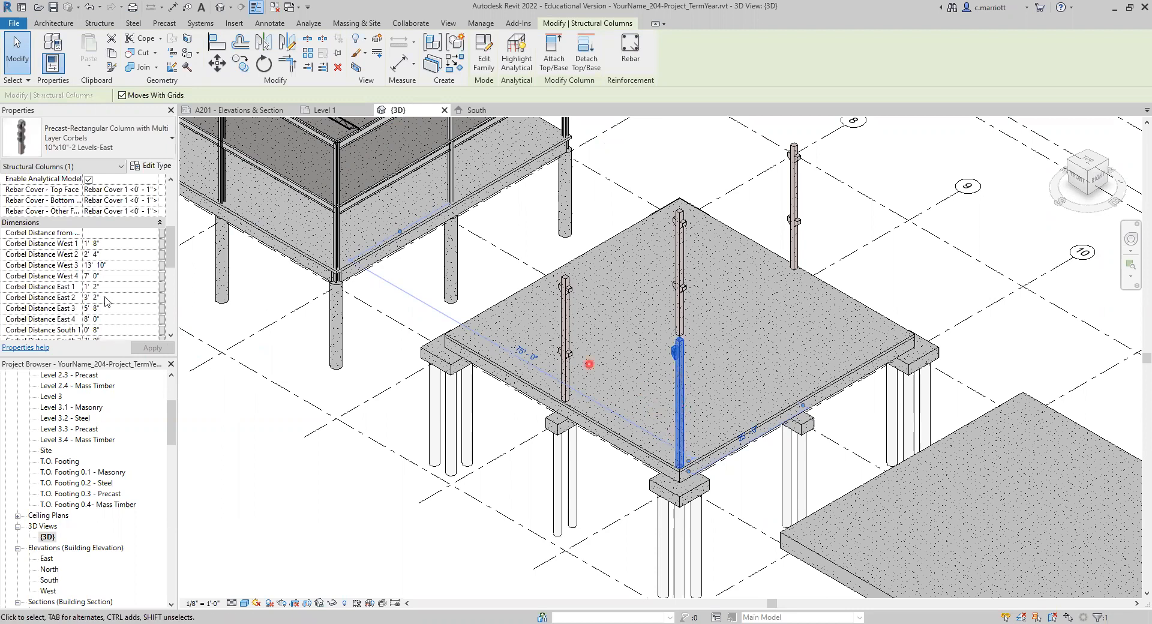
pyautogui.click(94, 244)
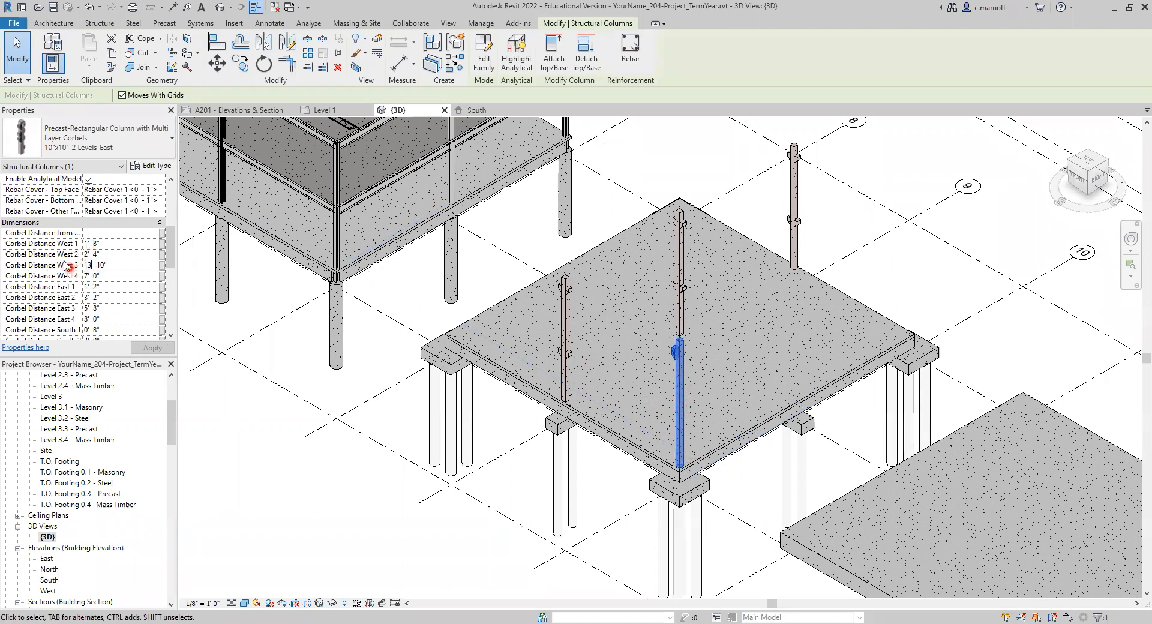
pyautogui.click(87, 254)
pyautogui.press('Delete')
pyautogui.press('Delete')
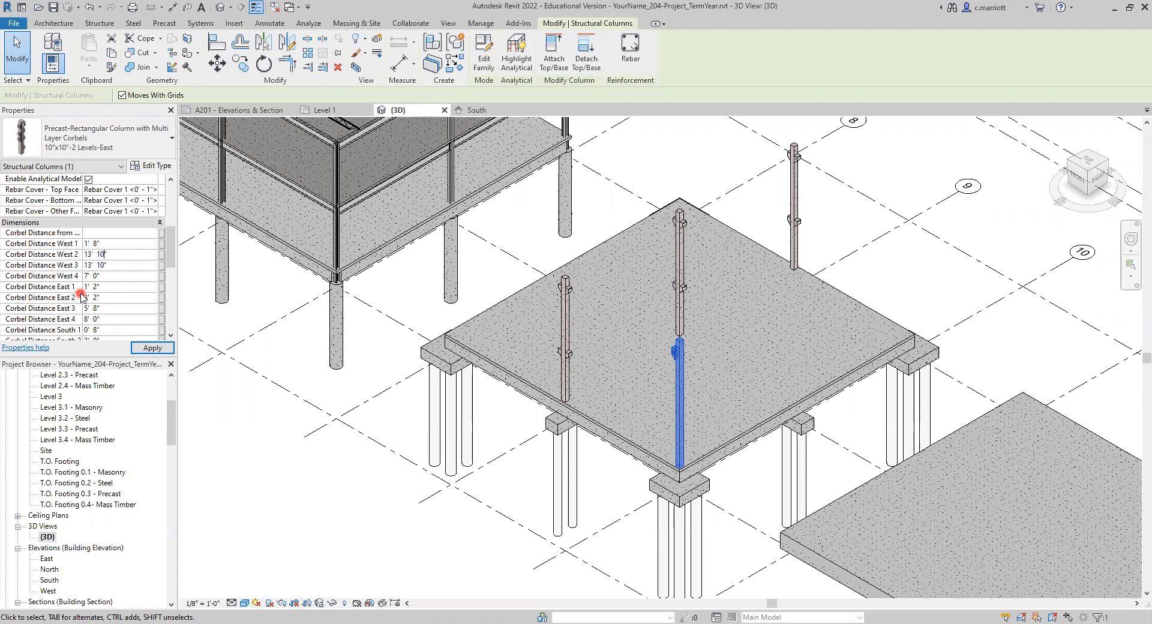
pyautogui.click(144, 348)
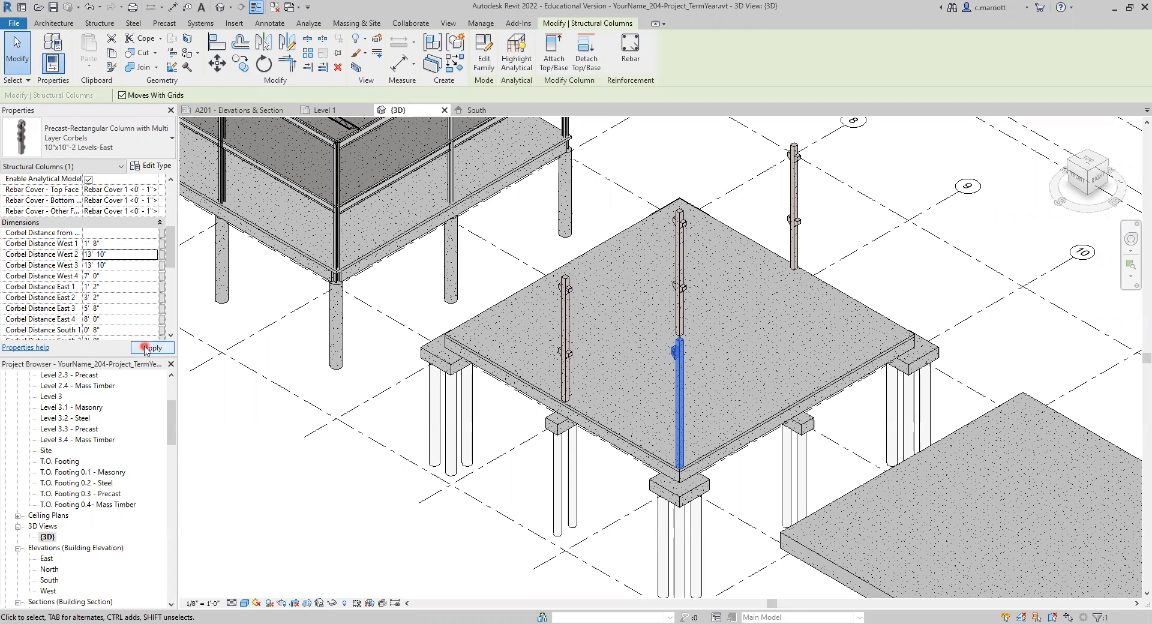
# - Open the South elevation and compare the grid 10 column's top and corbel heights with the grid 9 column
pyautogui.doubleClick(50, 580)
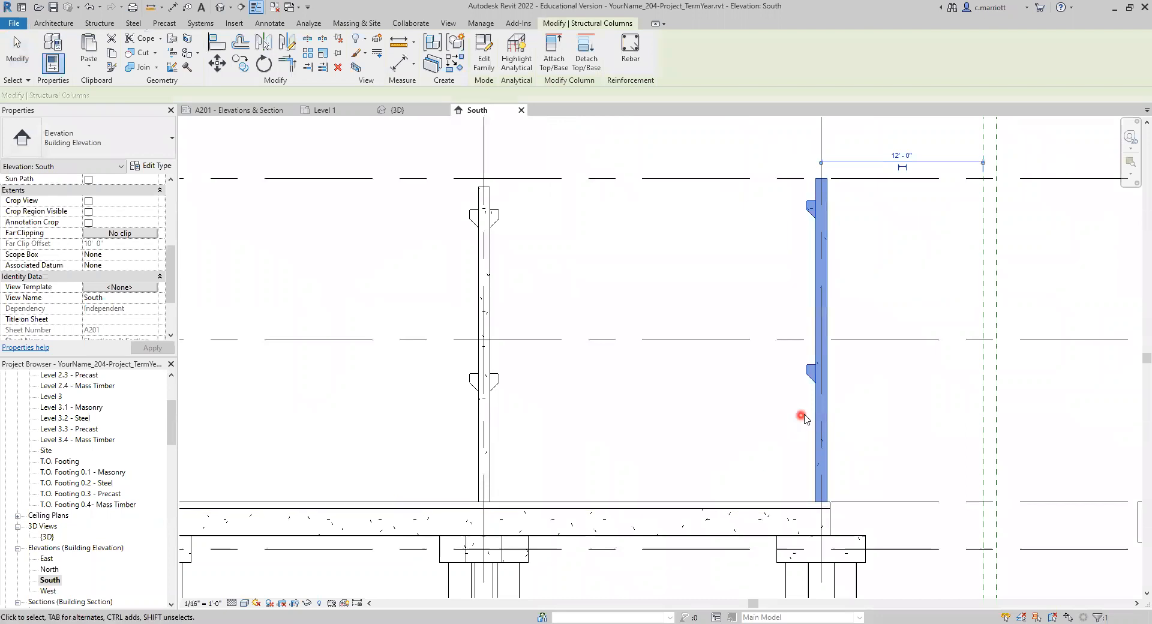
pyautogui.scroll(-3, 804, 418)
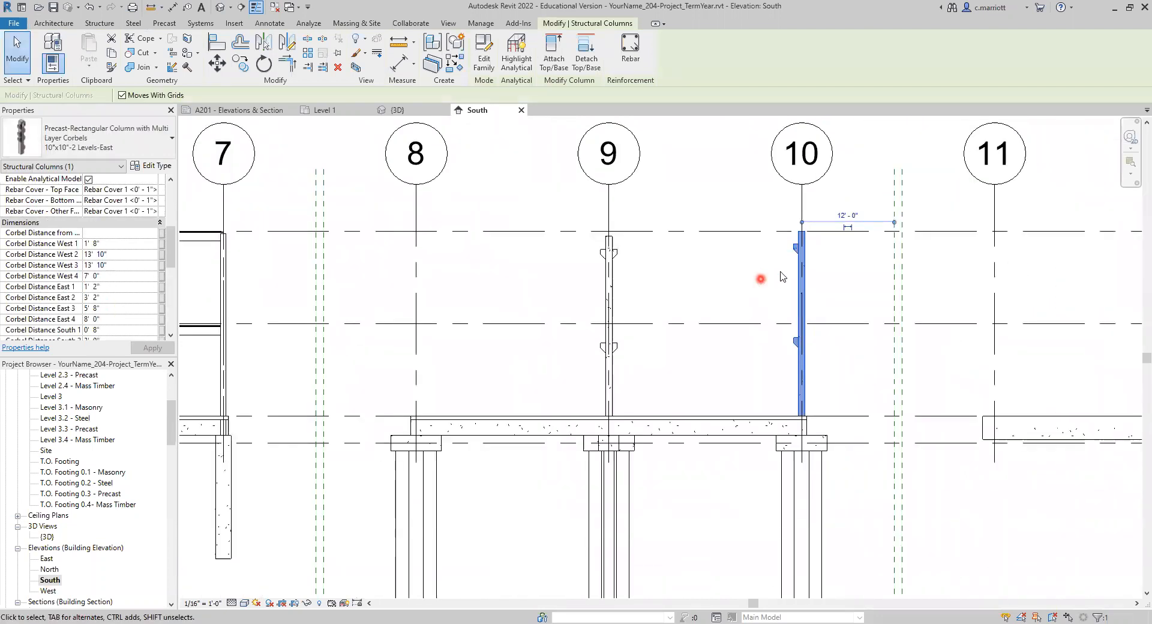
pyautogui.scroll(2, 781, 275)
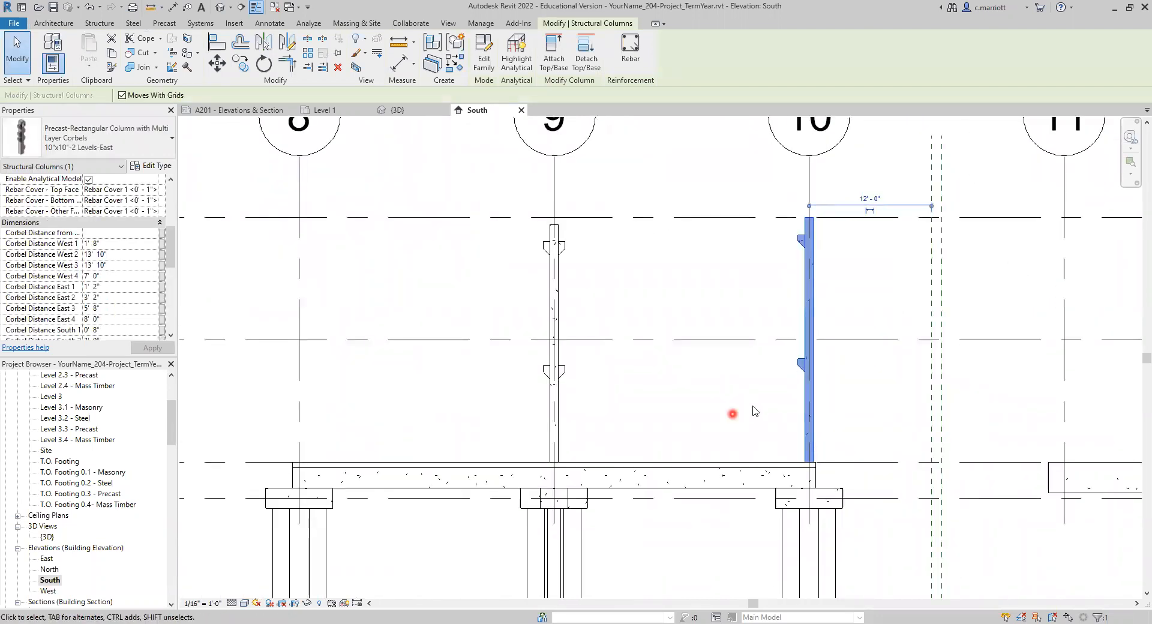
pyautogui.scroll(2, 755, 411)
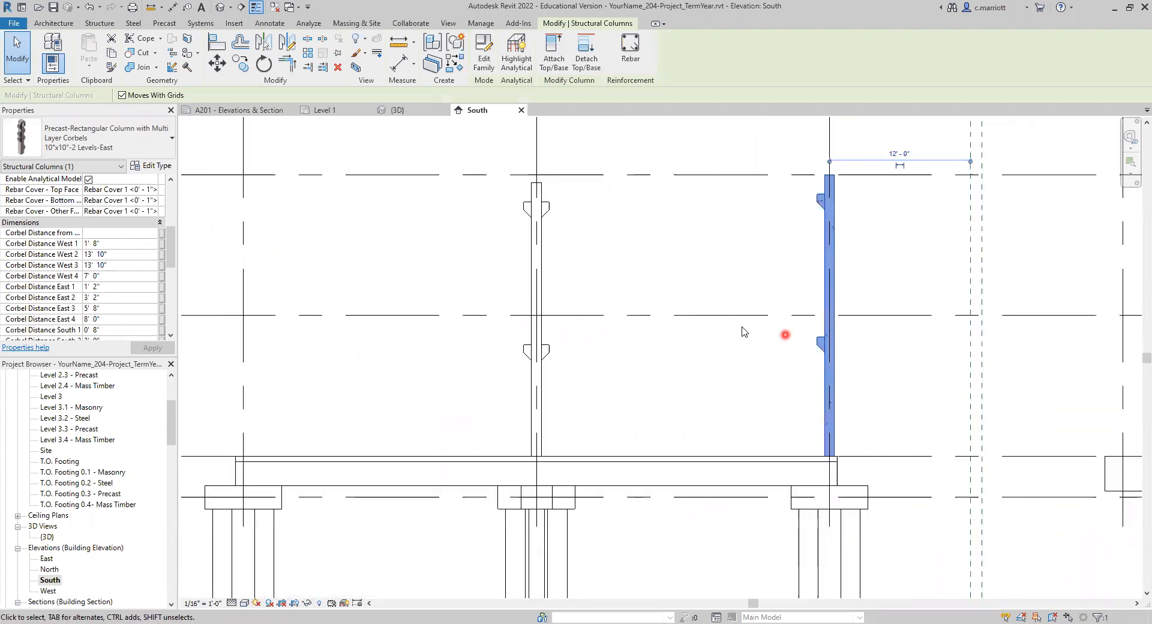
pyautogui.scroll(-2, 744, 331)
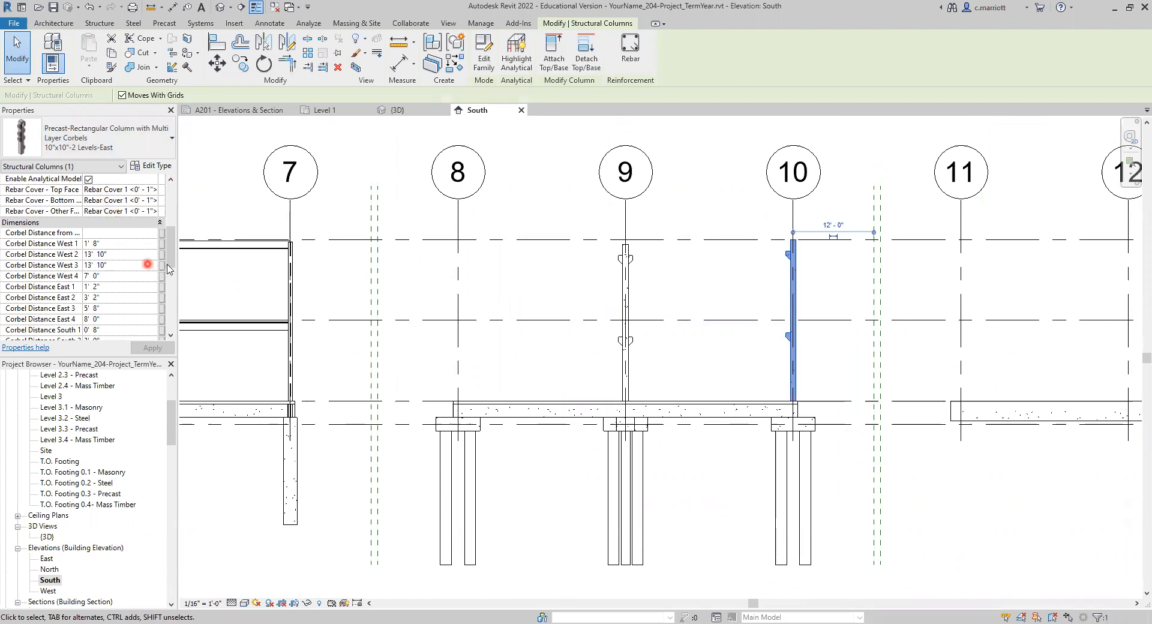
# - Set the grid 10 column's Top Offset to -0' 4" and apply it
pyautogui.moveTo(171, 235); pyautogui.dragTo(99, 222)
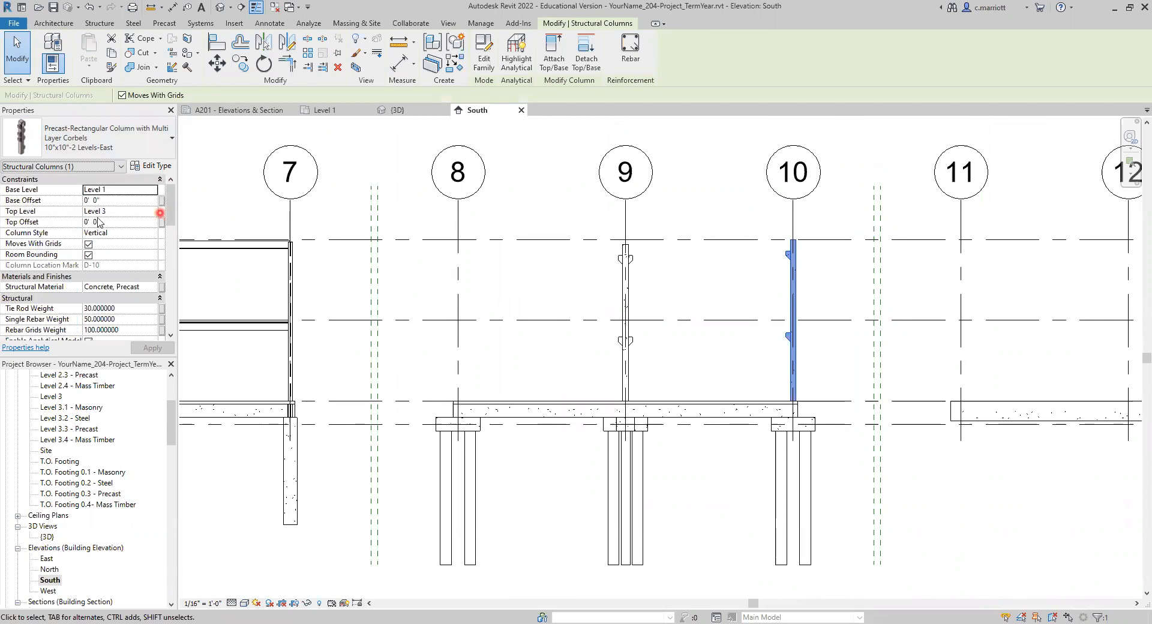
pyautogui.click(96, 211)
pyautogui.click(85, 222)
pyautogui.write("-0' ")
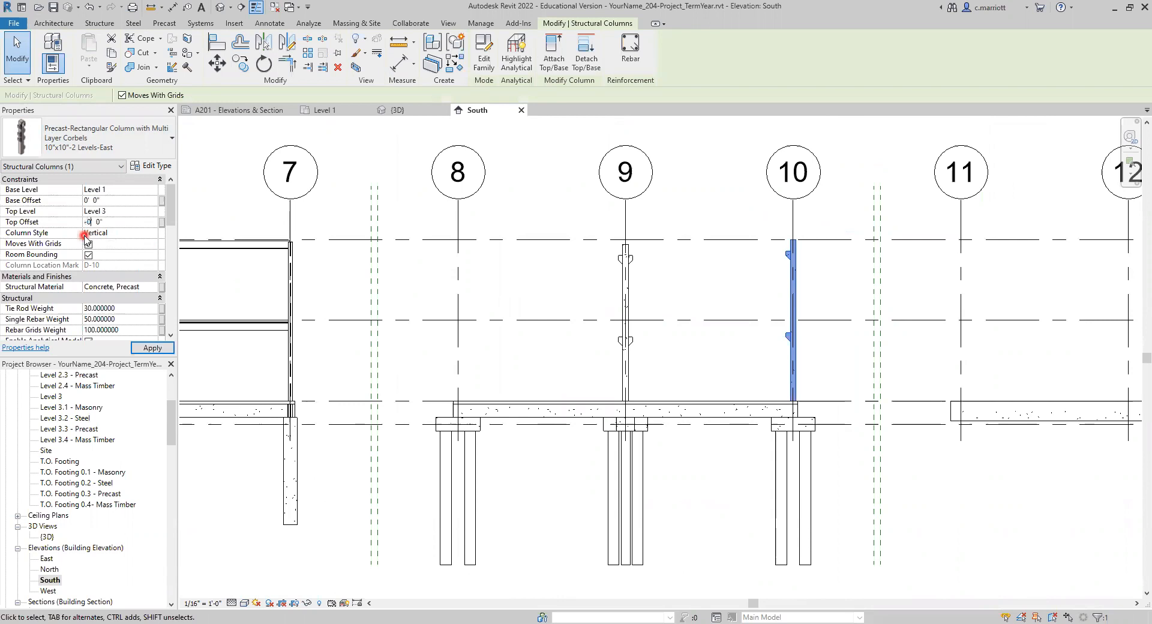
pyautogui.write('4')
pyautogui.click(152, 347)
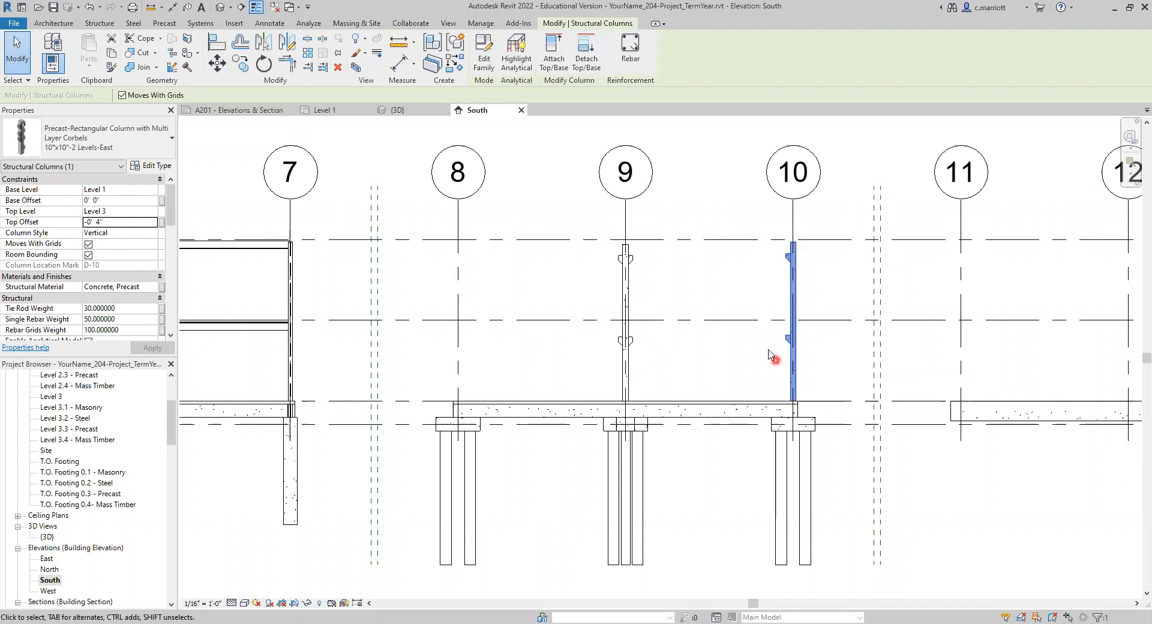
# - Measure from the top of the grid 10 column's lower corbel to the Level 2 line with a perpendicular snap
pyautogui.scroll(4, 830, 344)
pyautogui.click(613, 349)
pyautogui.scroll(2, 618, 348)
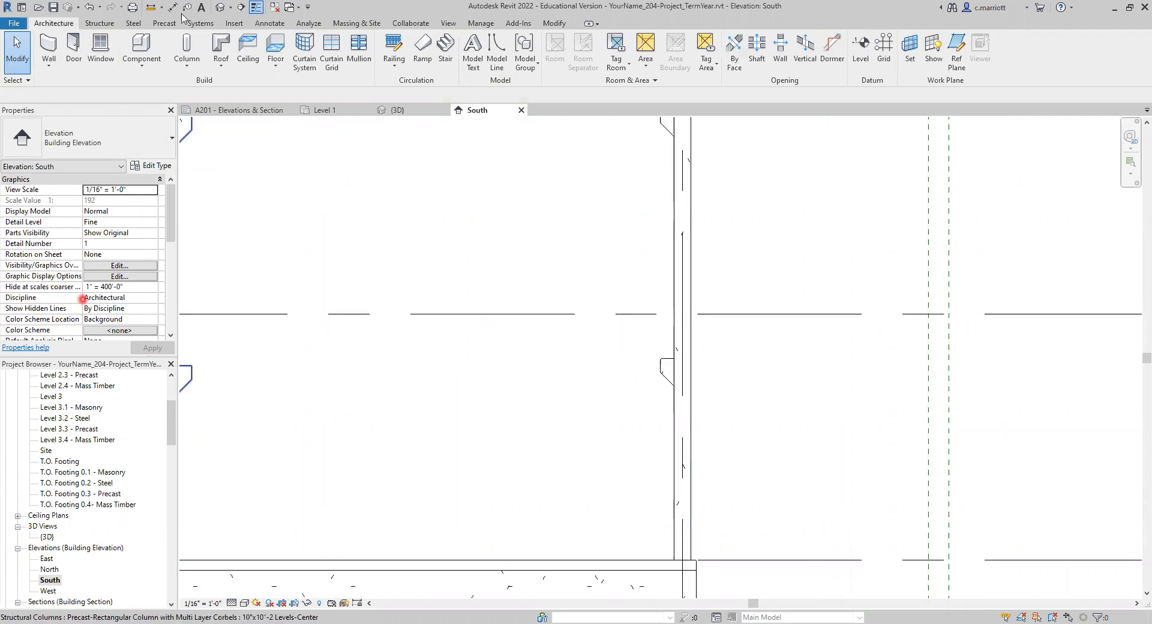
pyautogui.click(150, 7)
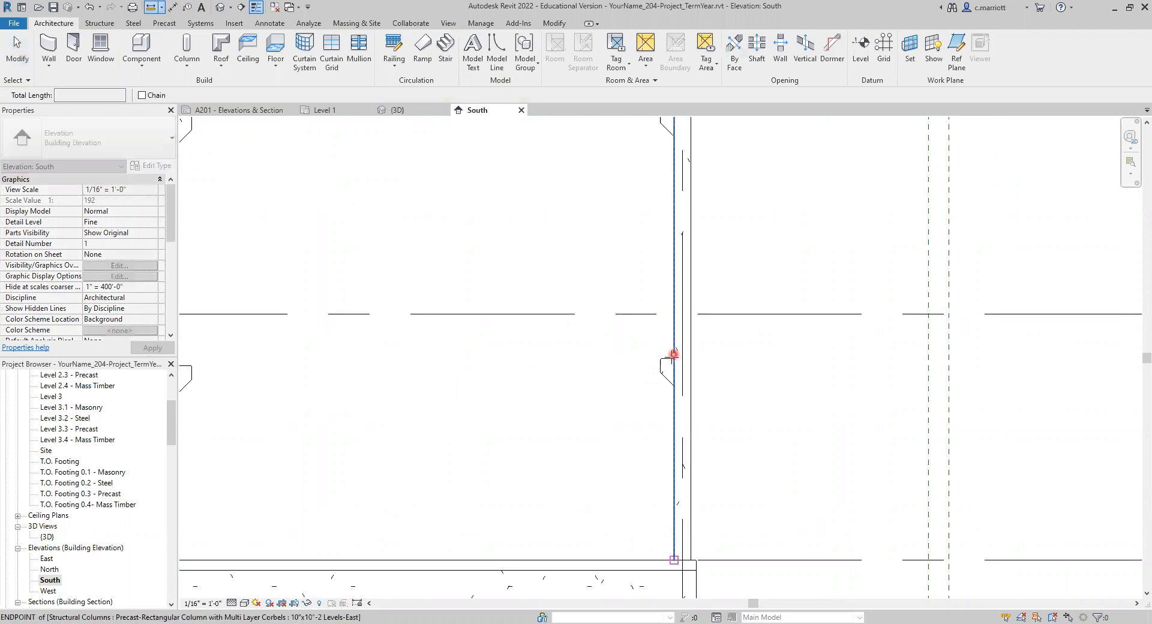
pyautogui.click(673, 359)
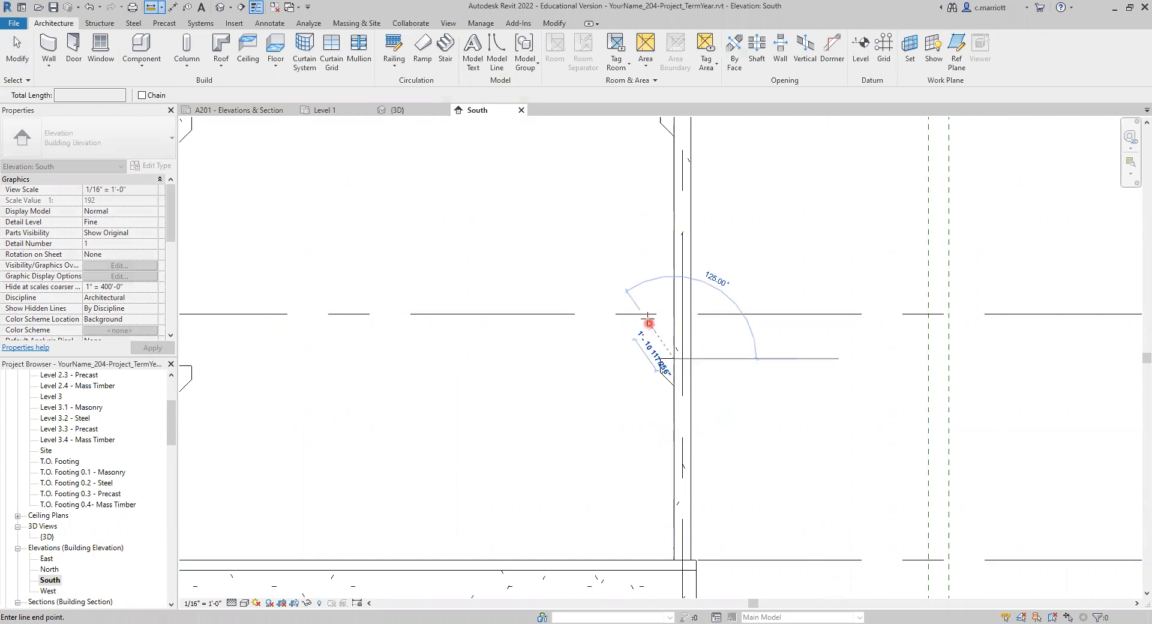
pyautogui.rightClick(647, 319)
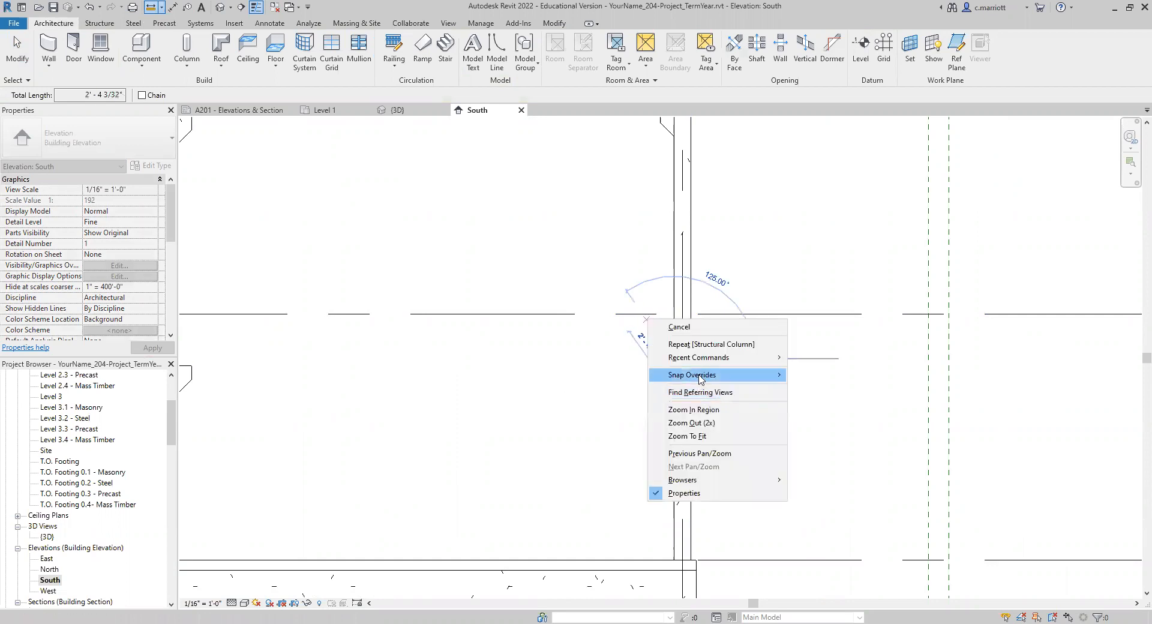
pyautogui.moveTo(719, 375)
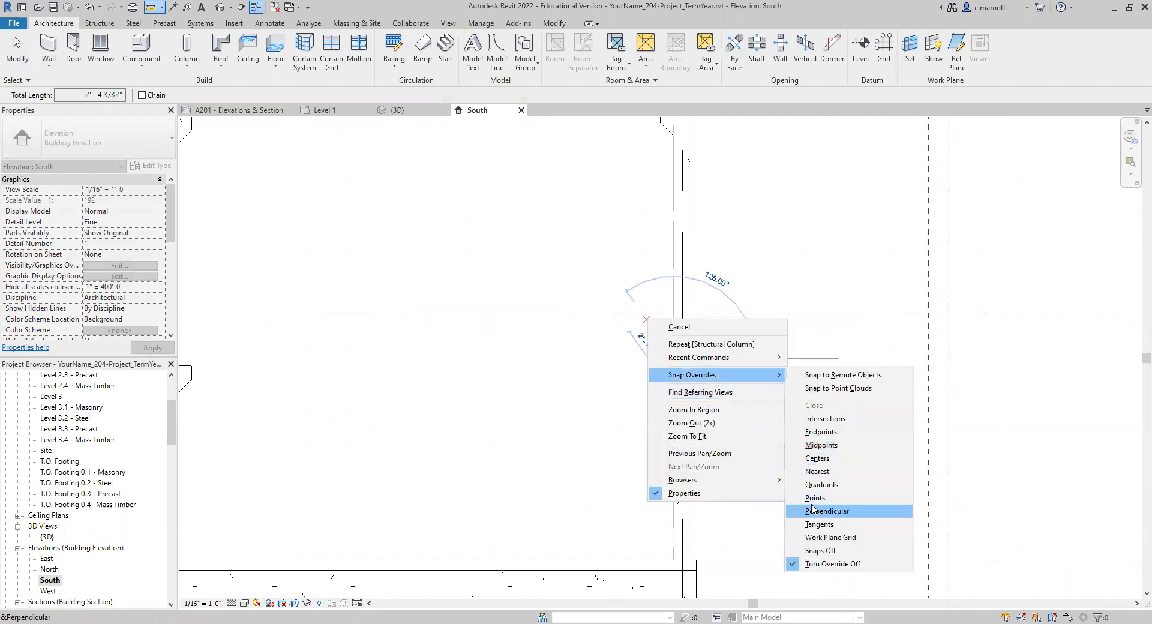
pyautogui.click(826, 511)
pyautogui.press('Escape')
pyautogui.press('Escape')
pyautogui.scroll(-5, 630, 309)
pyautogui.scroll(2, 649, 264)
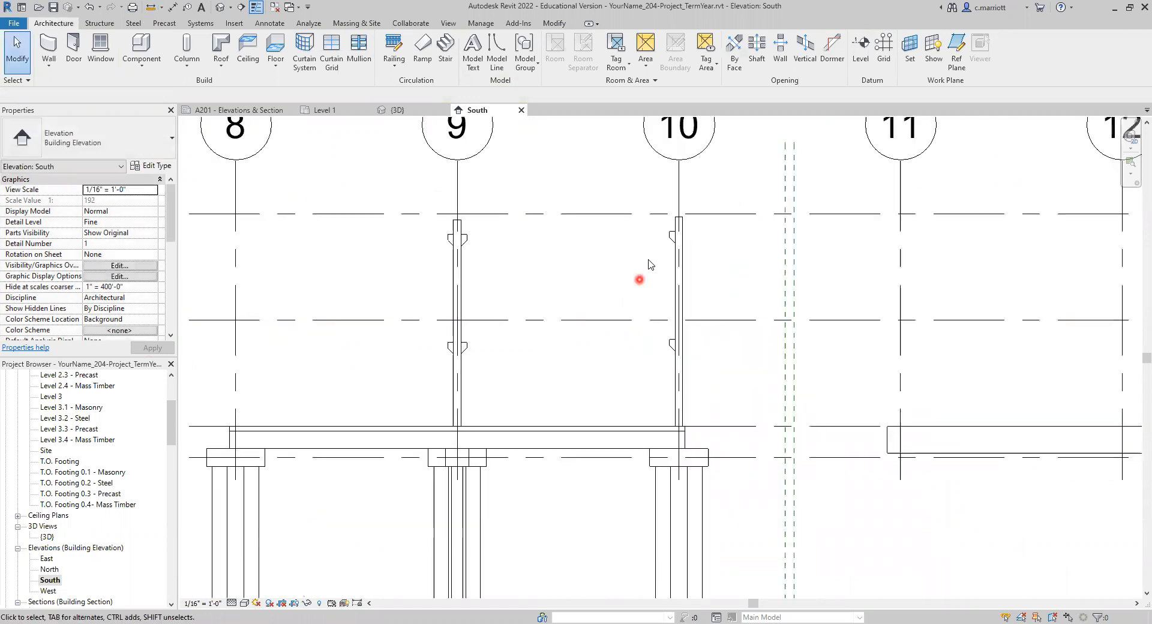
# - Select the grid 10 column in the South elevation and set its Top Offset to -0' 8"
pyautogui.scroll(2, 649, 264)
pyautogui.click(685, 229)
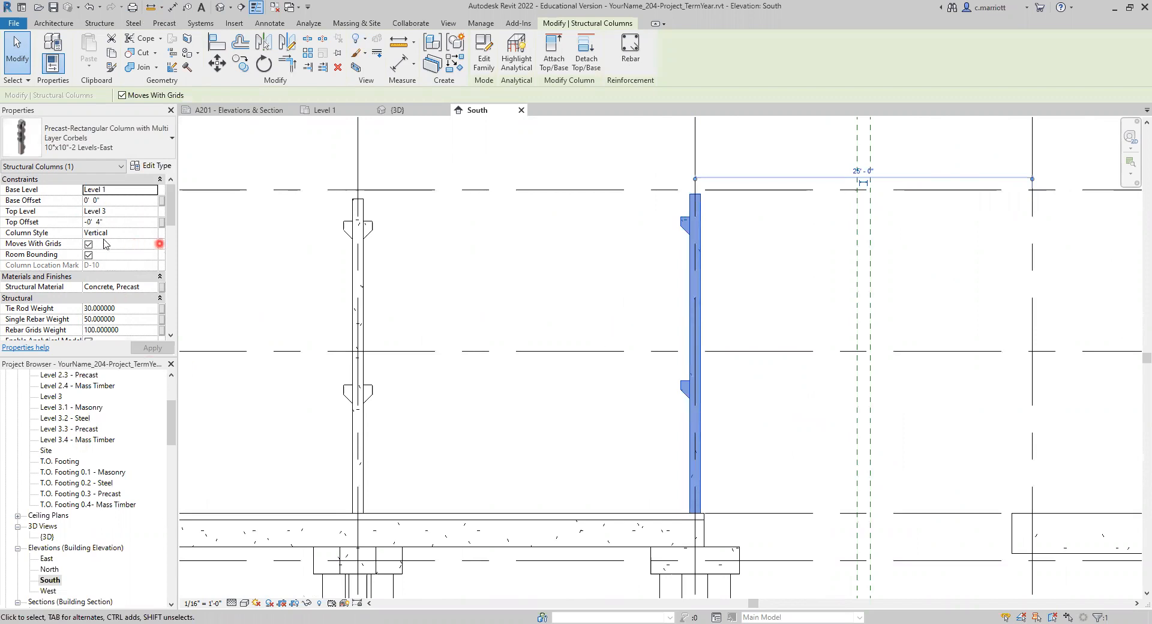
pyautogui.moveTo(171, 214); pyautogui.dragTo(170, 255)
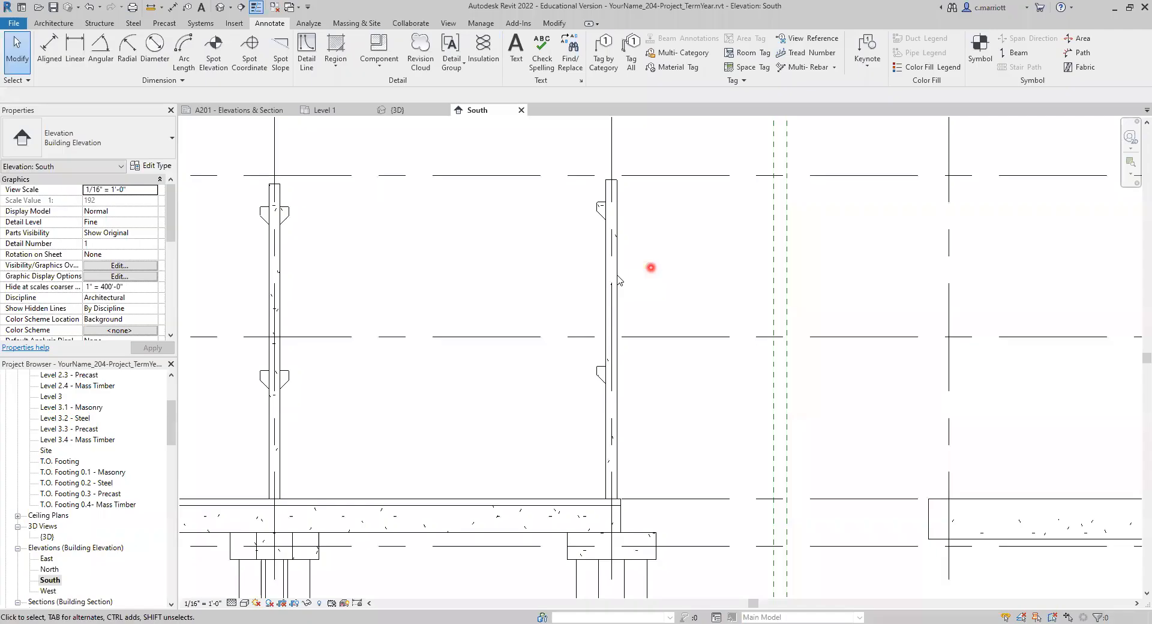
pyautogui.click(616, 280)
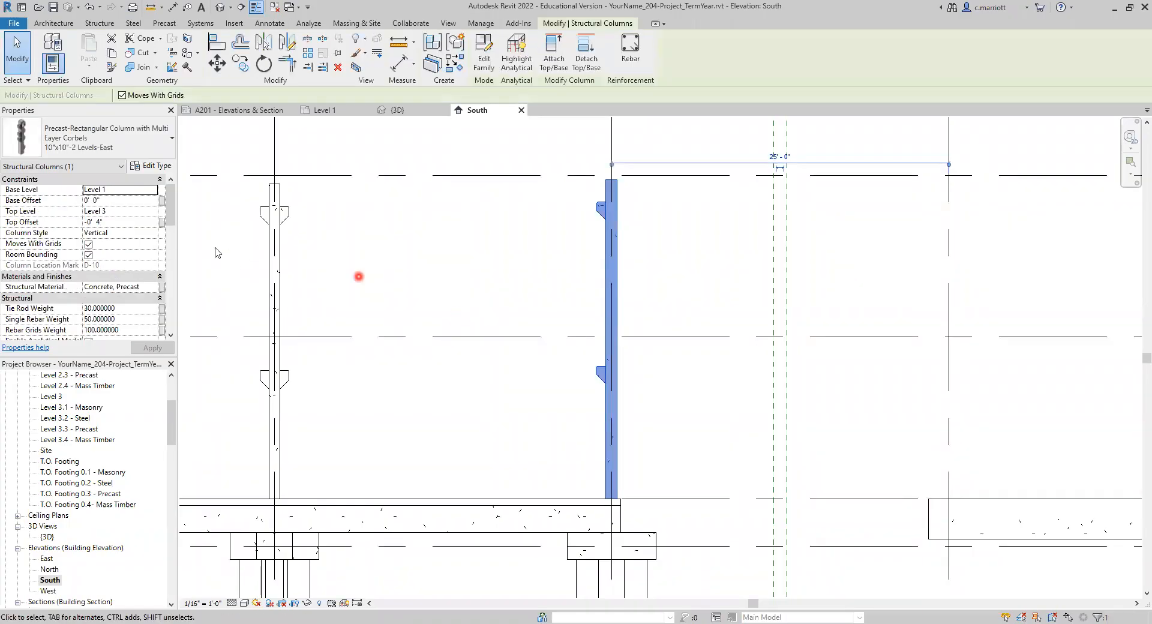
pyautogui.click(114, 222)
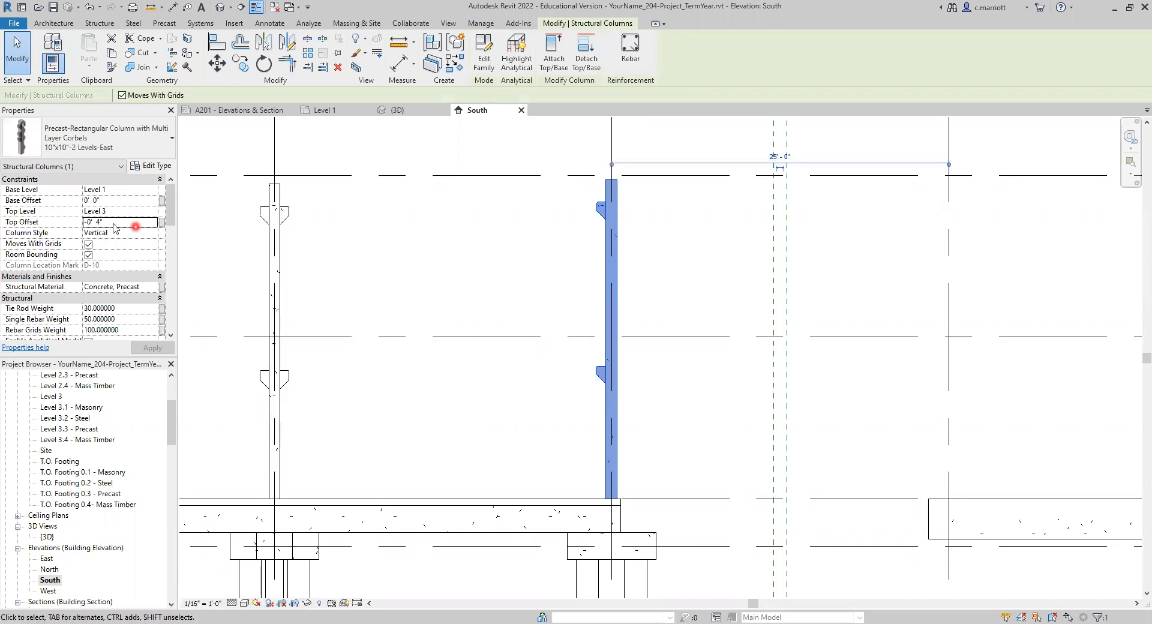
pyautogui.click(94, 223)
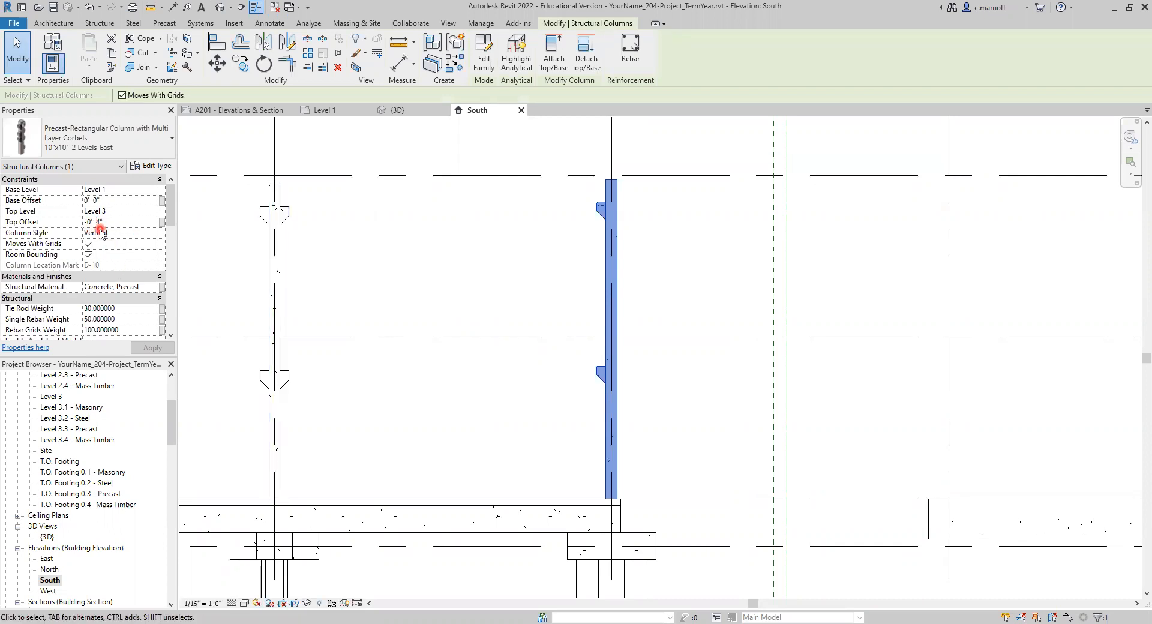
pyautogui.press('BackSpace')
pyautogui.click(155, 347)
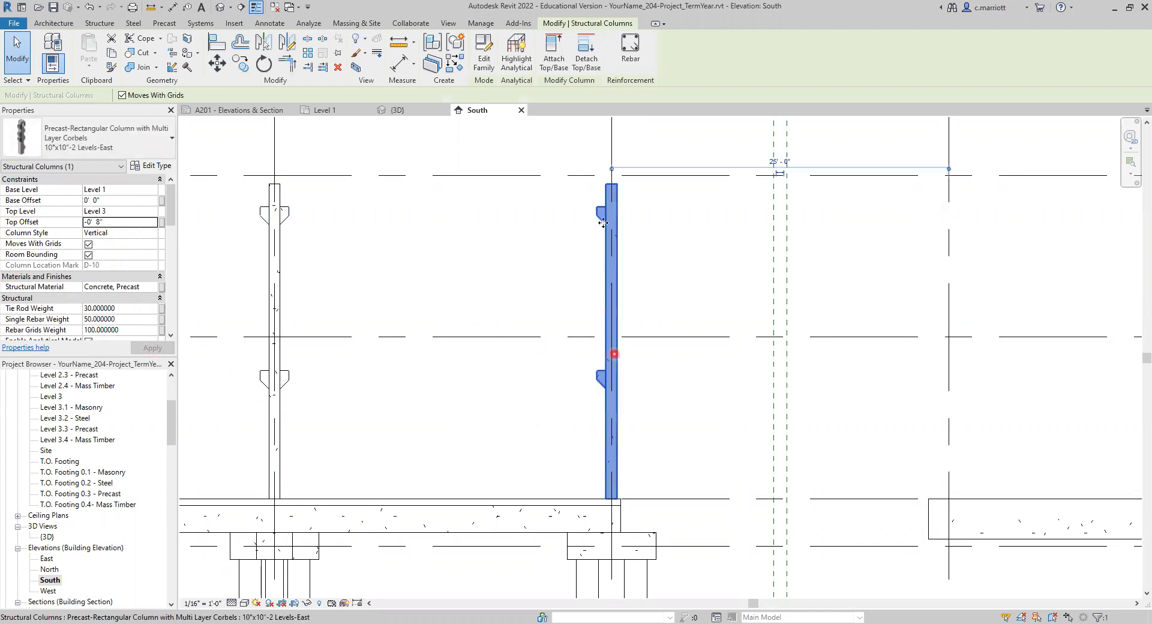
# - Measure again from the top of the grid 10 column's lower corbel perpendicular to Level 2
pyautogui.scroll(1, 603, 192)
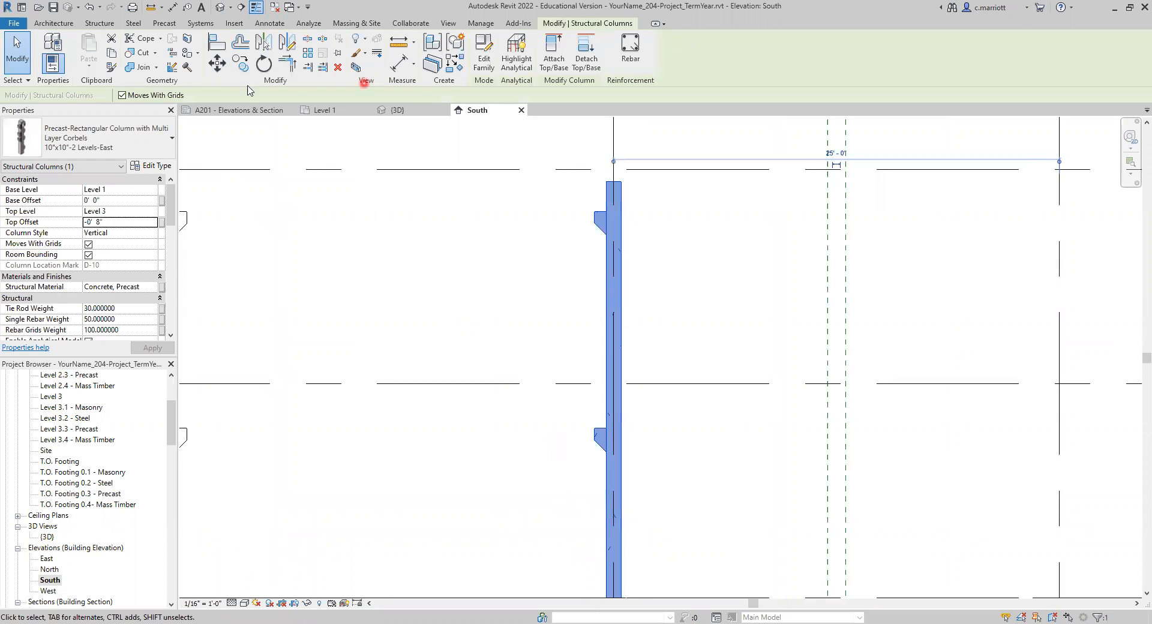
pyautogui.press('Escape')
pyautogui.click(151, 7)
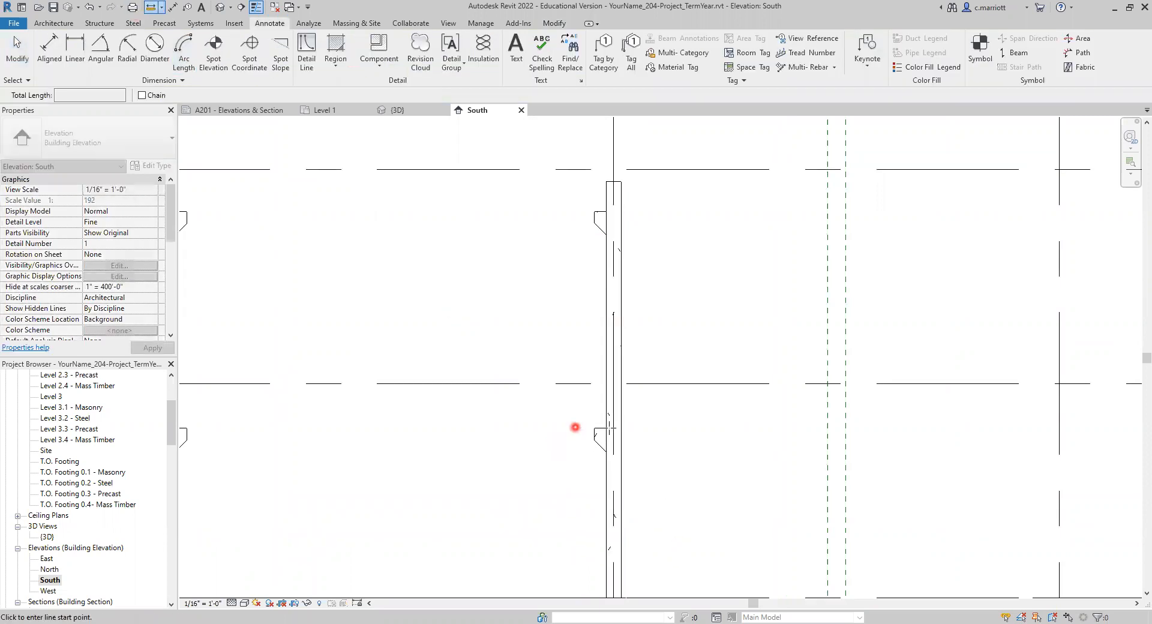
pyautogui.click(604, 428)
pyautogui.click(558, 400)
pyautogui.rightClick(558, 400)
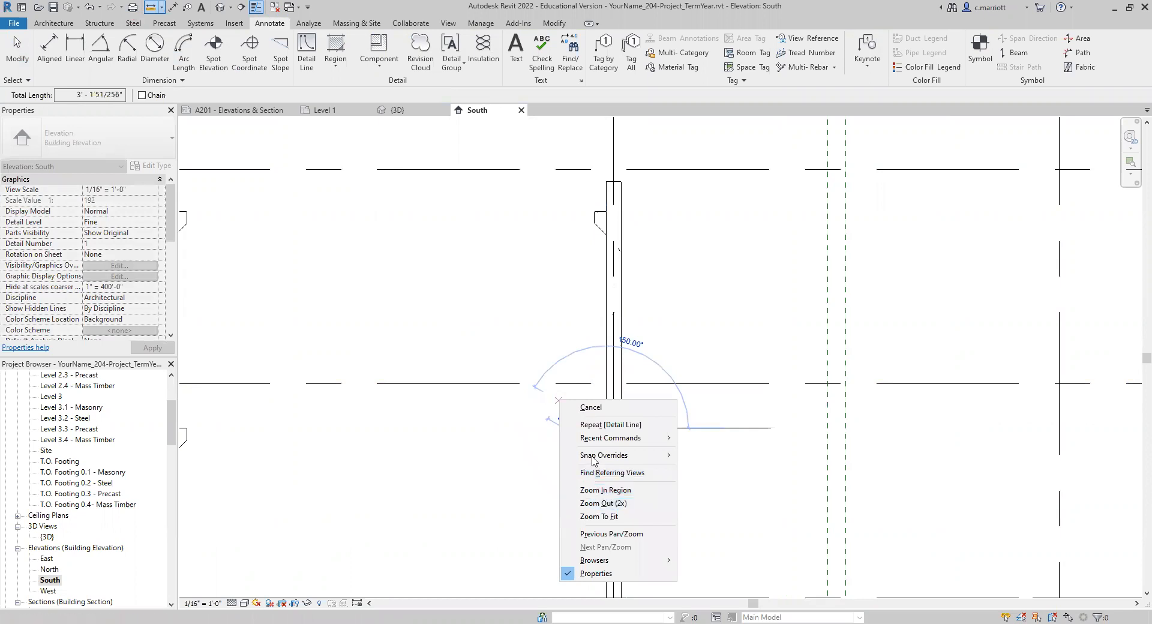
pyautogui.moveTo(612, 454)
pyautogui.click(720, 399)
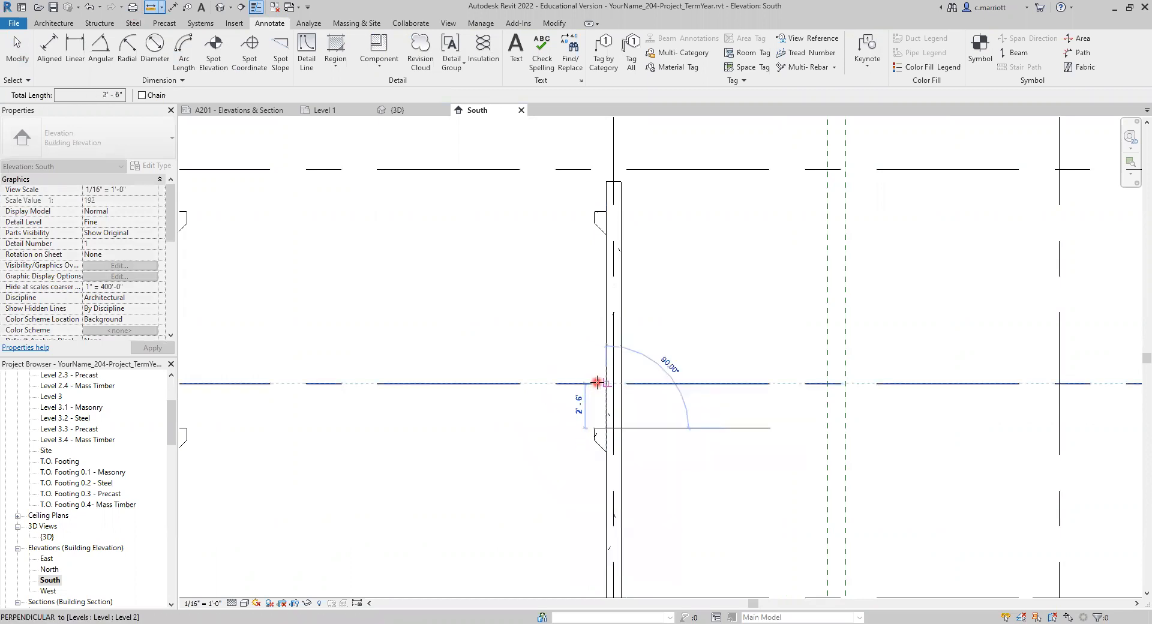
pyautogui.press('Escape')
pyautogui.press('Escape')
# - Measure from the top of the grid 10 column's upper corbel to the column's top
pyautogui.scroll(-3, 551, 326)
pyautogui.scroll(5, 573, 253)
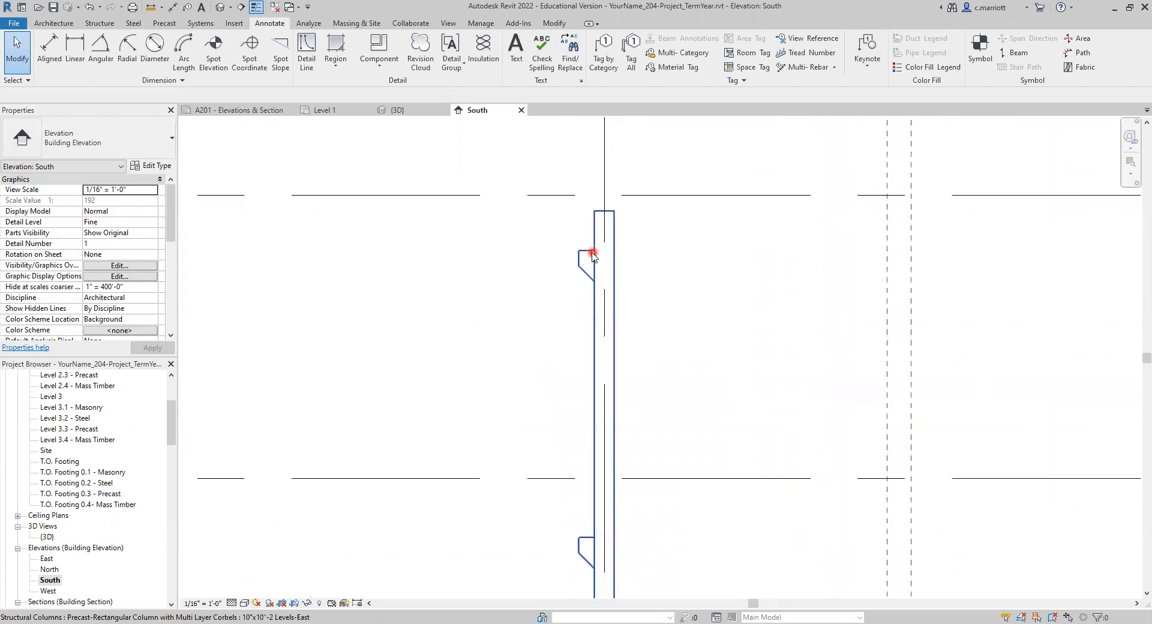
pyautogui.click(151, 7)
pyautogui.click(593, 250)
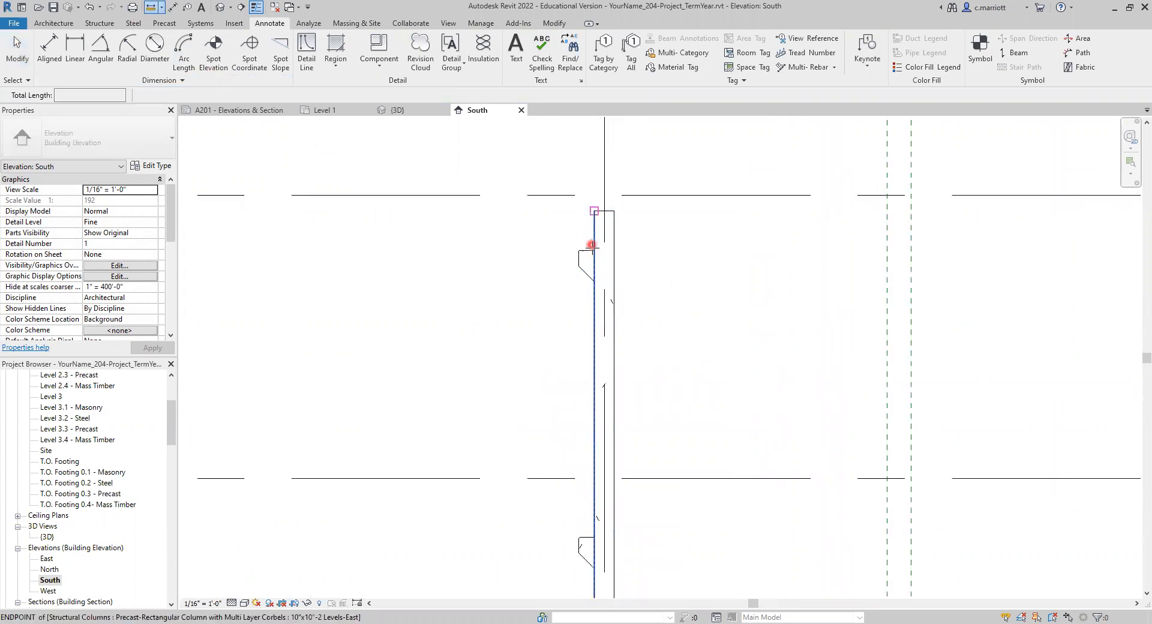
pyautogui.click(592, 211)
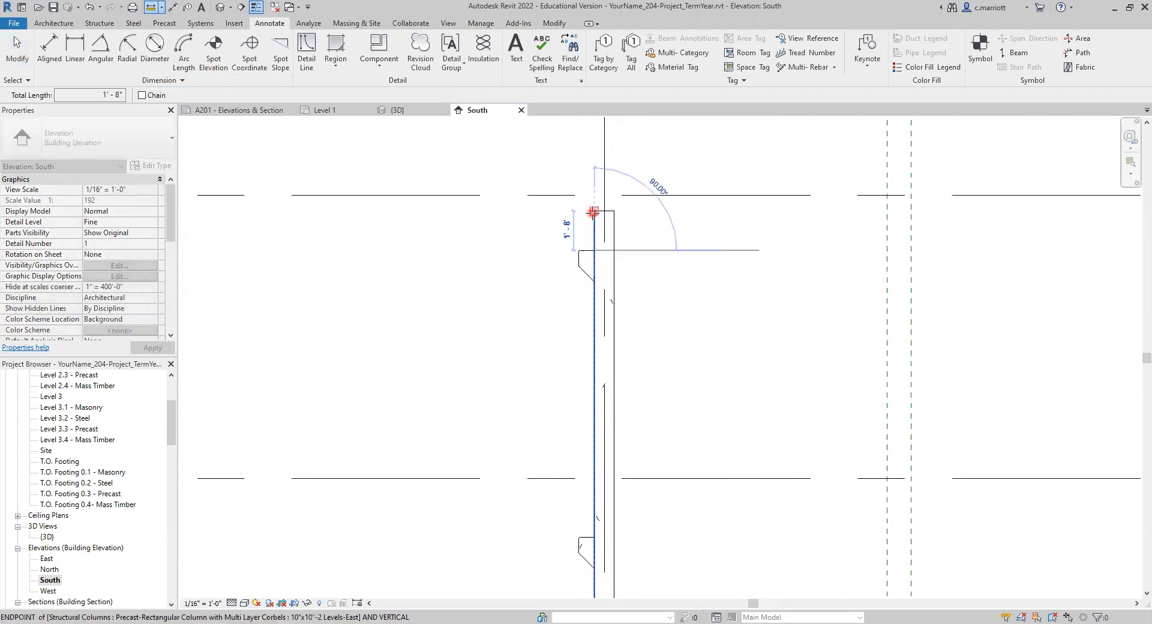
pyautogui.press('Escape')
pyautogui.scroll(-5, 549, 402)
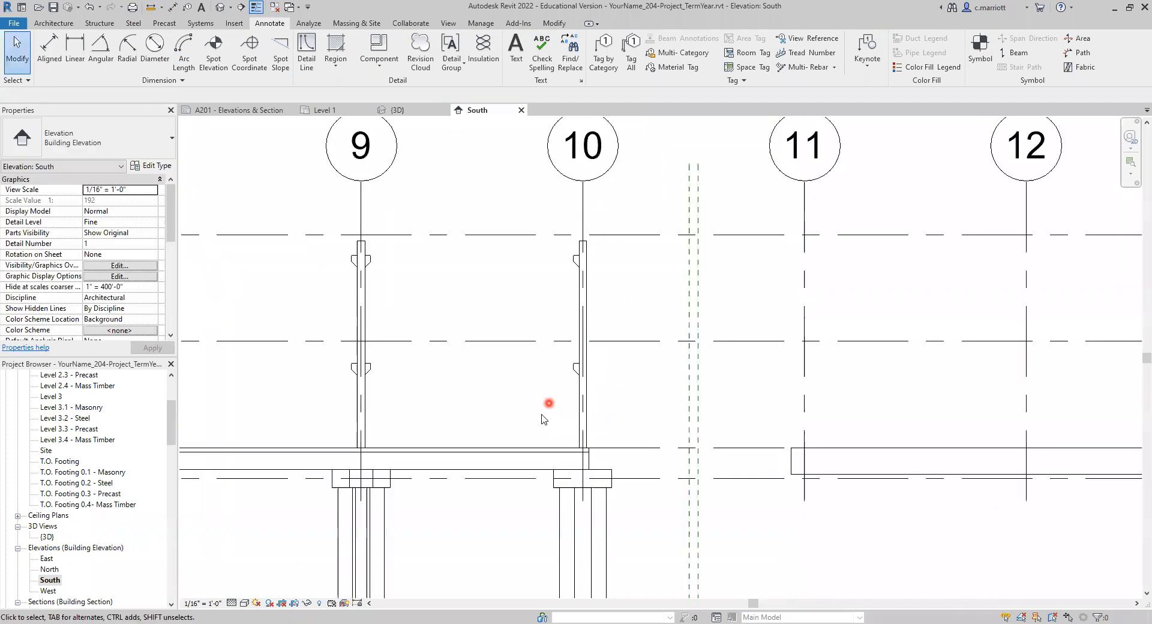
# - Open the Level 1 floor plan at the precast slab's southeast corner column
pyautogui.moveTo(469, 411); pyautogui.dragTo(502, 413, button='middle')
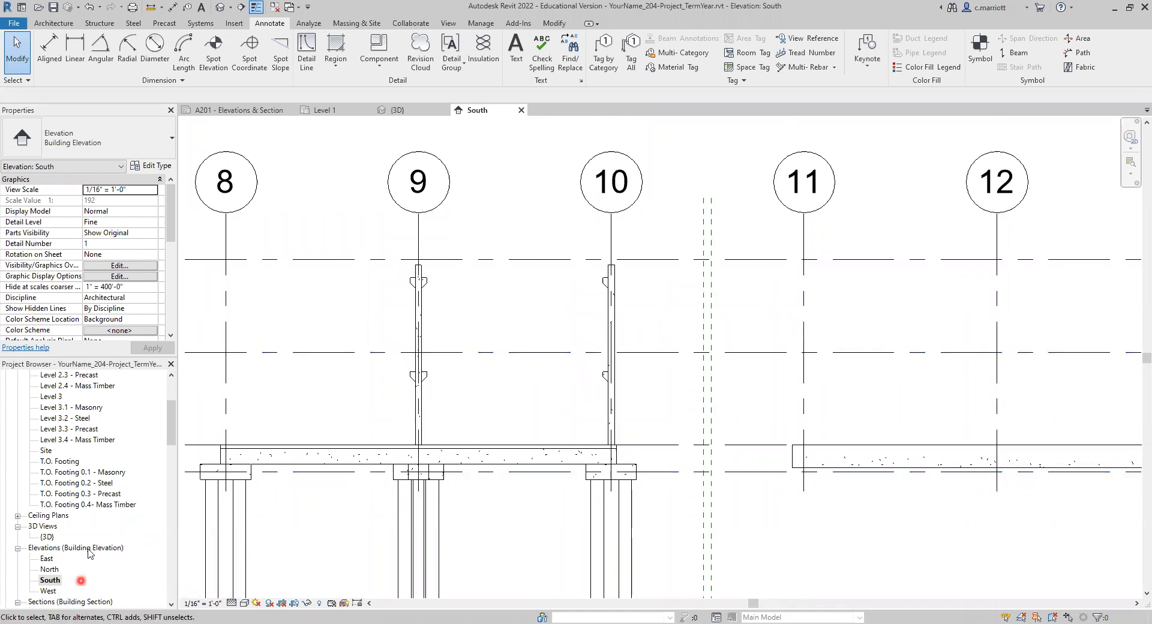
pyautogui.moveTo(171, 414); pyautogui.dragTo(173, 388)
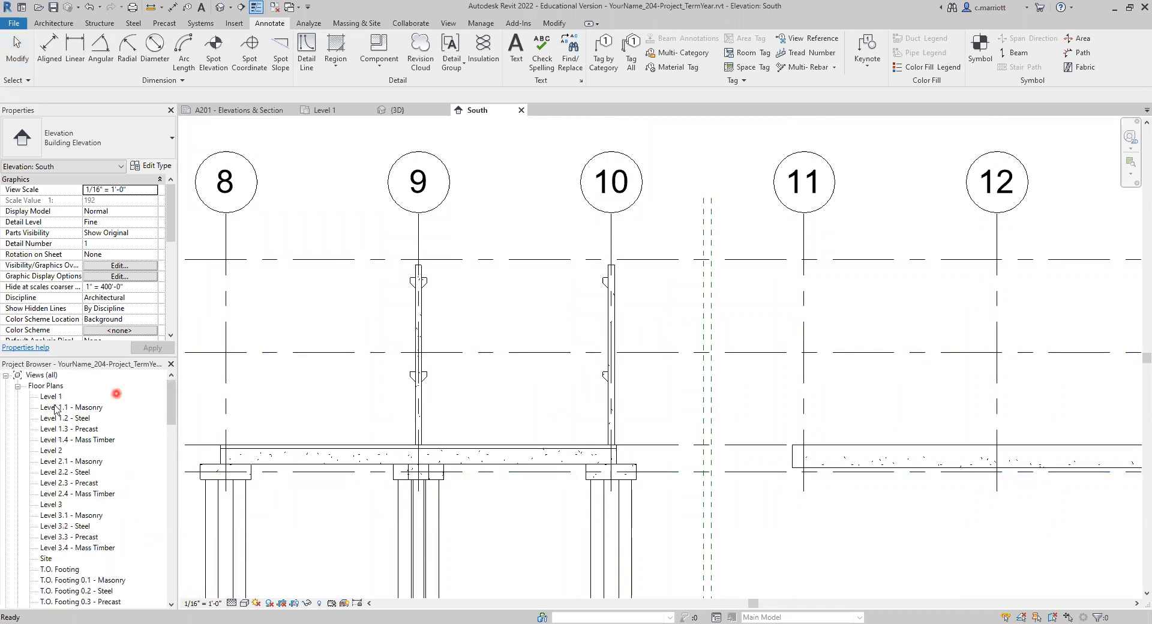
pyautogui.doubleClick(51, 397)
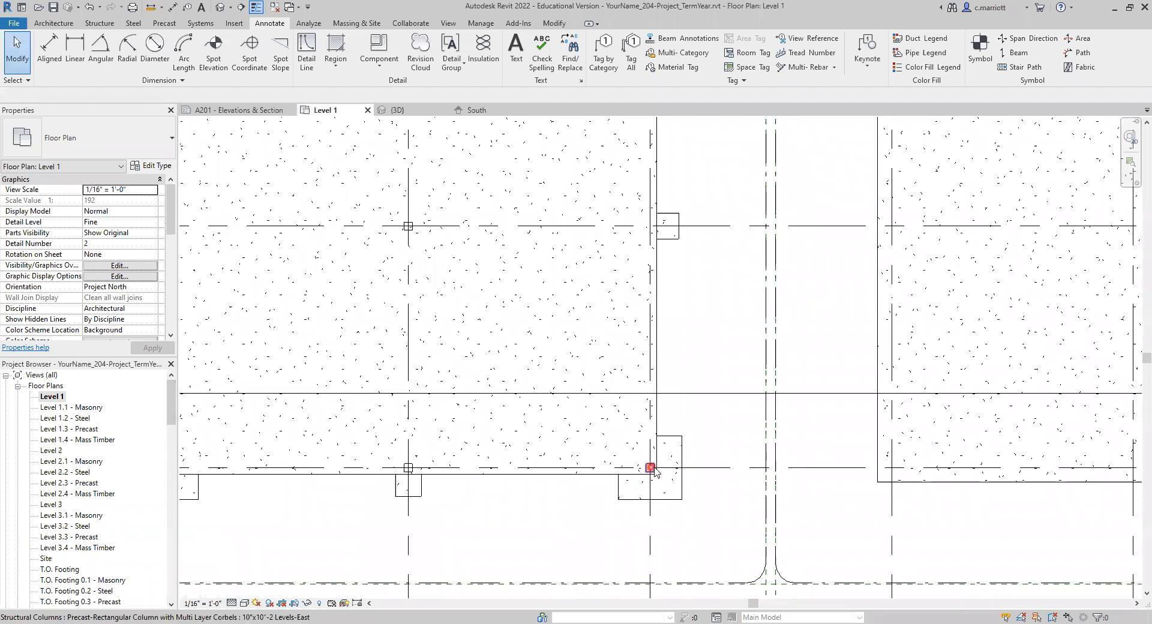
# - Copy the precast slab's southeast corner column at grid 10 25' north along the east grid line
pyautogui.scroll(2, 654, 471)
pyautogui.click(607, 502)
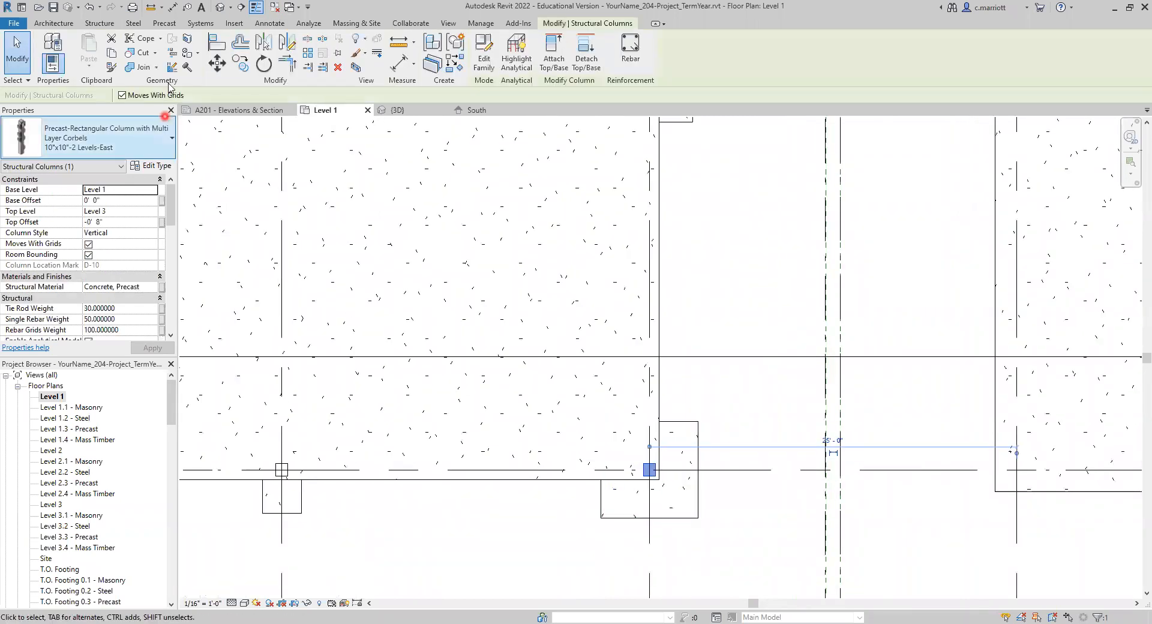
pyautogui.click(240, 63)
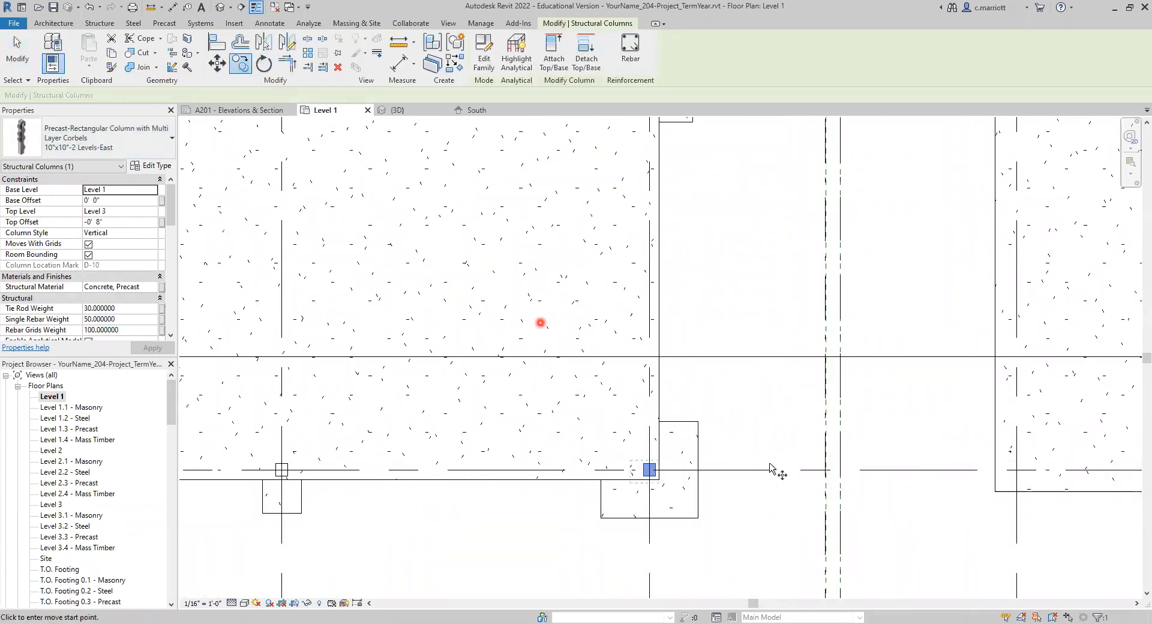
pyautogui.click(746, 426)
pyautogui.write('2')
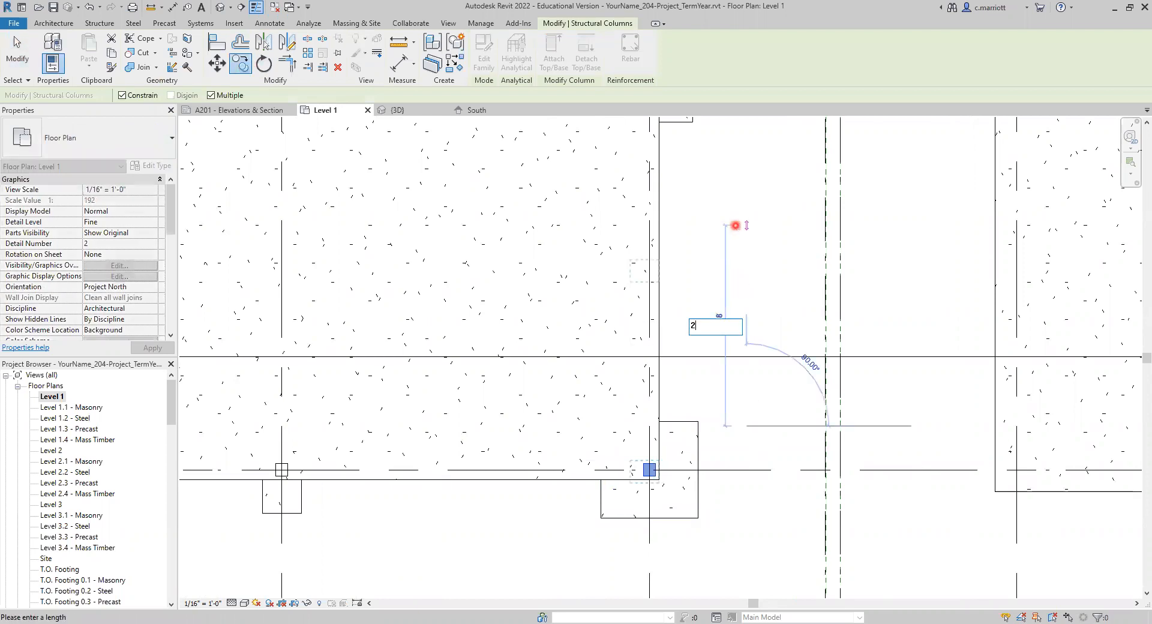
pyautogui.write("5'")
pyautogui.press('Return')
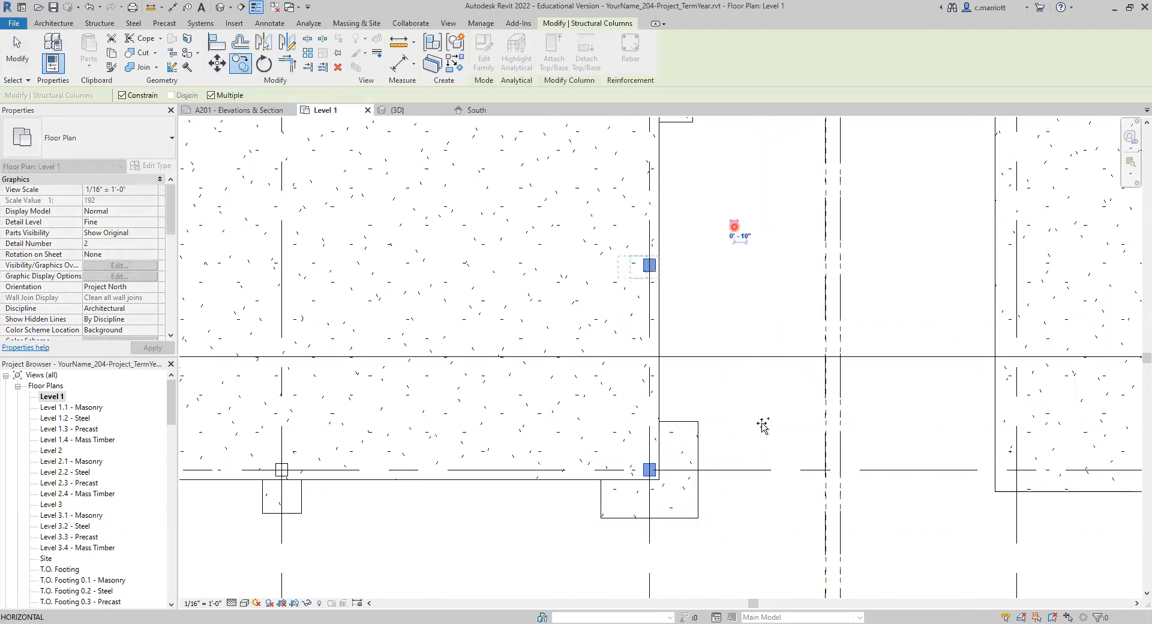
pyautogui.press('Escape')
# - Delete the stray column copy on the east grid line between the two horizontal grid lines
pyautogui.moveTo(731, 247)
pyautogui.mouseDown(button='middle')
pyautogui.moveTo(748, 301)
pyautogui.moveTo(740, 379)
pyautogui.mouseUp(button='middle')
pyautogui.press('Escape')
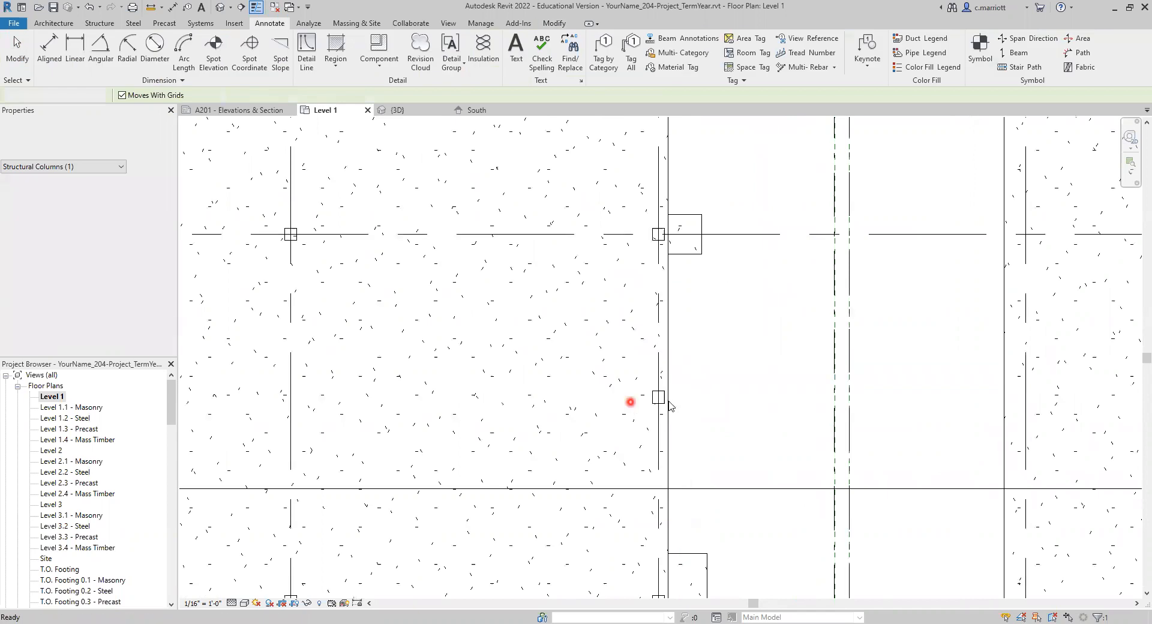
pyautogui.click(663, 399)
pyautogui.press('Escape')
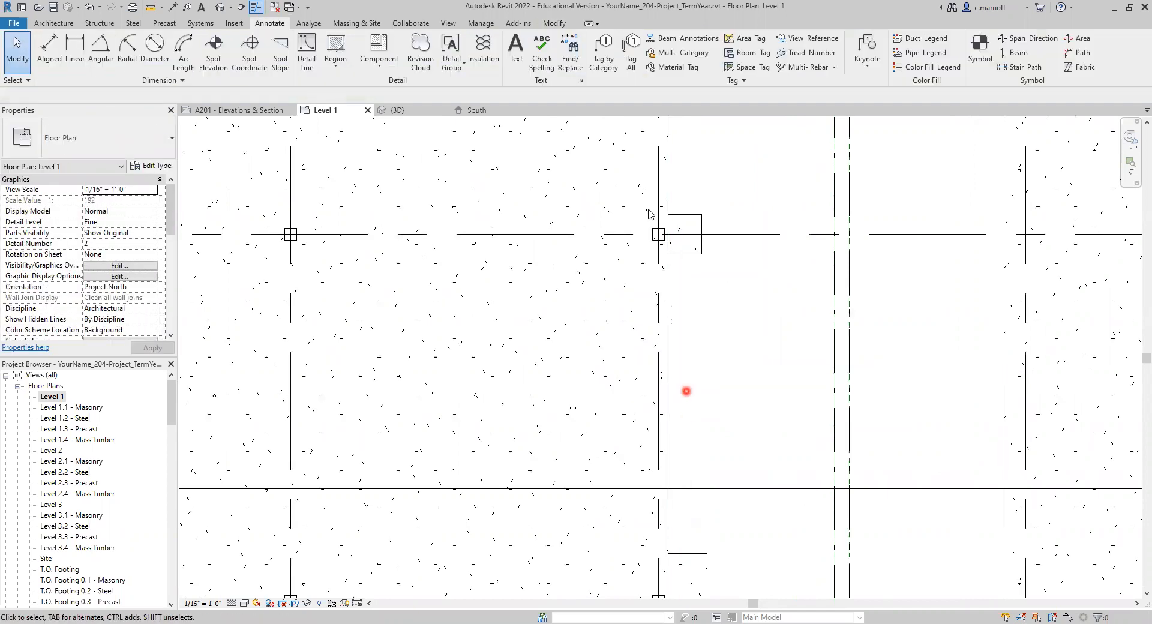
# - Copy the middle column on the east grid line 25' north to the next grid intersection
pyautogui.moveTo(663, 231); pyautogui.dragTo(629, 372, button='middle')
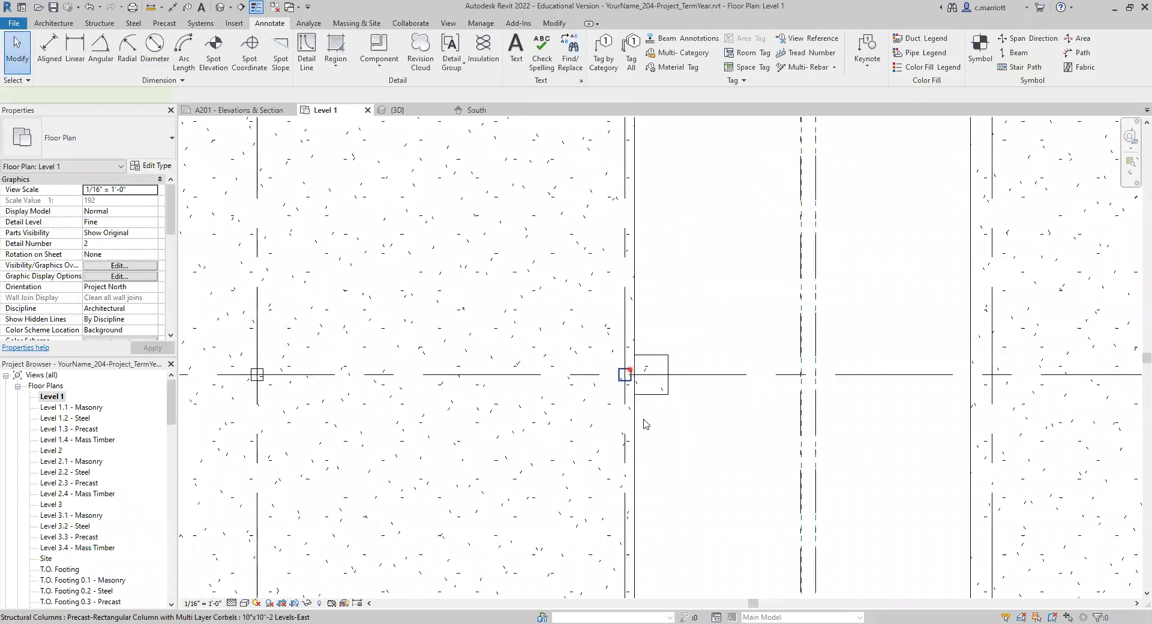
pyautogui.click(624, 374)
pyautogui.press('c')
pyautogui.press('o')
pyautogui.click(696, 316)
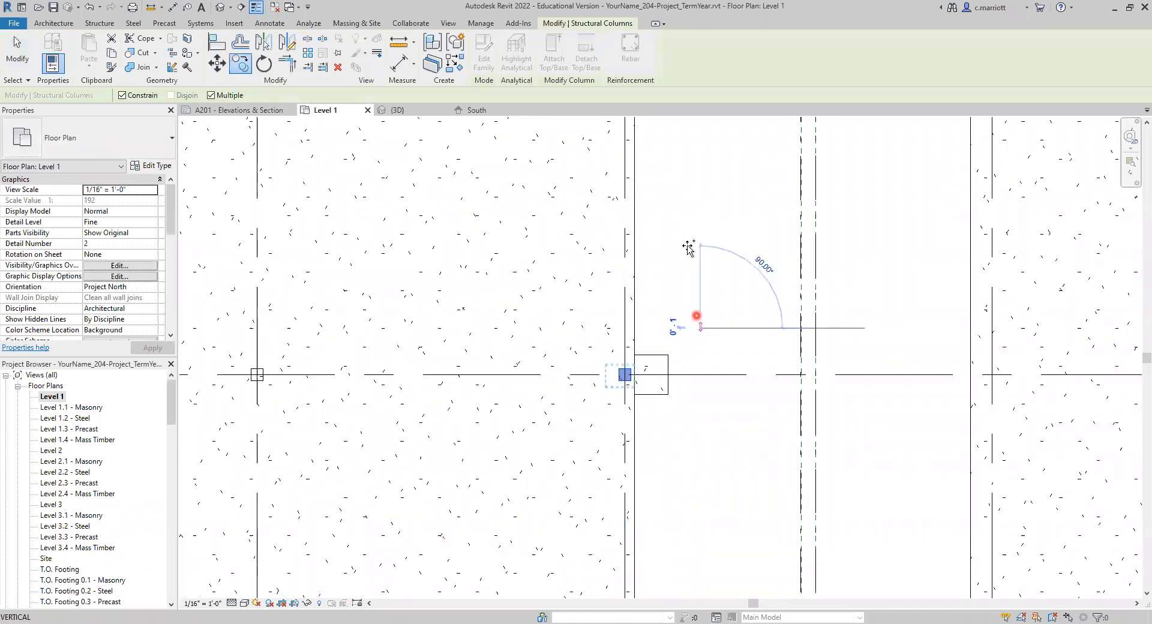
pyautogui.click(688, 246)
pyautogui.write('25')
pyautogui.press('Return')
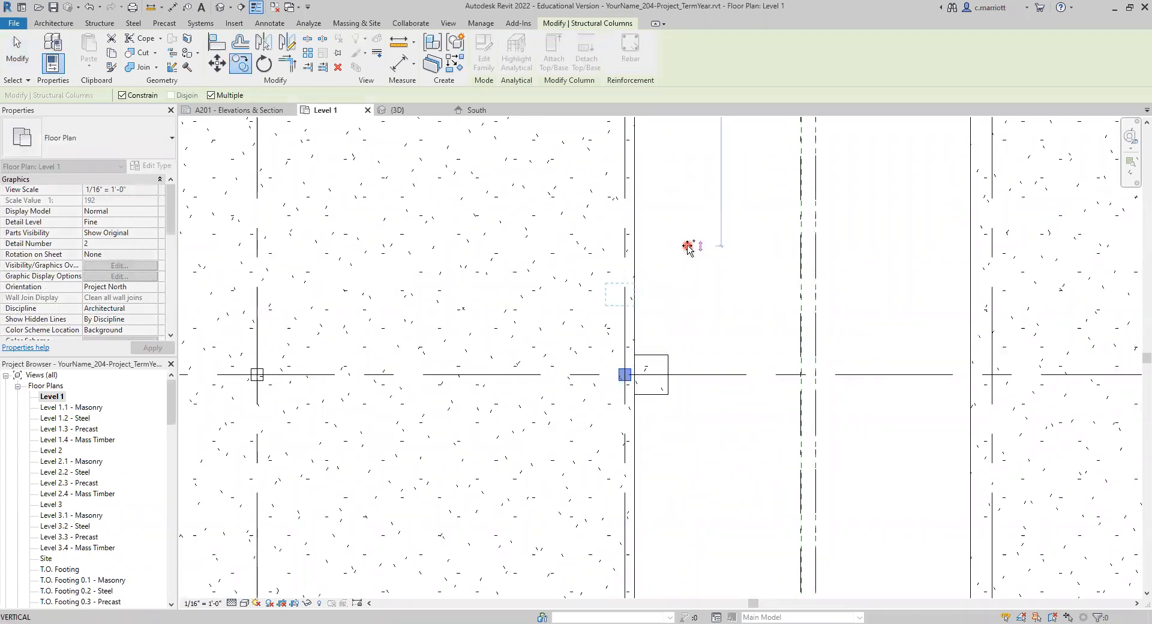
pyautogui.press('Escape')
pyautogui.press('Escape')
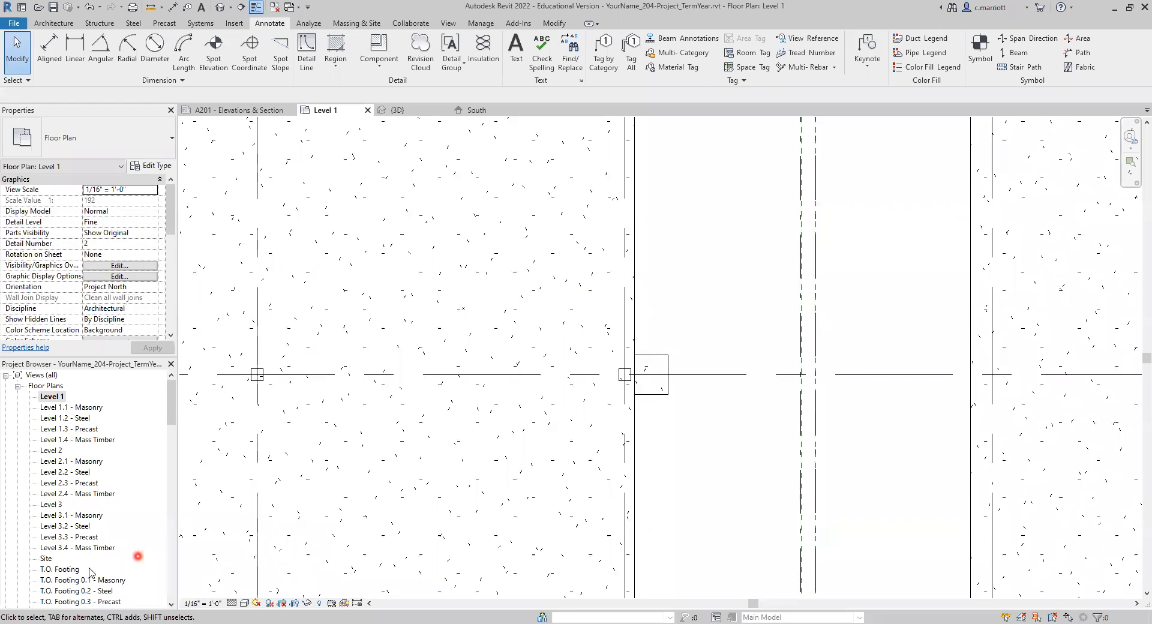
# - Check the copied east columns in the 3D view and return to the Level 1 floor plan
pyautogui.scroll(-2, 102, 573)
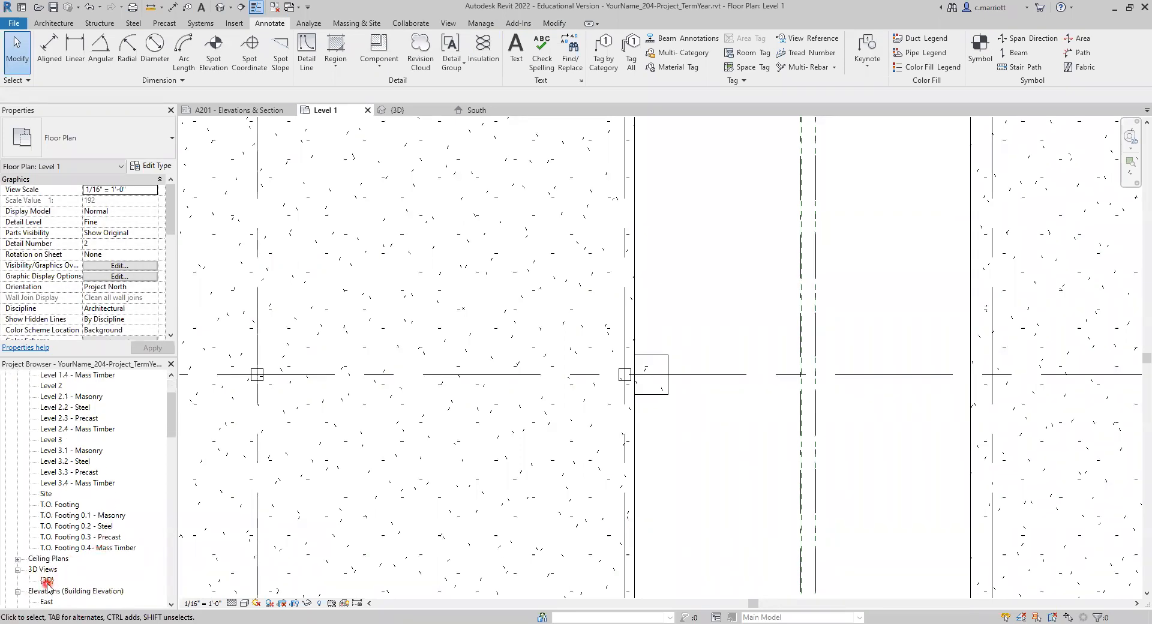
pyautogui.doubleClick(47, 581)
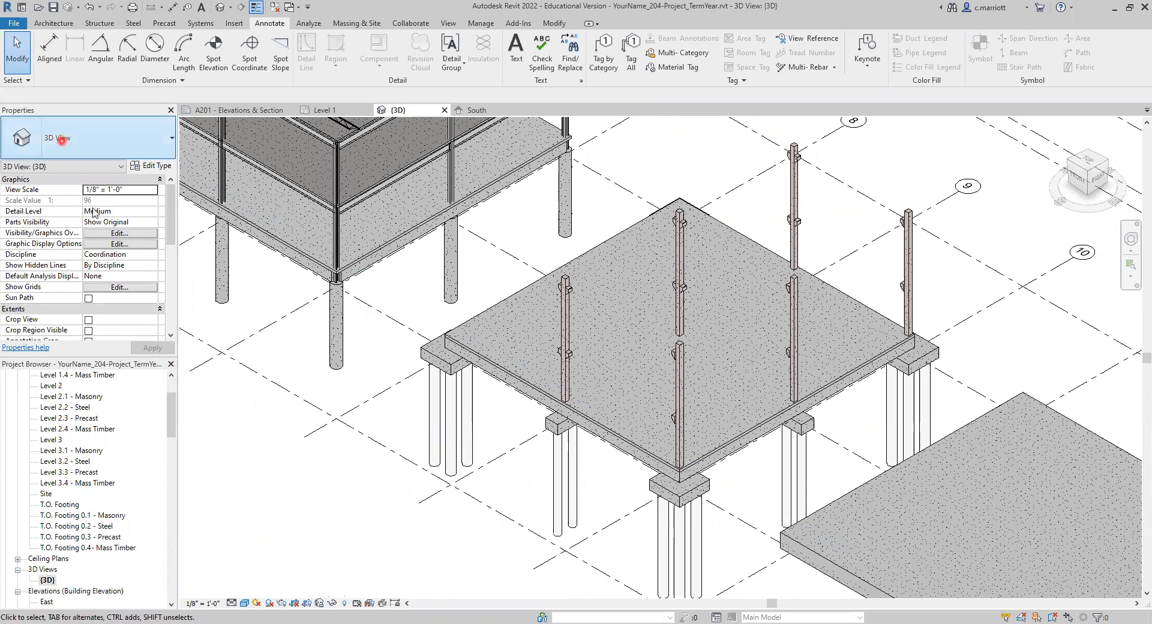
pyautogui.click(172, 389)
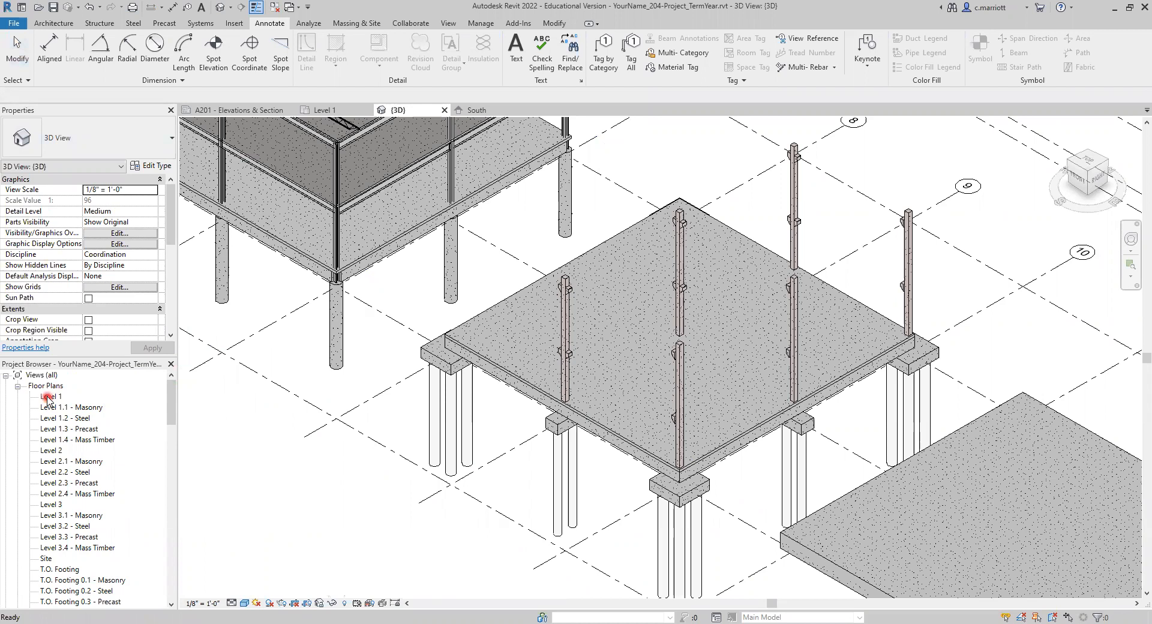
pyautogui.doubleClick(48, 398)
pyautogui.scroll(-3, 777, 430)
pyautogui.scroll(2, 476, 342)
# - Start a structural column and duplicate the 10"x10"-2 Levels-East type as 10"x10"-2 Levels-West
pyautogui.click(53, 23)
pyautogui.click(183, 50)
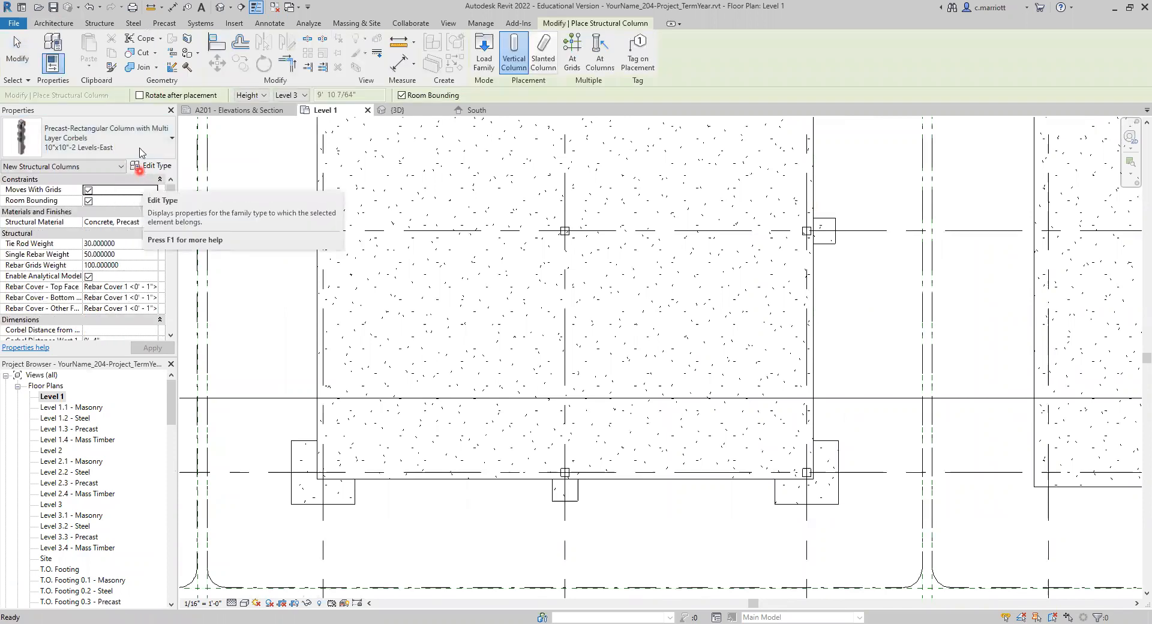
pyautogui.click(151, 166)
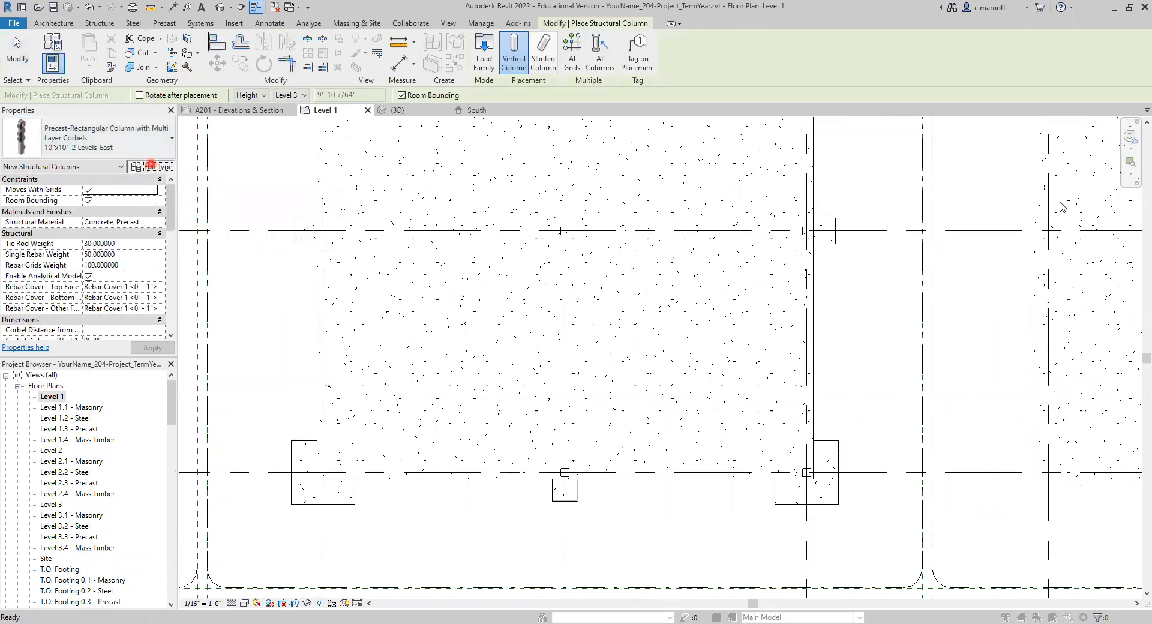
pyautogui.click(1086, 150)
pyautogui.click(616, 358)
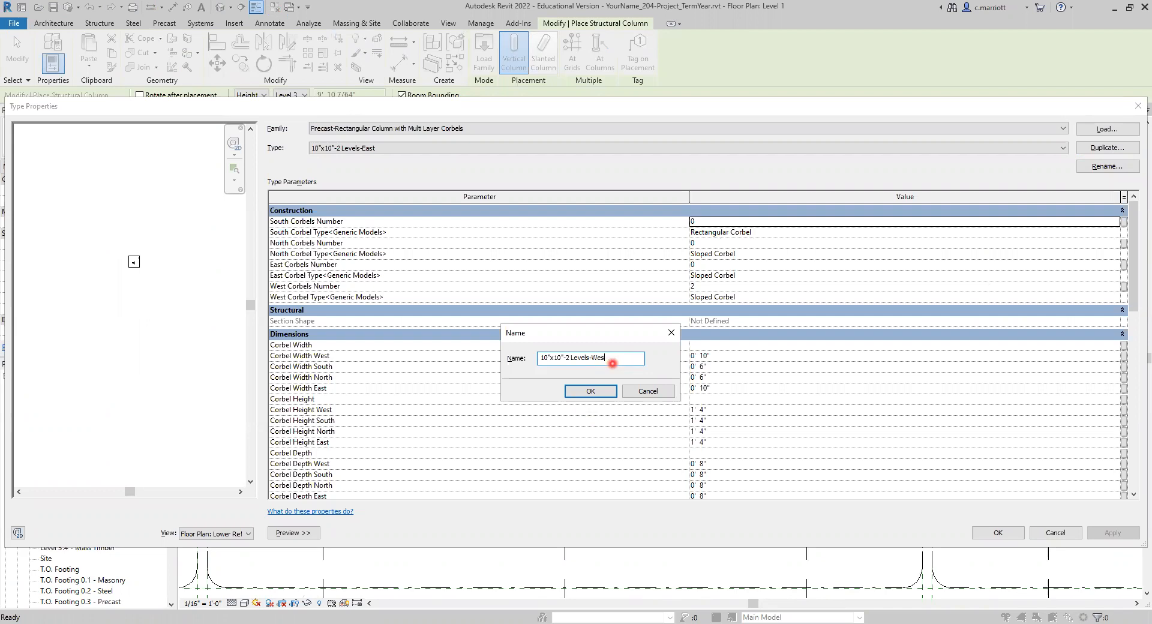
pyautogui.click(598, 391)
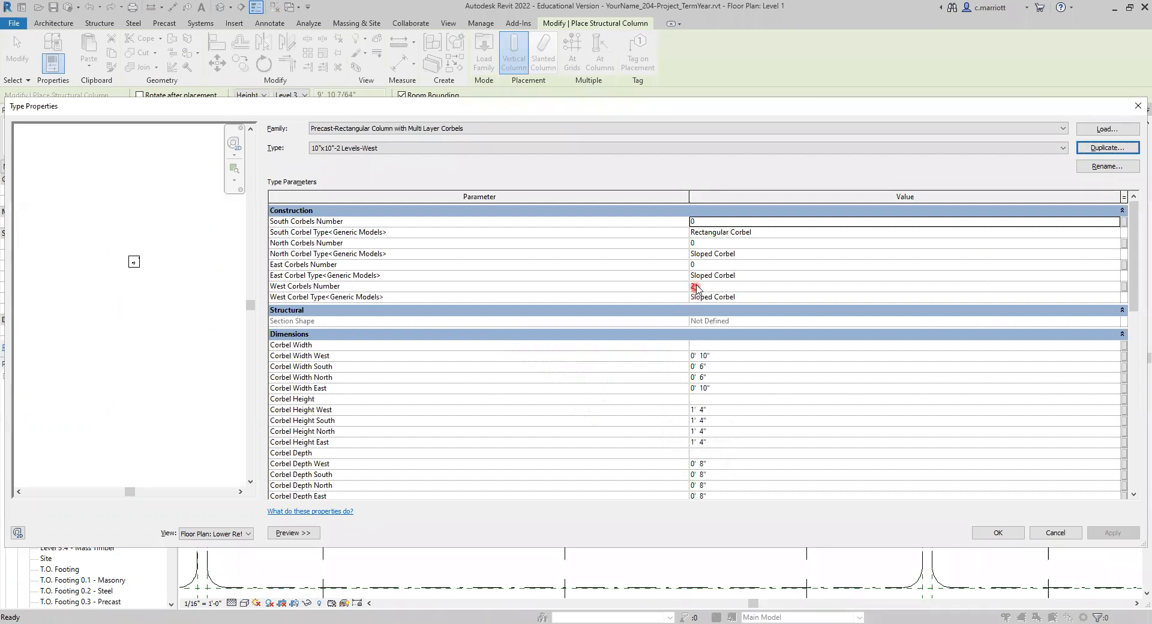
# - Give the 10"x10"-2 Levels-West type two east corbels and no west corbels, and accept the type properties
pyautogui.click(698, 265)
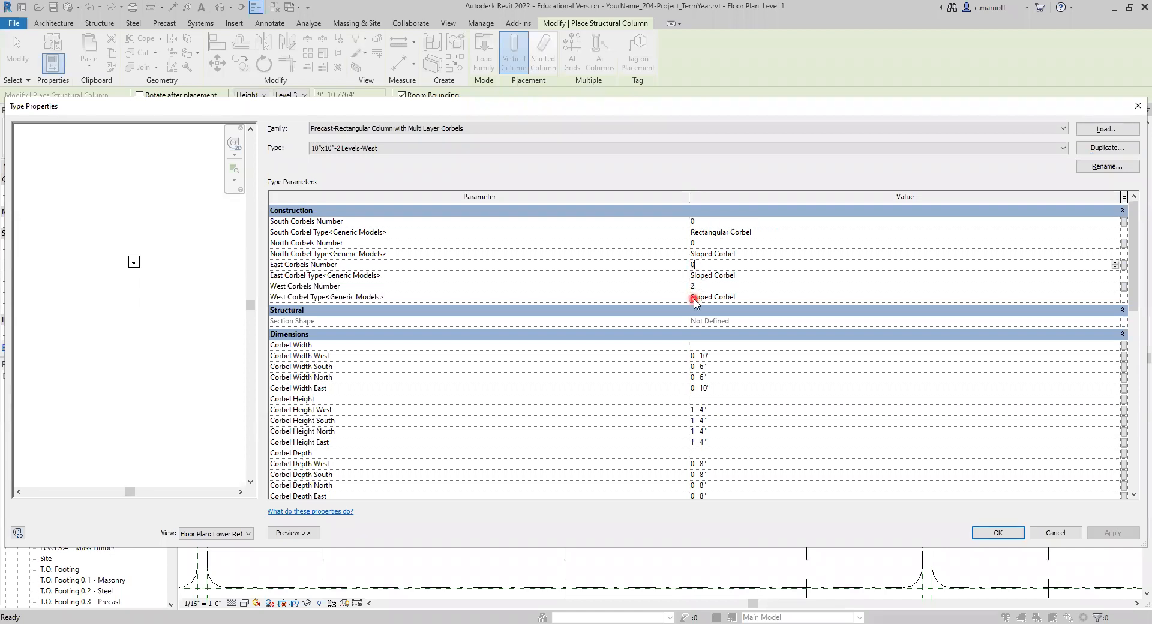
pyautogui.click(695, 287)
pyautogui.click(982, 529)
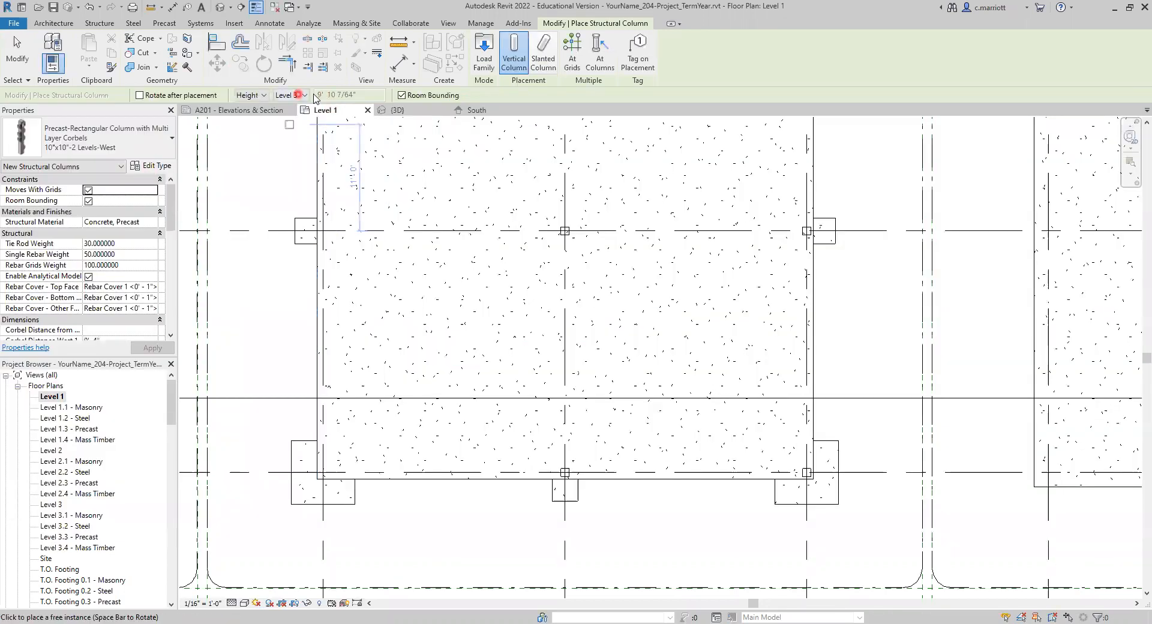
# - Try to place a 10"x10"-2 Levels-West column up to Level 3 at the slab's southwest corner
pyautogui.click(321, 473)
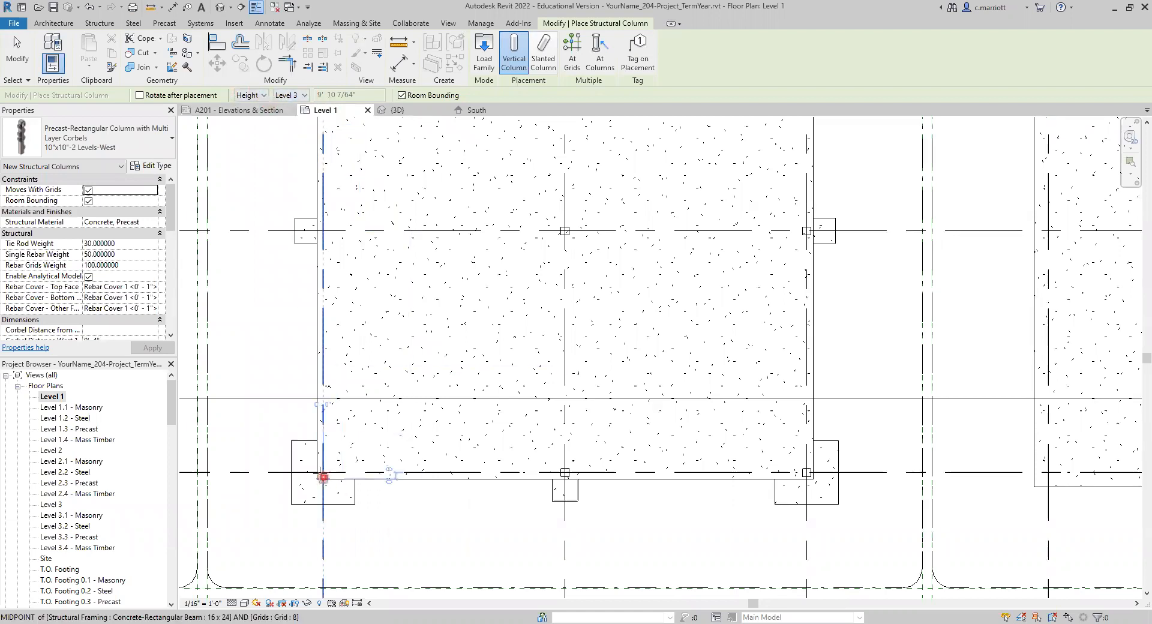
pyautogui.press('Escape')
pyautogui.scroll(2, 360, 477)
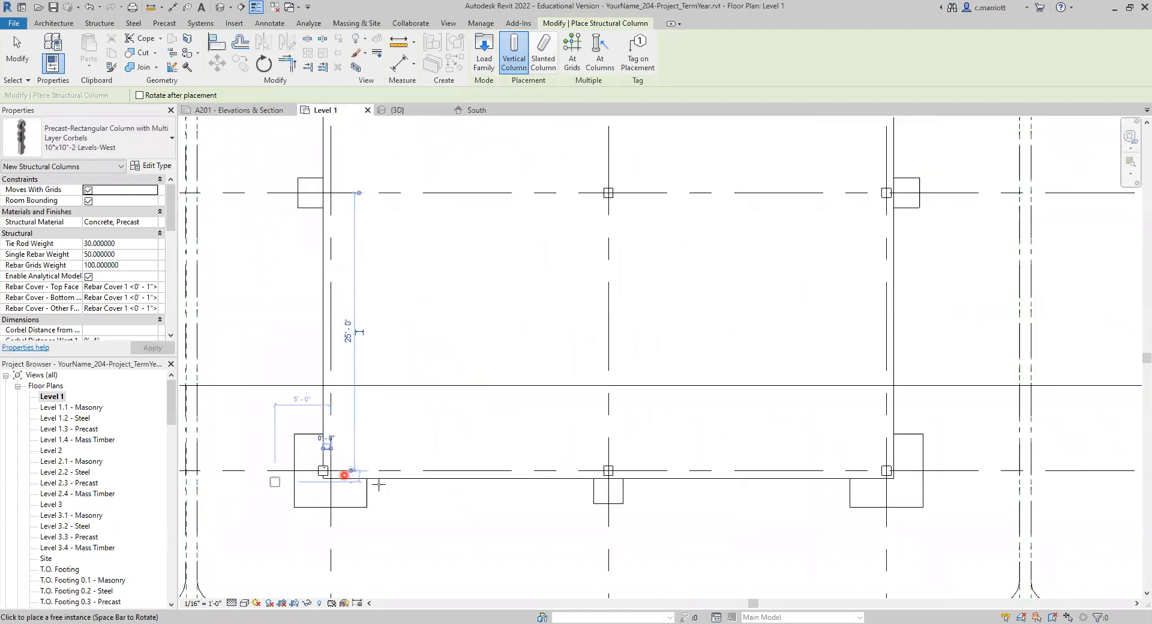
pyautogui.scroll(2, 374, 483)
# - Try to move the southwest corner column horizontally so it centers on grid 8
pyautogui.click(312, 456)
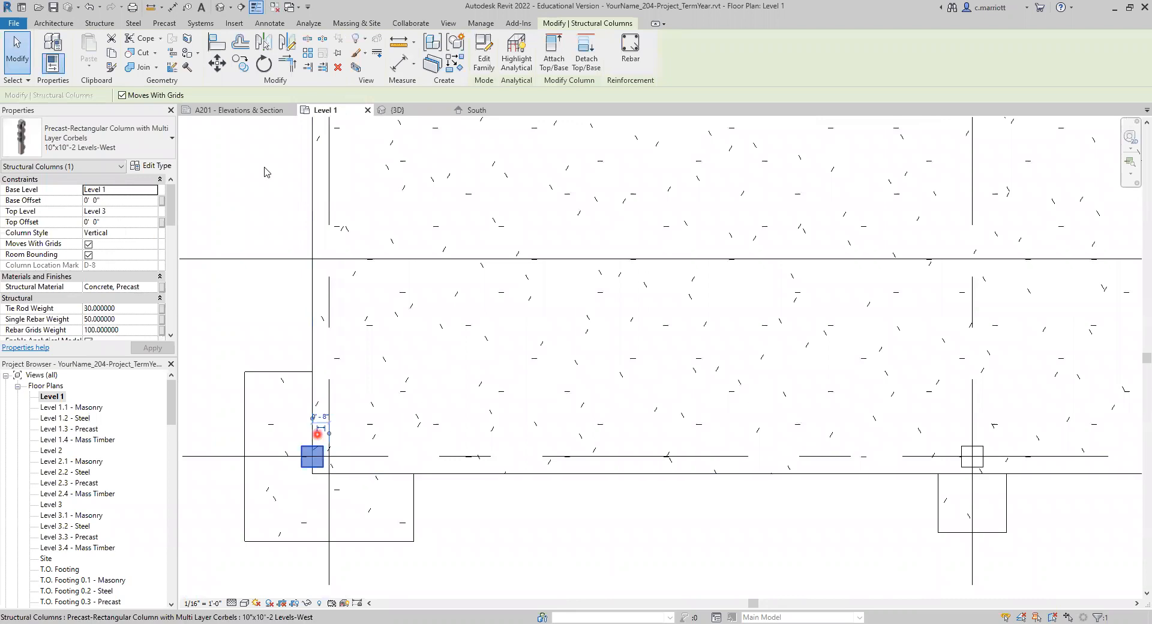
pyautogui.press('m')
pyautogui.press('v')
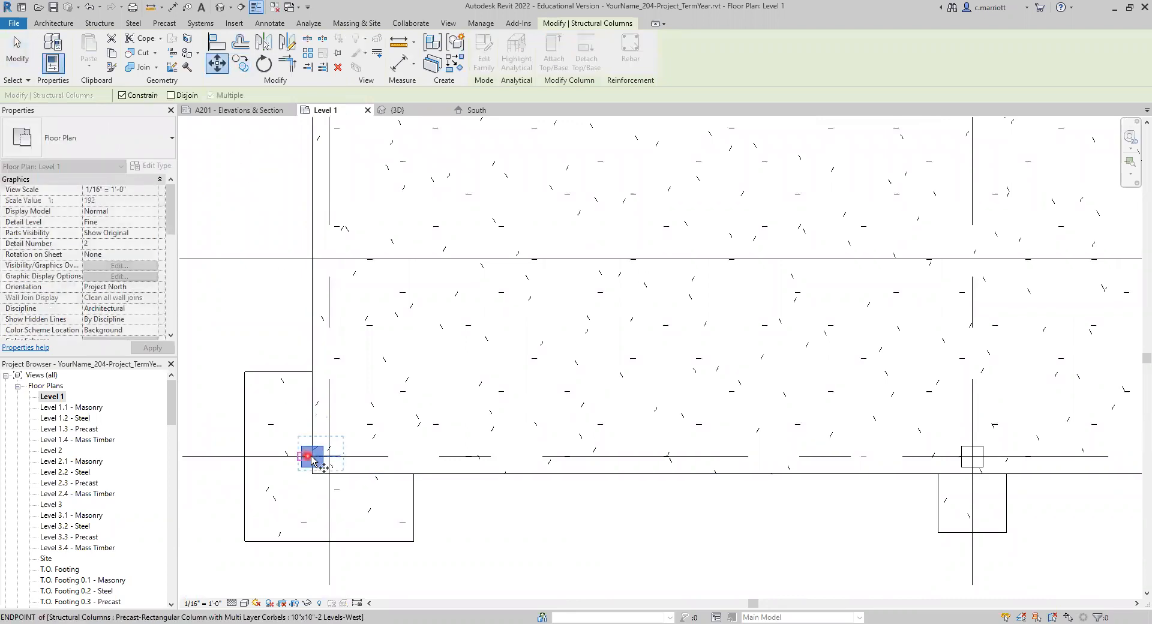
pyautogui.click(312, 458)
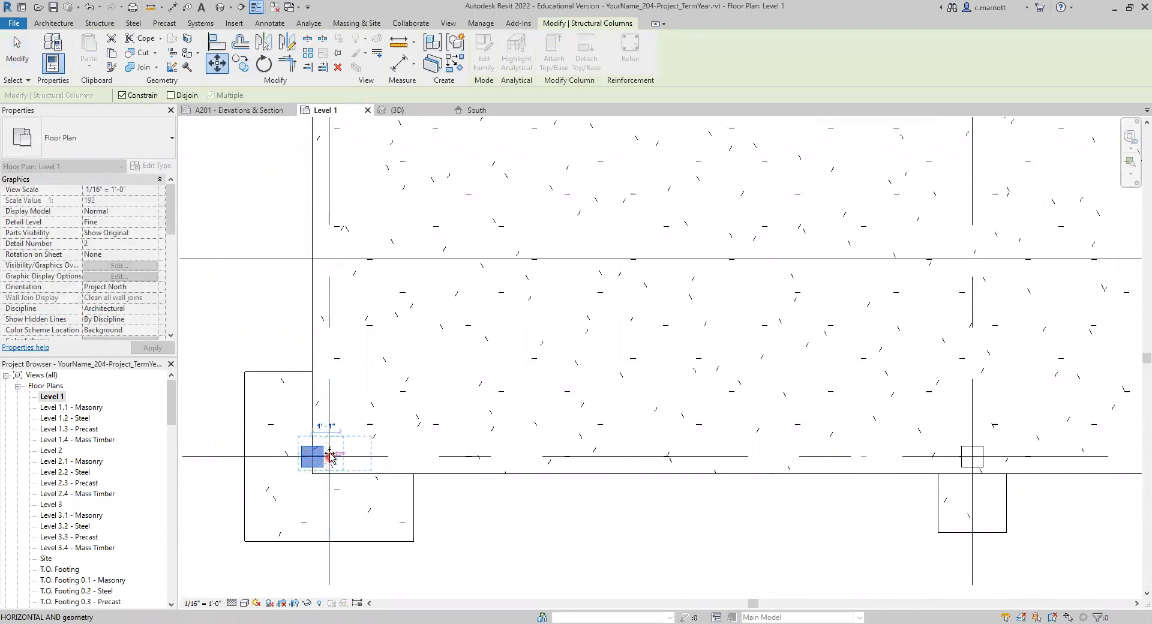
pyautogui.click(332, 456)
pyautogui.scroll(3, 334, 459)
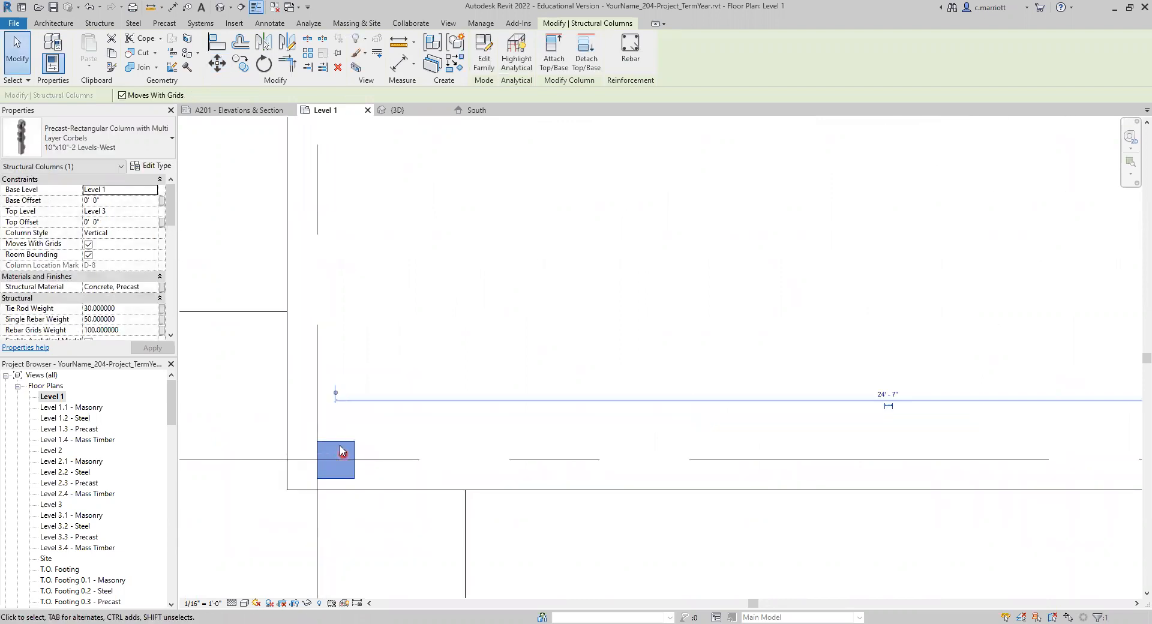
# - Try again to move the column onto the grid 8 intersection, and delete the off-center column
pyautogui.click(216, 62)
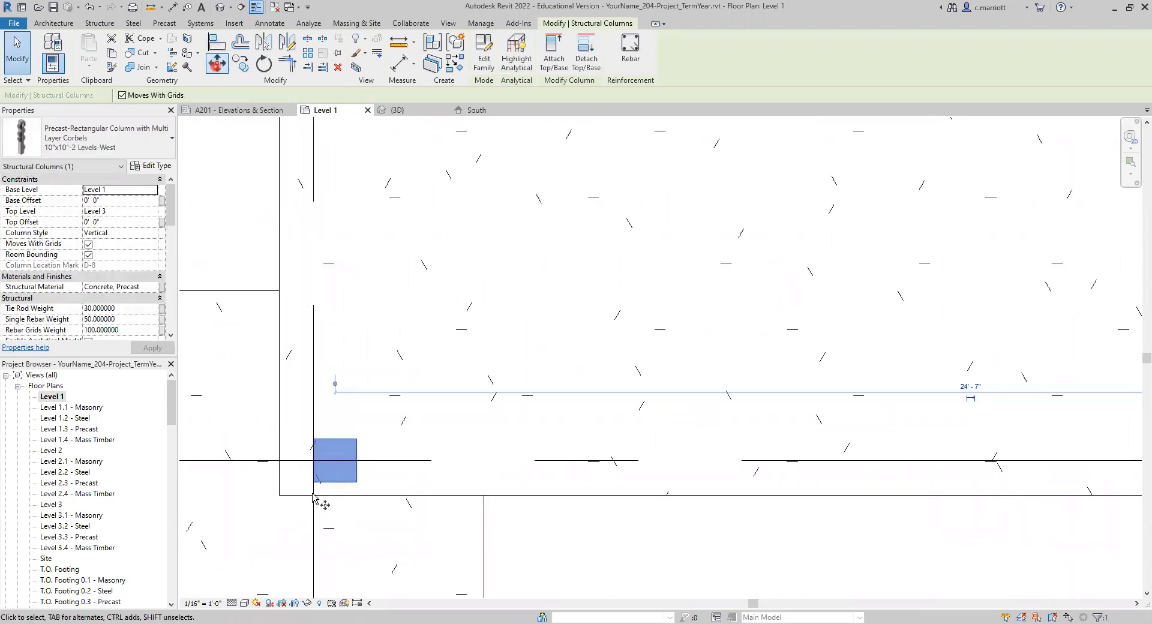
pyautogui.click(335, 462)
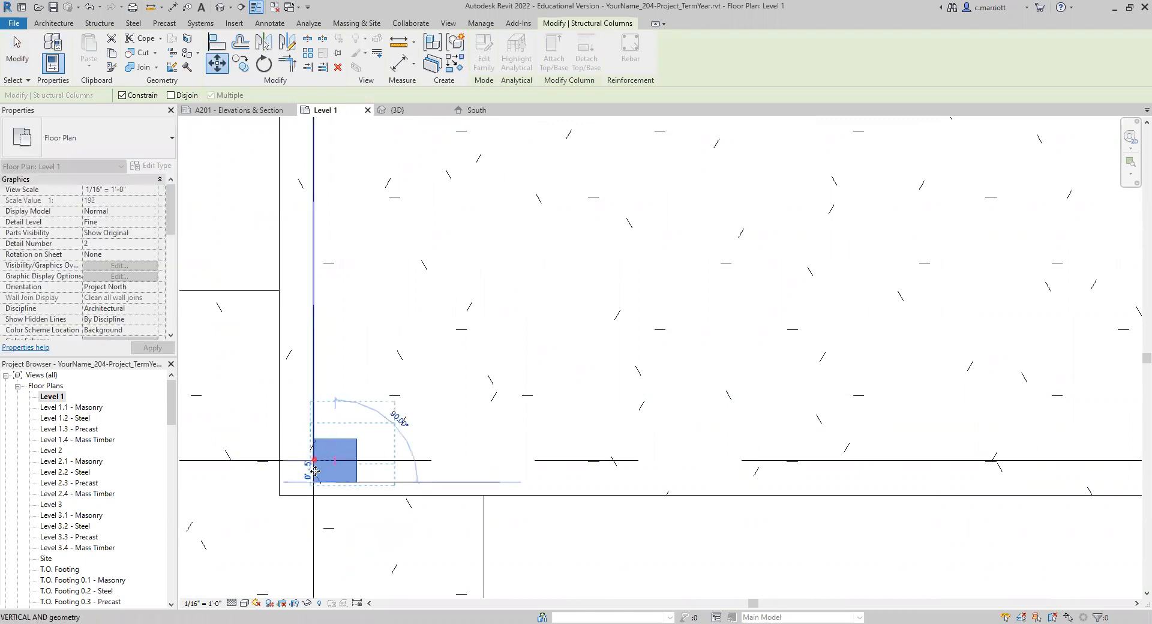
pyautogui.click(357, 440)
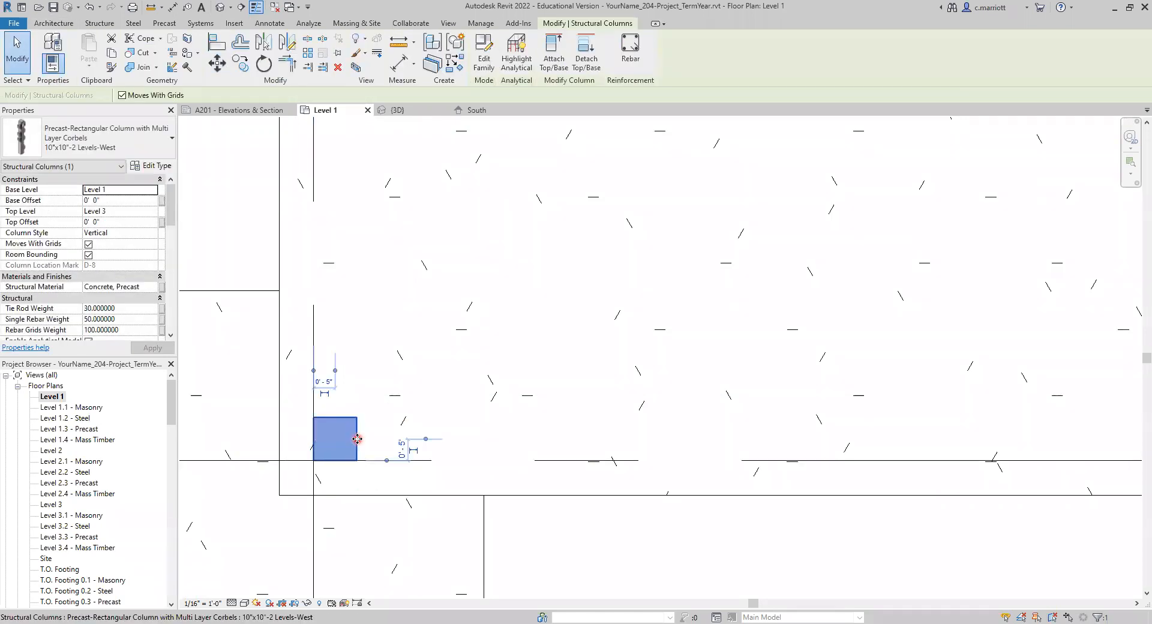
pyautogui.press('Escape')
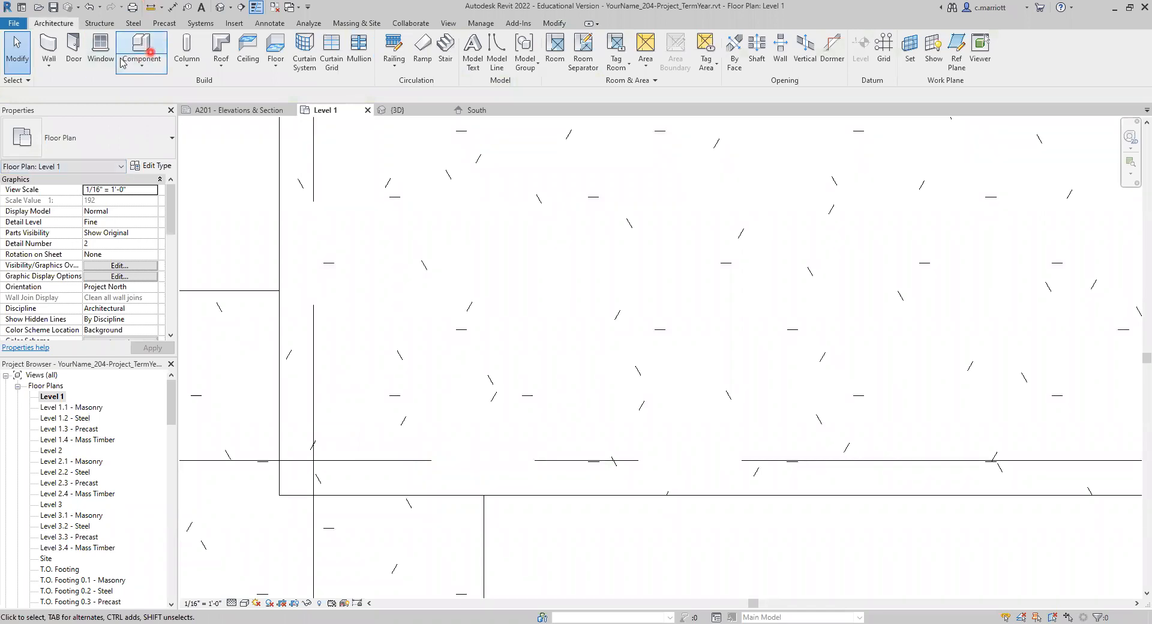
# - Place a 10"x10"-2 Levels-West column centered on the grid 8 intersection at the slab's southwest corner
pyautogui.press('c')
pyautogui.press('l')
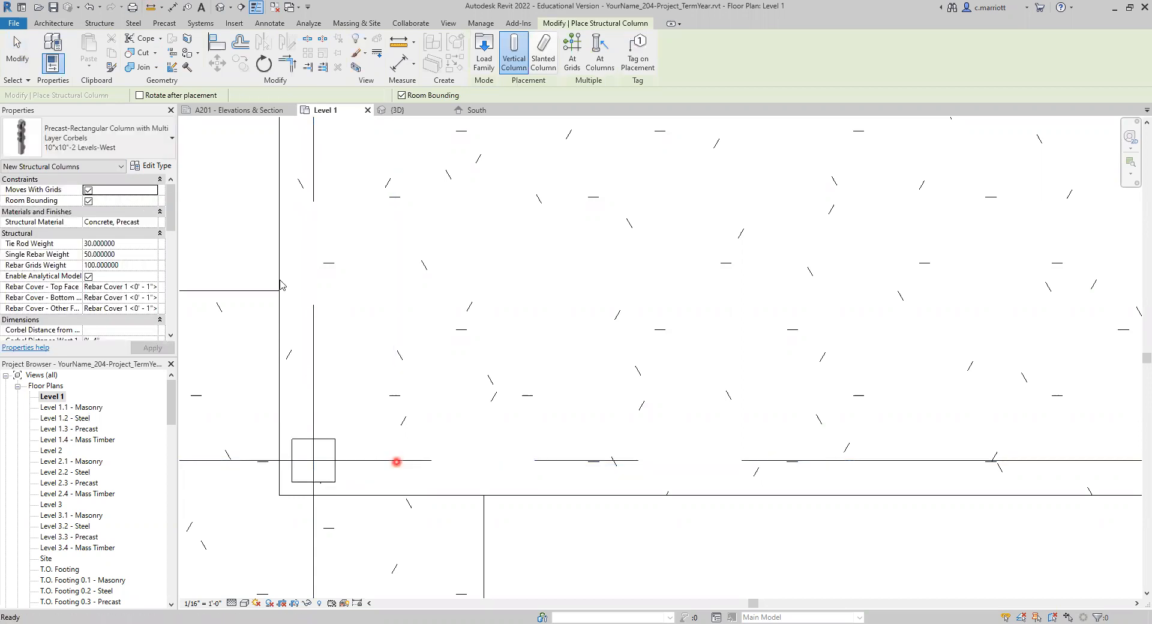
pyautogui.press('Escape')
# - Examine the corbel positions on the new southwest corner column in the 3D view
pyautogui.scroll(-1, 116, 549)
pyautogui.scroll(-2, 116, 549)
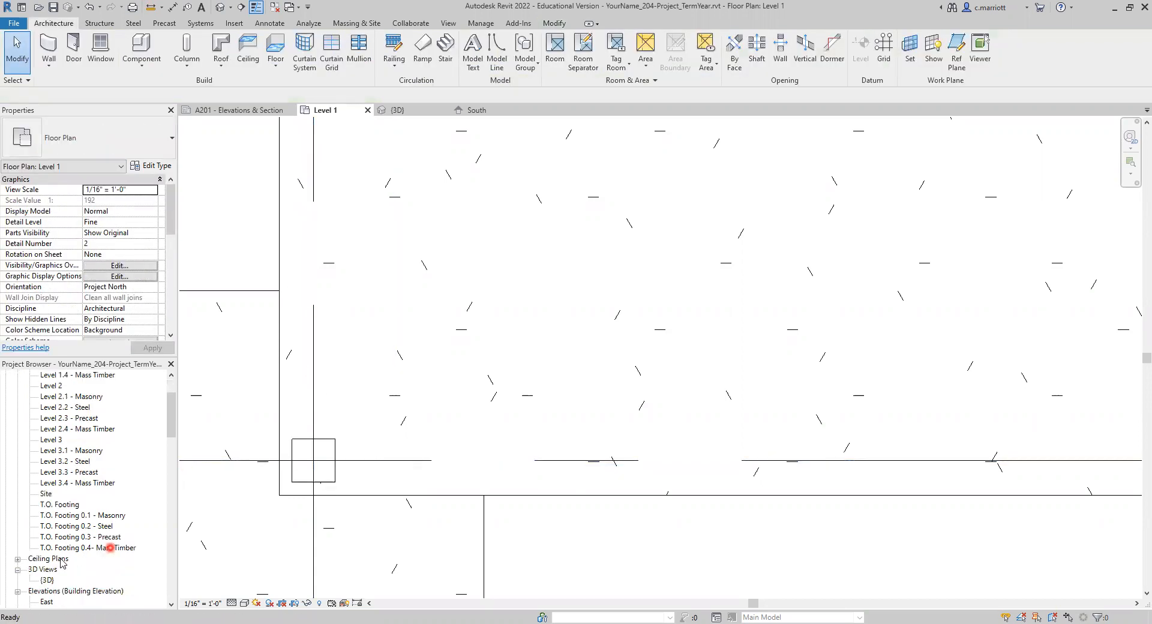
pyautogui.doubleClick(46, 580)
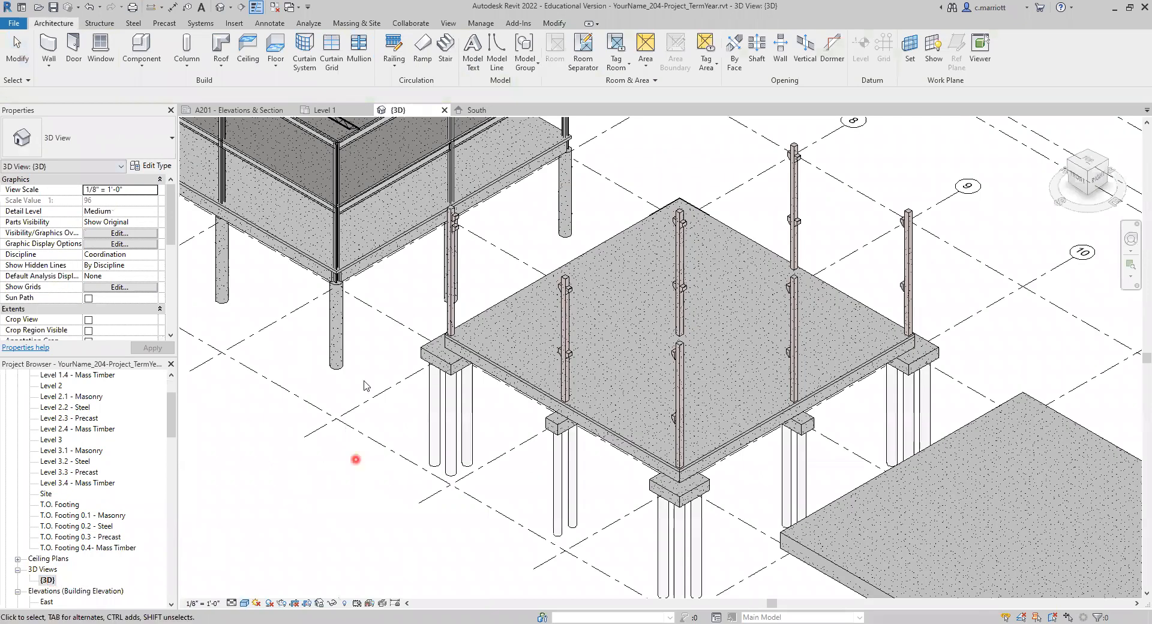
pyautogui.scroll(2, 515, 395)
pyautogui.moveTo(470, 351); pyautogui.dragTo(493, 455, button='middle')
# - Open the South elevation at the grid 8 column
pyautogui.scroll(-4, 50, 561)
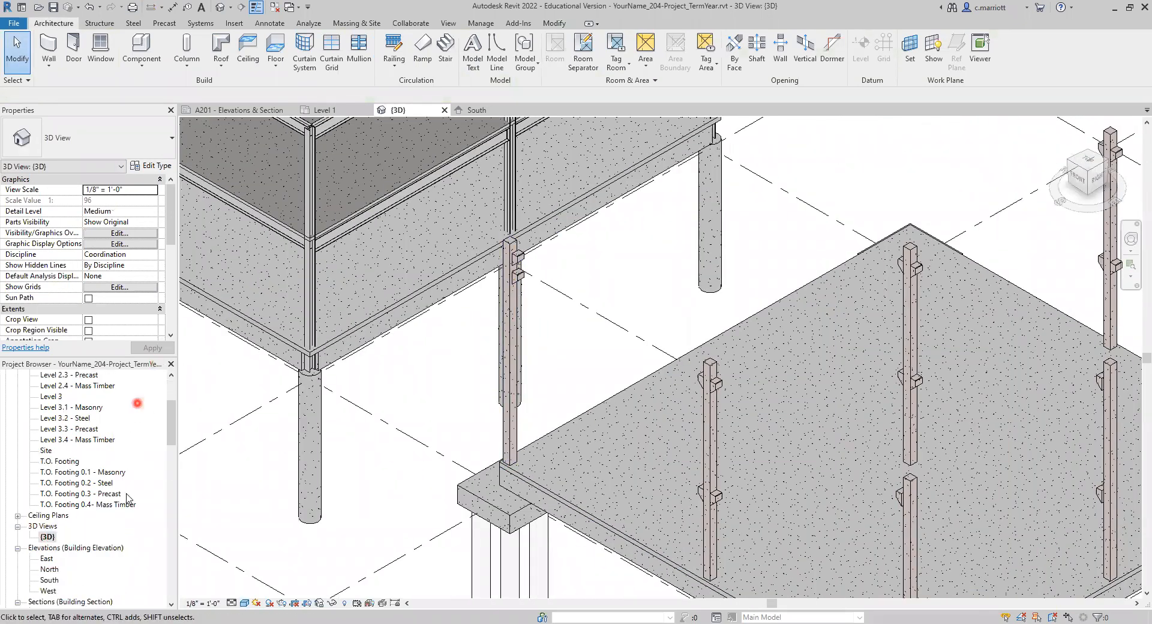
pyautogui.doubleClick(45, 538)
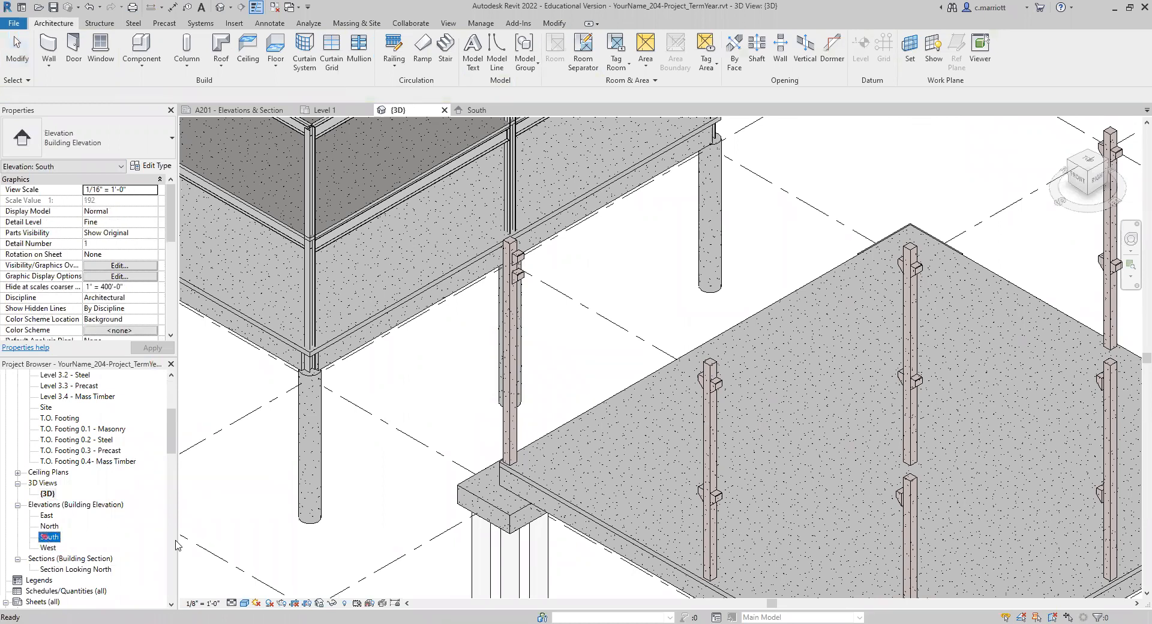
pyautogui.moveTo(354, 453); pyautogui.dragTo(360, 392, button='middle')
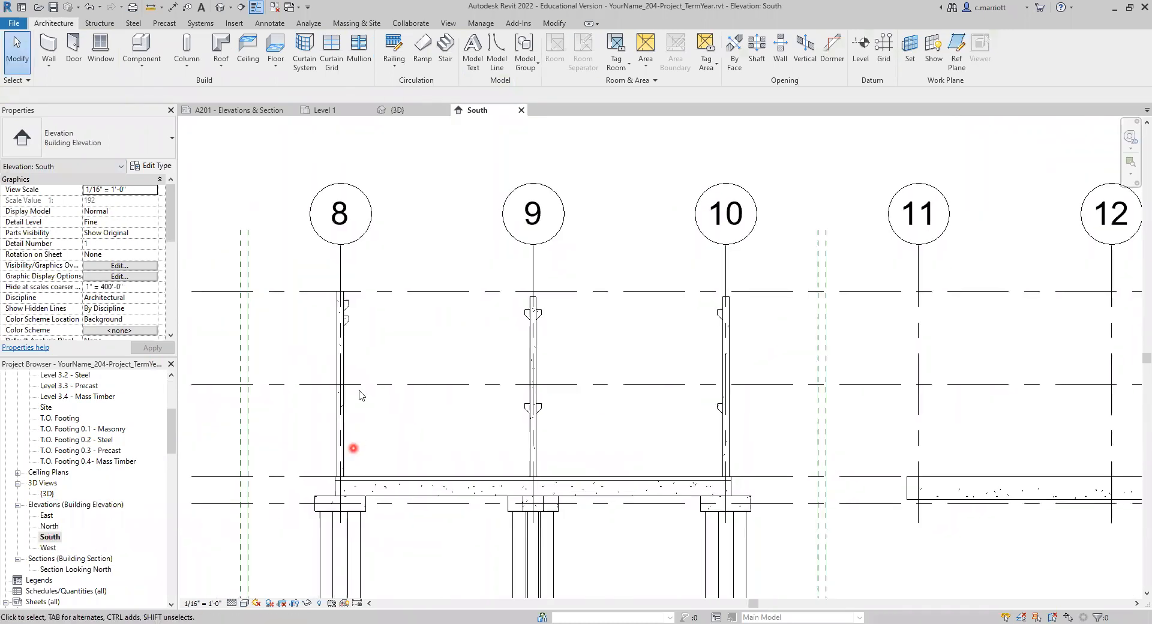
# - Set the top offset of the southwest corner column on grid 8 to -0' 8" from Level 3
pyautogui.click(342, 348)
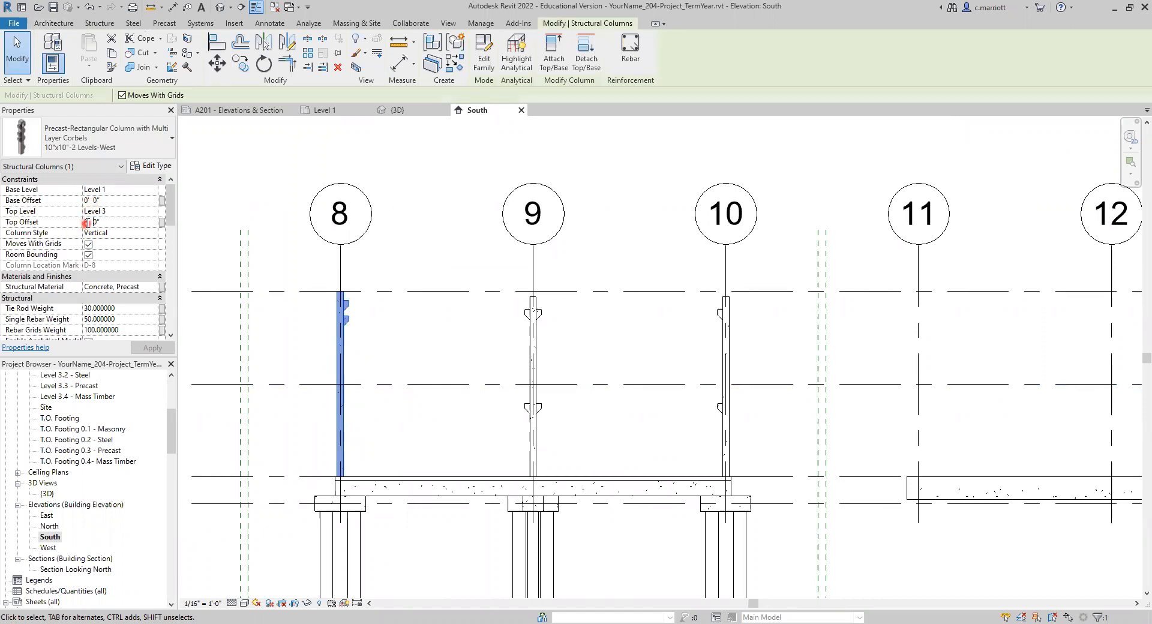
pyautogui.click(101, 222)
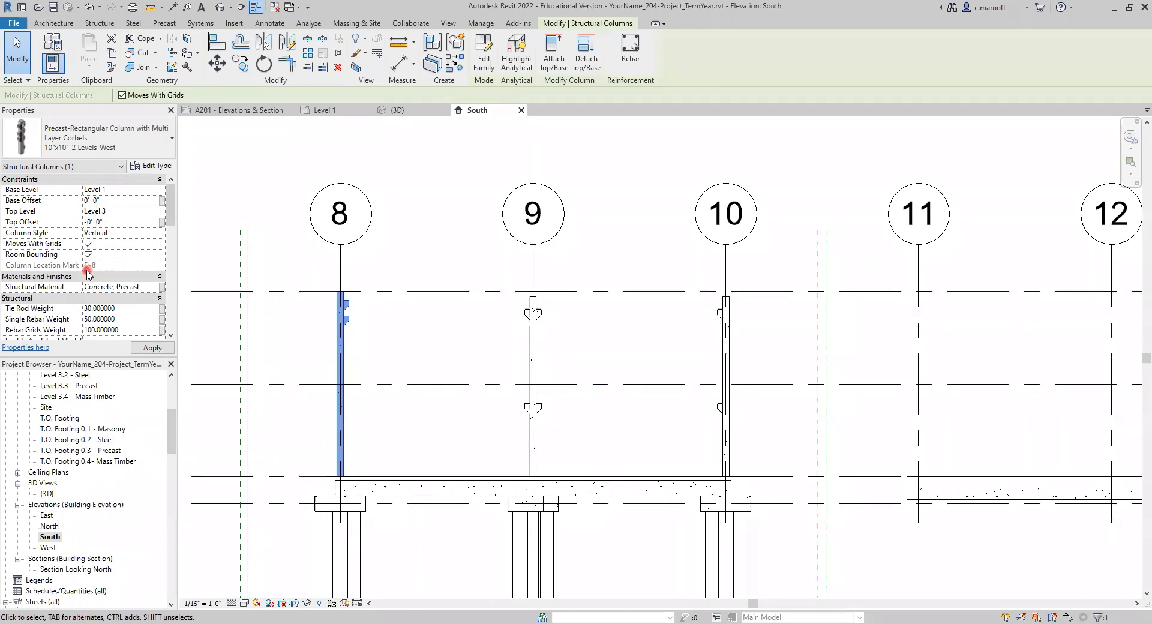
pyautogui.write('8')
pyautogui.click(152, 347)
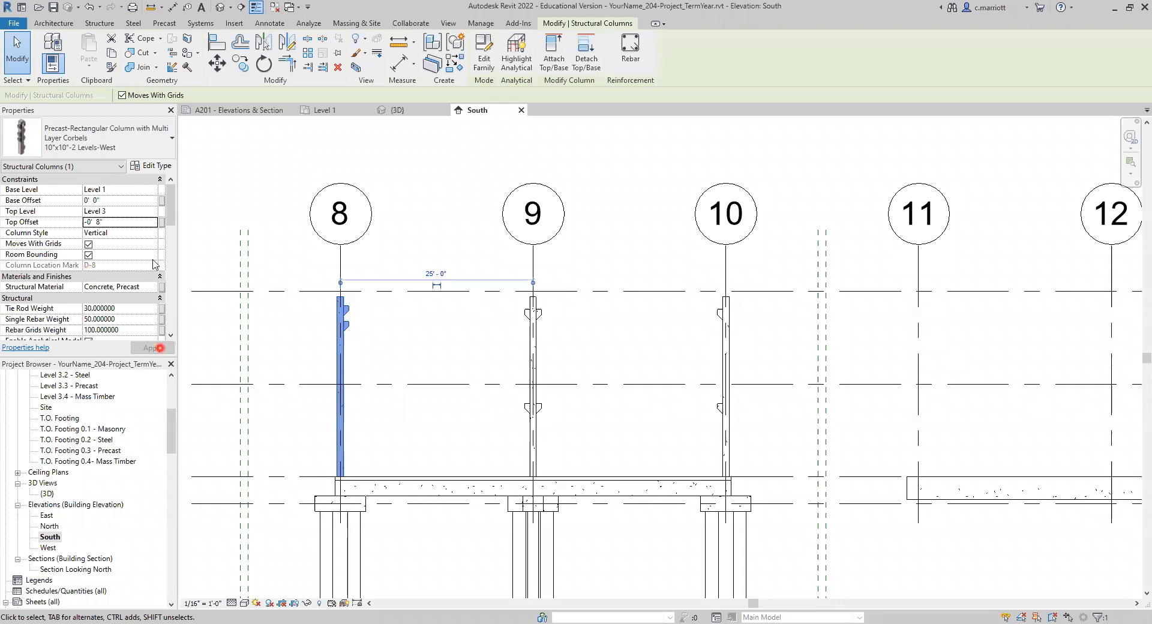
# - Set the grid 8 column's Corbel Distance East 1 to 1' 8" and Corbel Distance East 2 to 13' 10"
pyautogui.moveTo(172, 208); pyautogui.dragTo(173, 246)
pyautogui.click(96, 223)
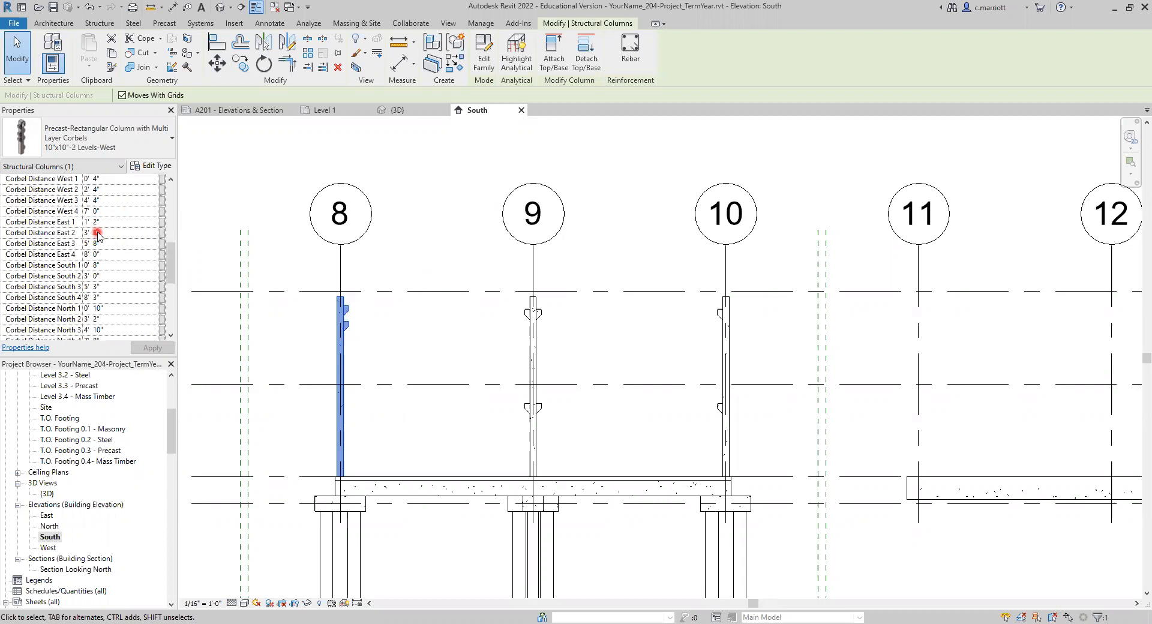
pyautogui.press('BackSpace')
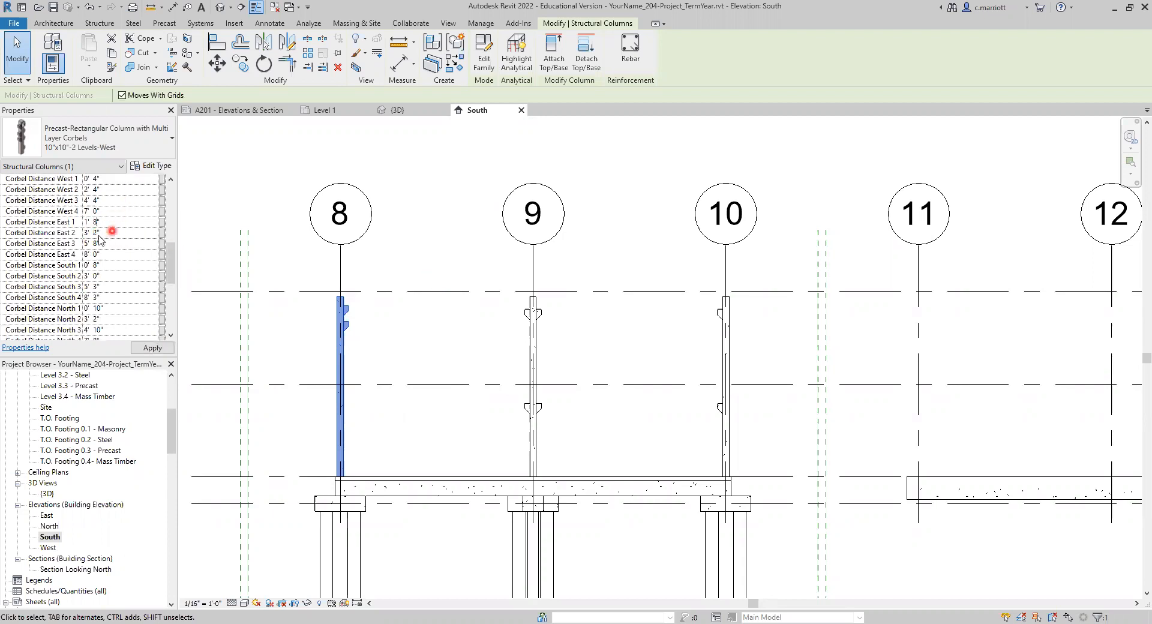
pyautogui.click(87, 234)
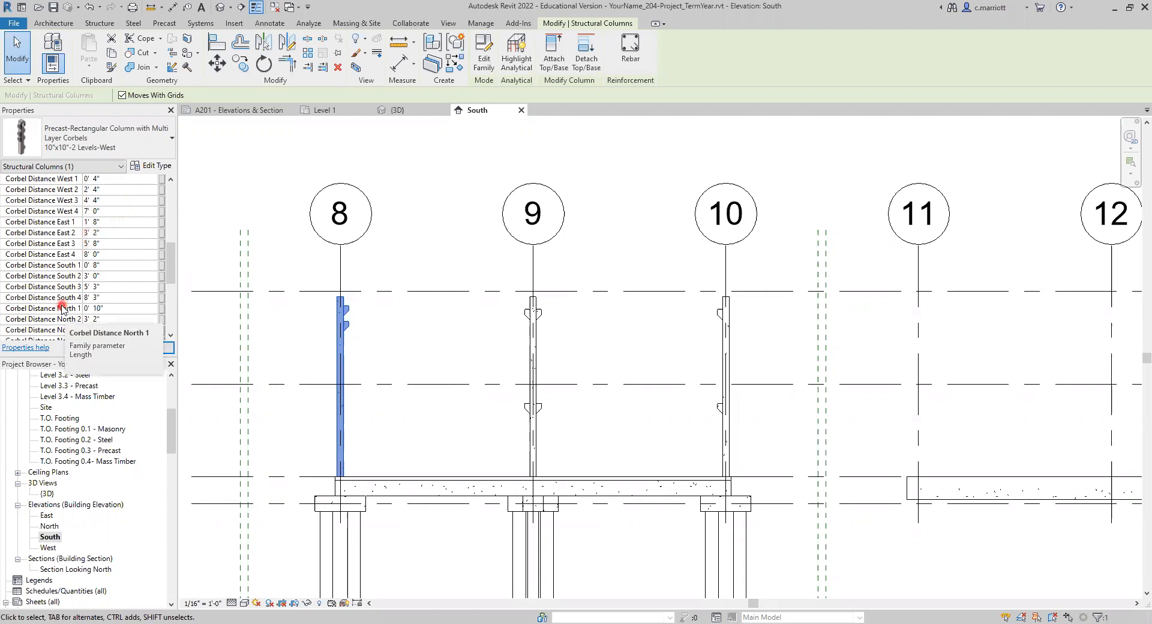
pyautogui.write('1')
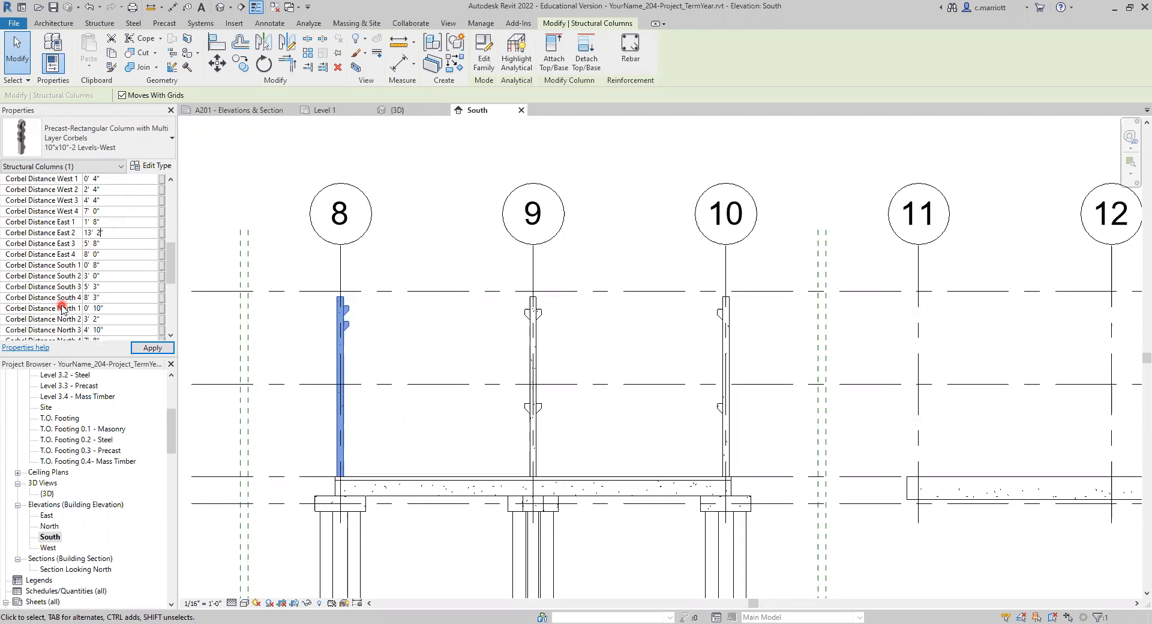
pyautogui.click(144, 349)
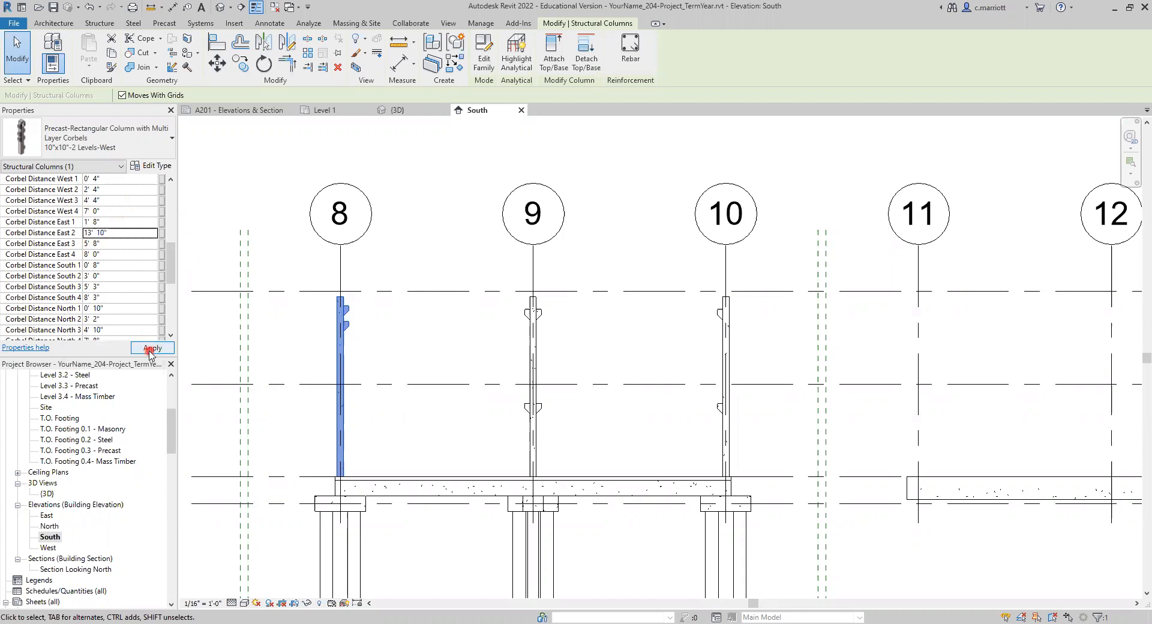
pyautogui.click(405, 394)
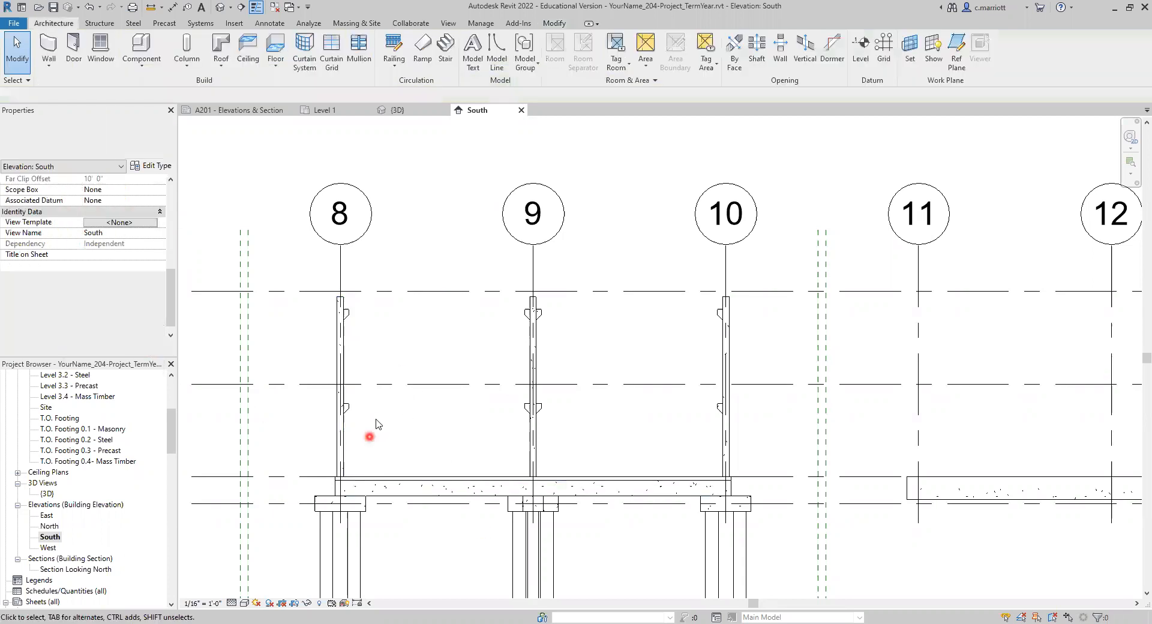
# - In the Level 1 plan, copy the southwest corner column 25' north along grid 8 onto the middle grid intersection
pyautogui.click(171, 395)
pyautogui.doubleClick(58, 396)
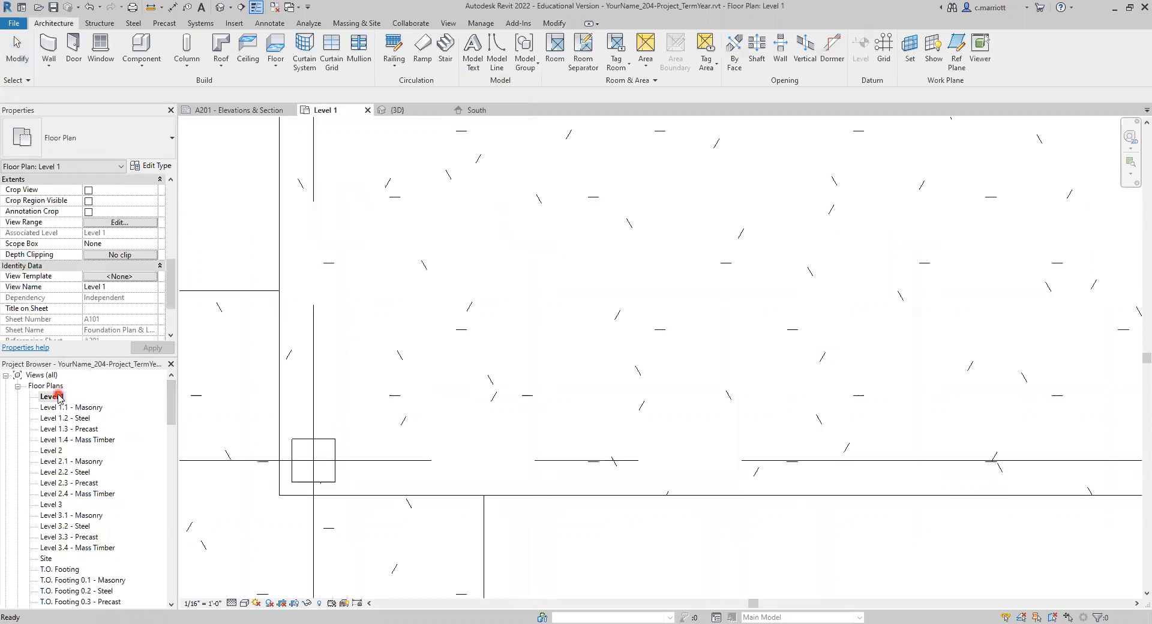
pyautogui.scroll(-5, 324, 467)
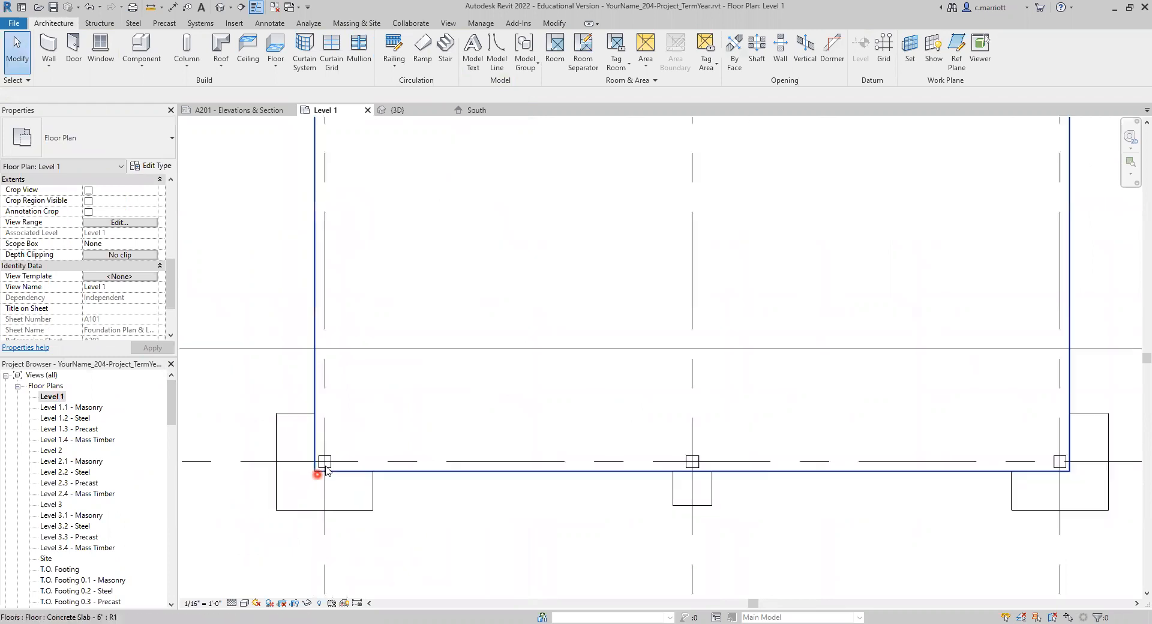
pyautogui.click(324, 465)
pyautogui.click(240, 63)
pyautogui.click(229, 339)
pyautogui.write('26')
pyautogui.press('Return')
# - Try to place another copy 25" farther north along grid 8, and delete the misplaced column
pyautogui.moveTo(252, 272); pyautogui.dragTo(257, 571, button='middle')
pyautogui.write('25"')
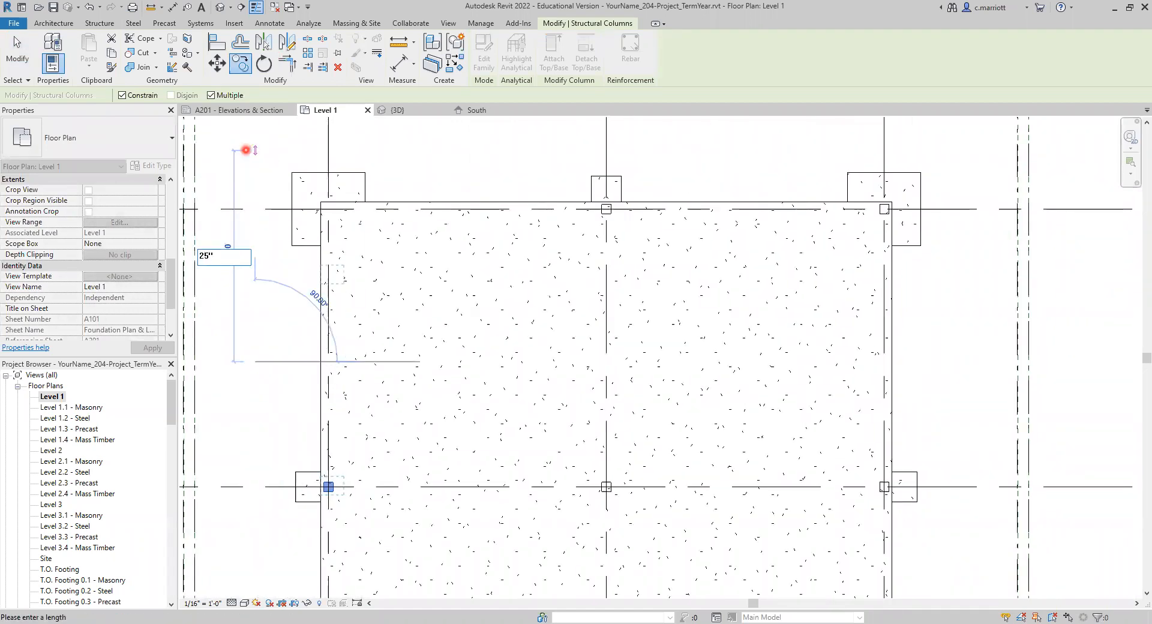
pyautogui.press('Return')
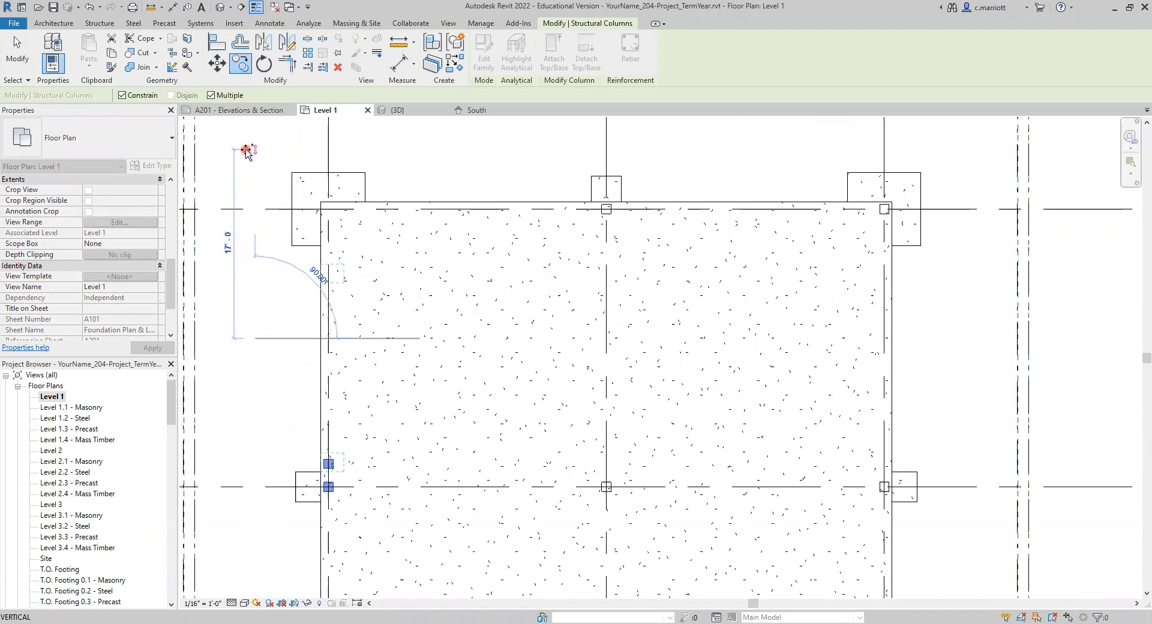
pyautogui.press('Escape')
pyautogui.press('Escape')
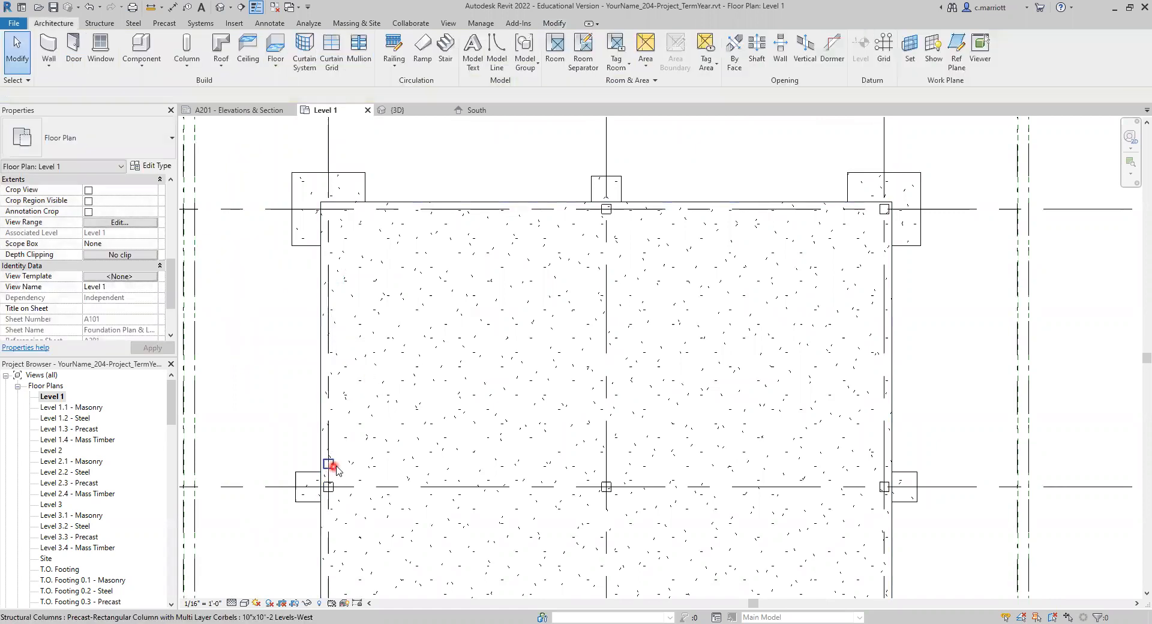
pyautogui.click(328, 463)
pyautogui.click(332, 465)
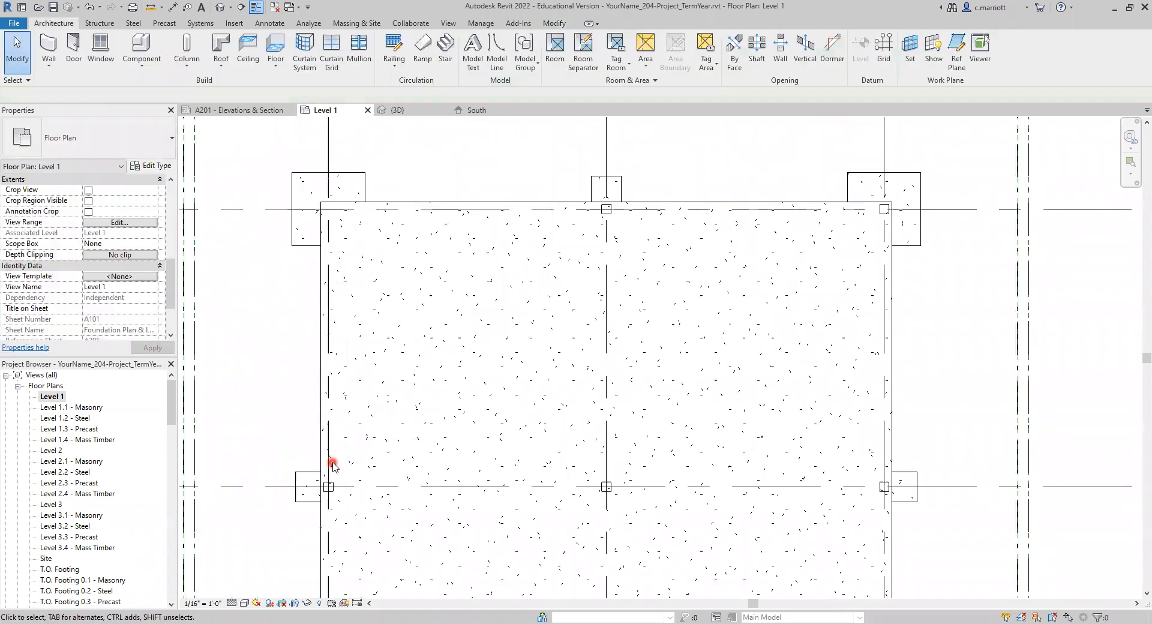
# - Copy the middle column on grid 8 25' north onto the slab's northwest corner intersection
pyautogui.click(330, 485)
pyautogui.click(331, 484)
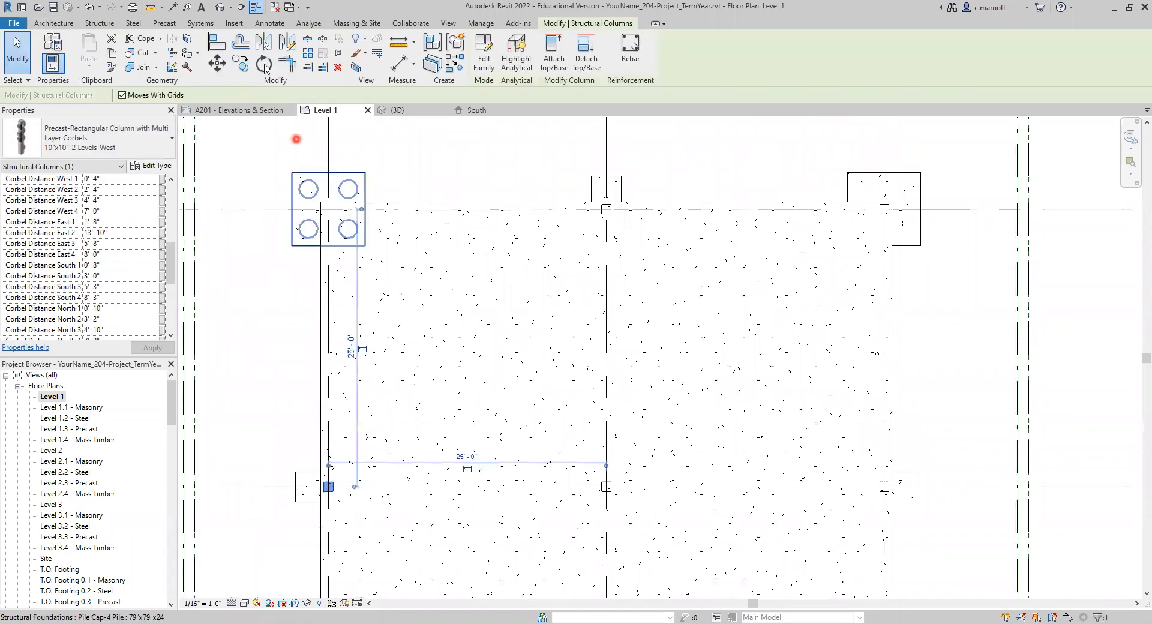
pyautogui.click(240, 65)
pyautogui.click(247, 382)
pyautogui.write('25')
pyautogui.press('Return')
pyautogui.press('Escape')
pyautogui.press('Escape')
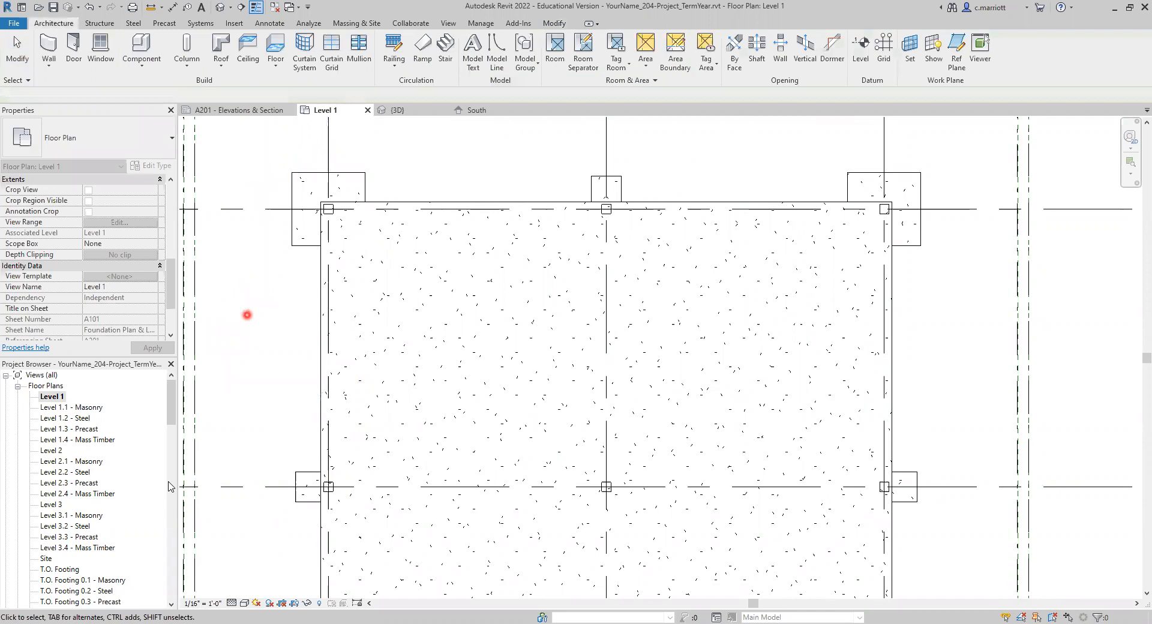
# - Examine the completed precast column layout and corbel positions in the 3D view
pyautogui.scroll(-2, 247, 315)
pyautogui.scroll(-3, 37, 570)
pyautogui.doubleClick(46, 591)
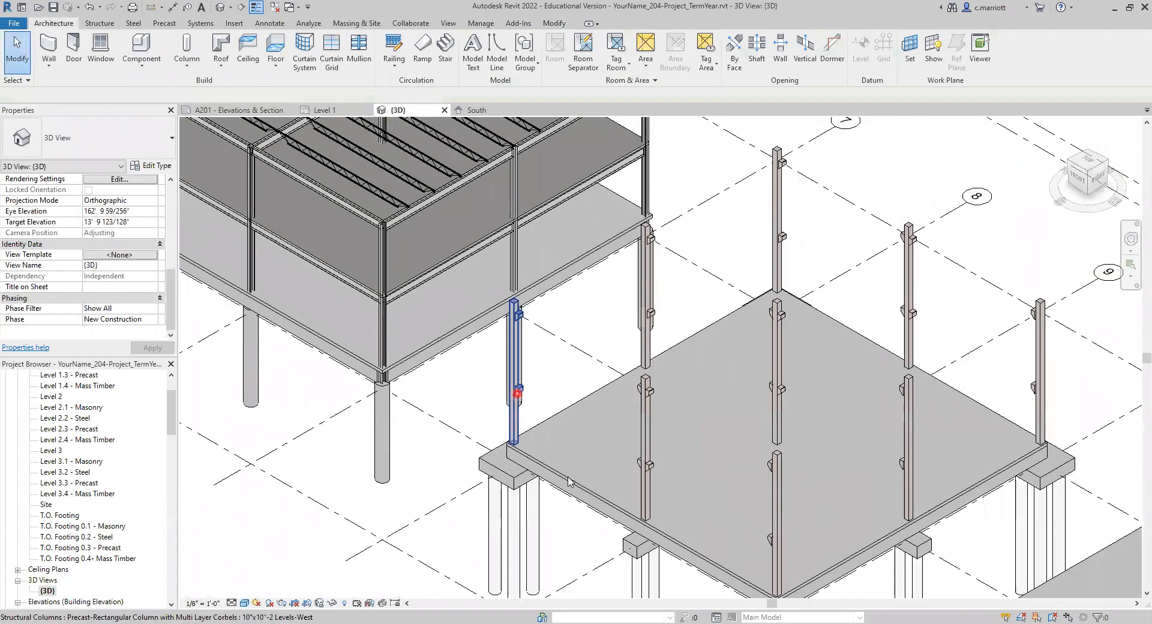
pyautogui.scroll(-2, 540, 474)
pyautogui.moveTo(540, 474); pyautogui.dragTo(471, 495, button='middle')
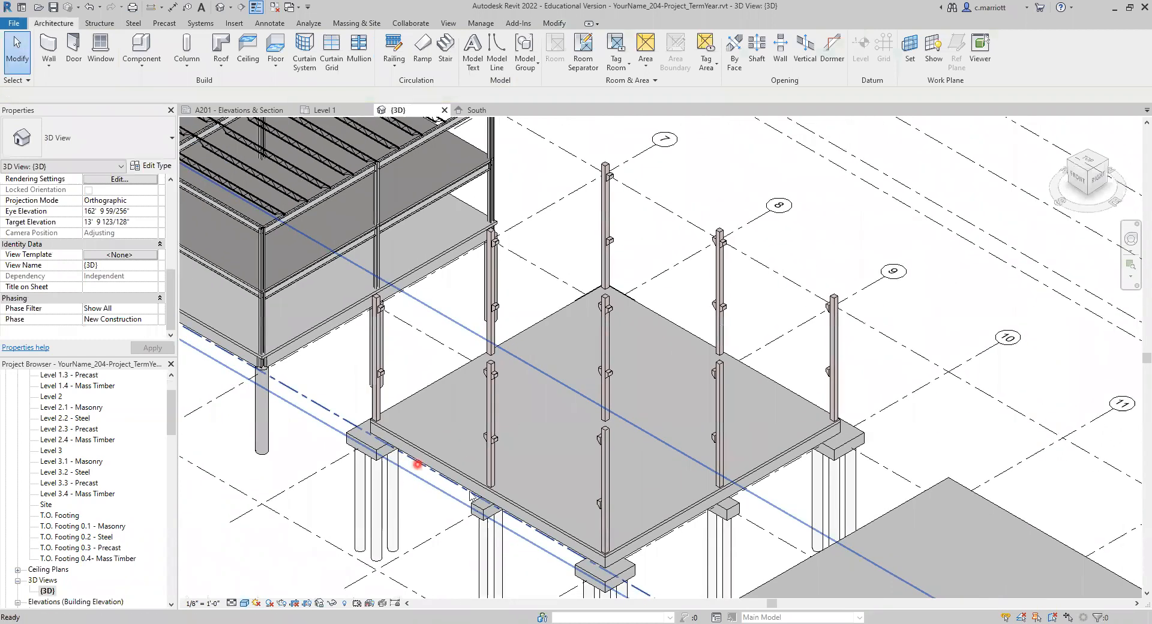